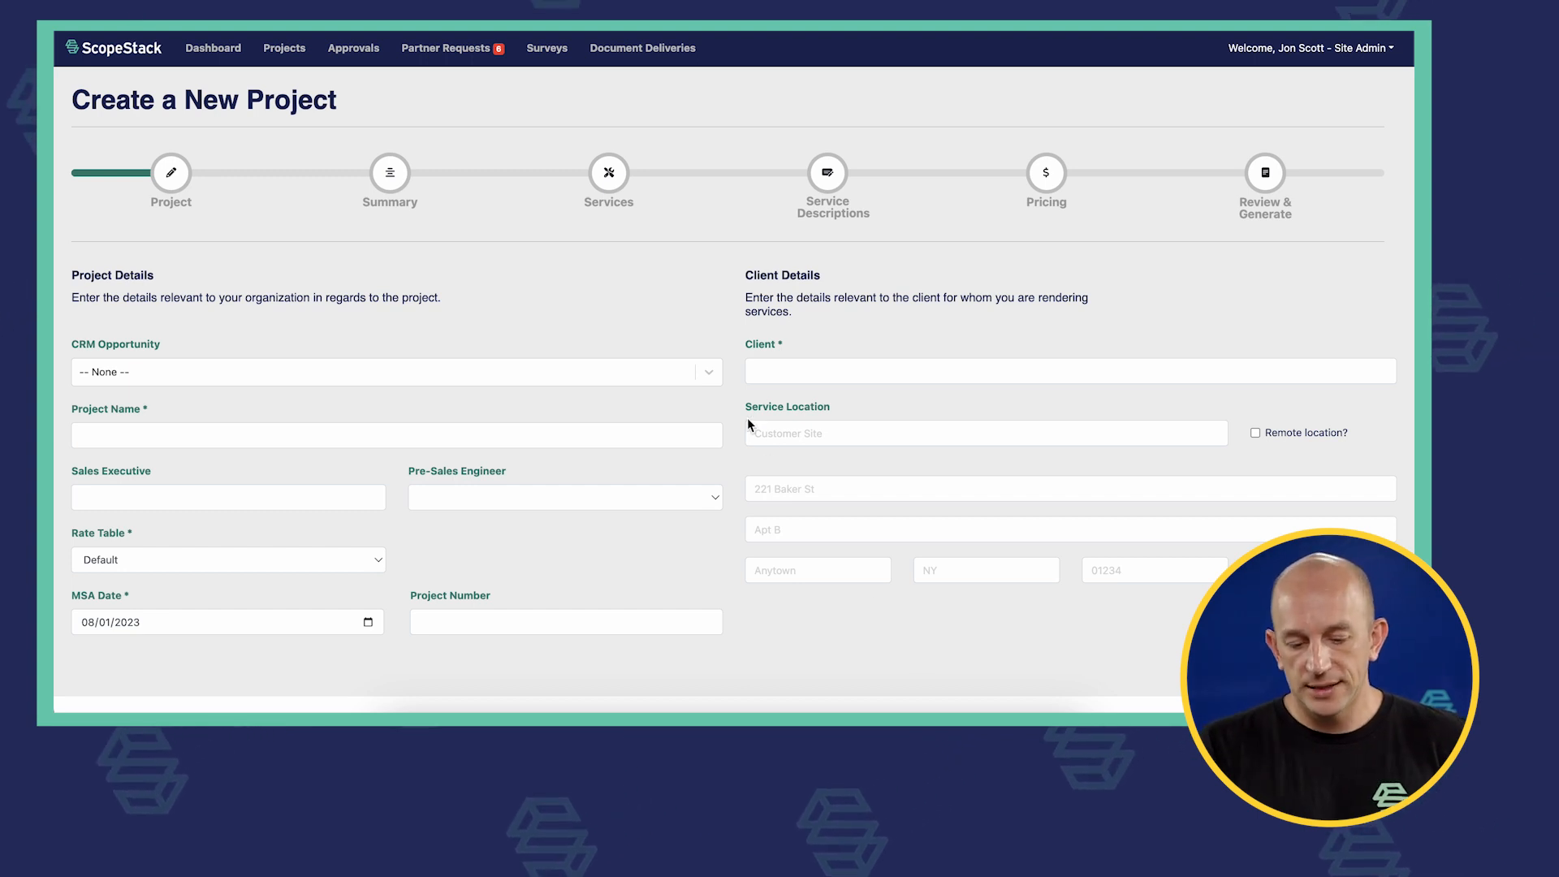
- Base the new project on the CRM opportunity ABC Corporation / Firewall Upgrade and continue in the Project Creation Workflow
{"action": "left_click", "coordinate": [710, 372]}
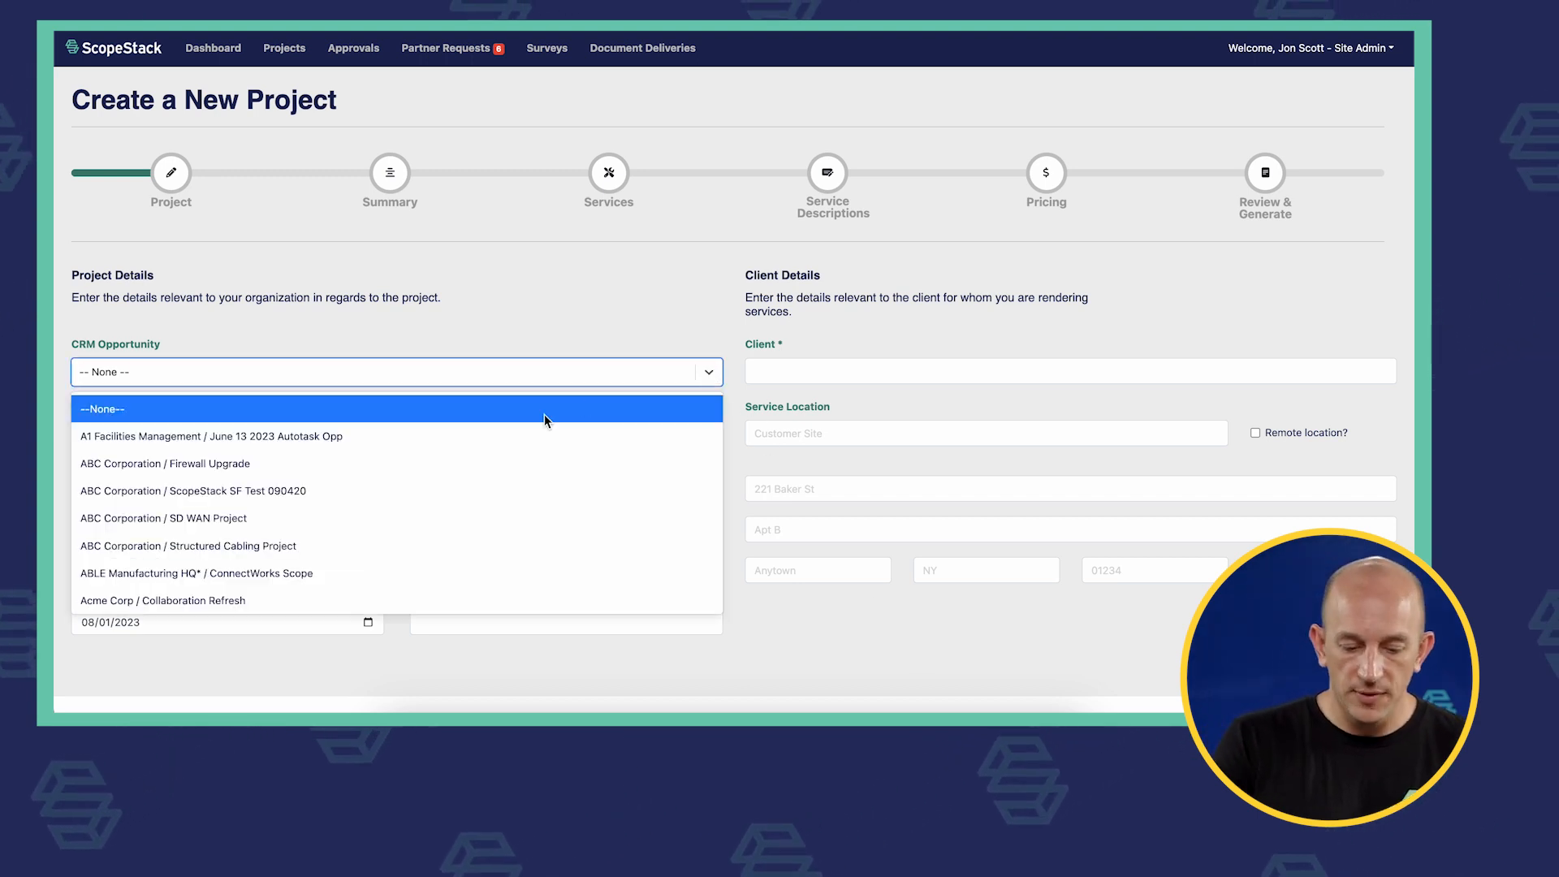
{"action": "left_click", "coordinate": [446, 459]}
{"action": "left_click", "coordinate": [521, 339]}
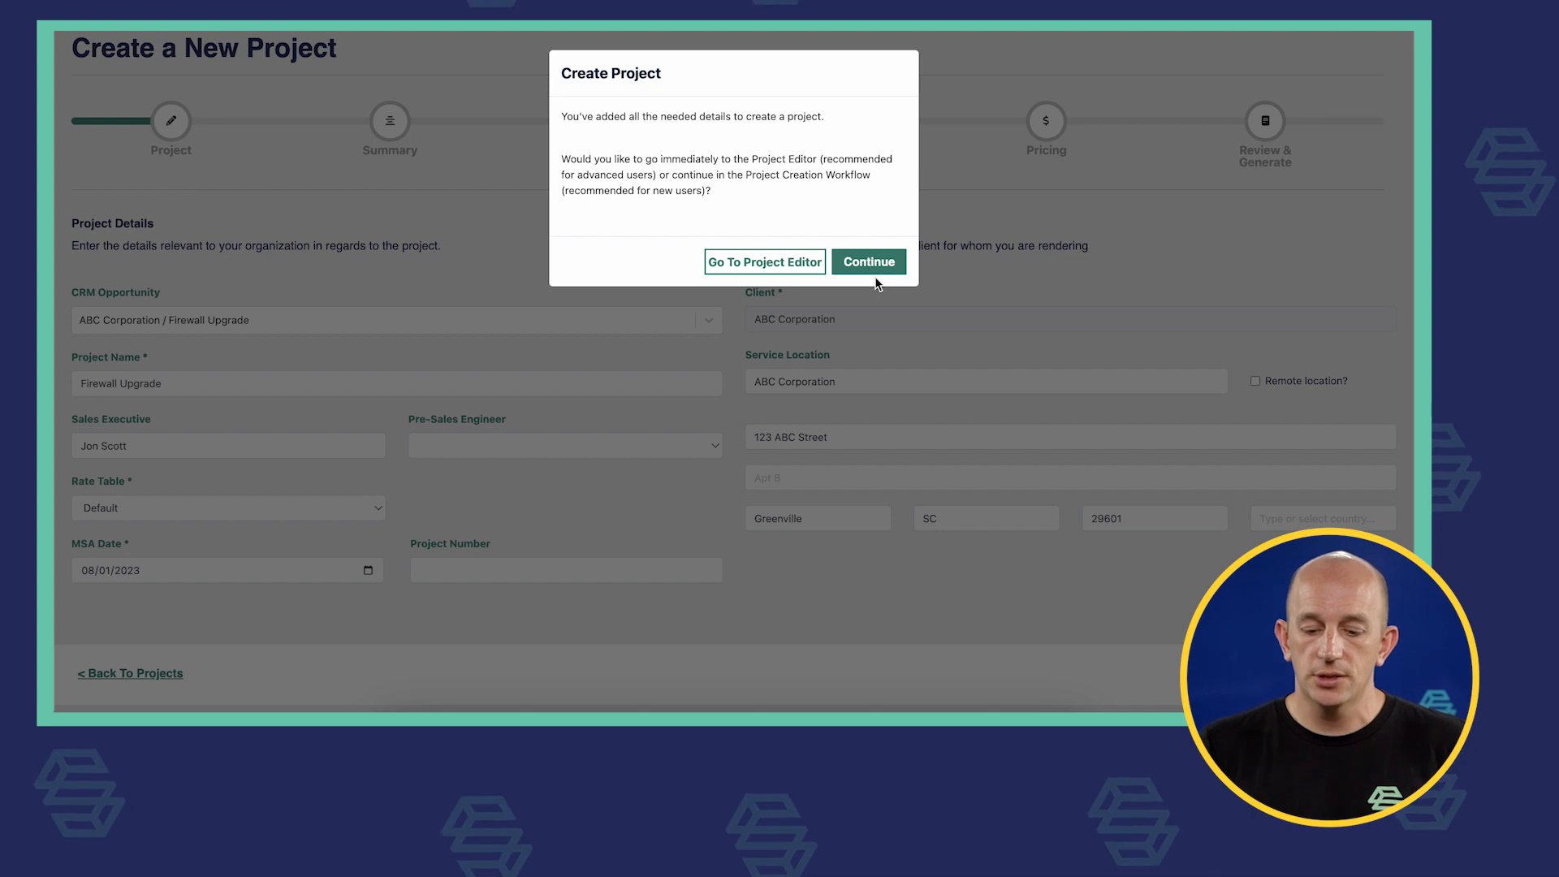
{"action": "left_click", "coordinate": [872, 268]}
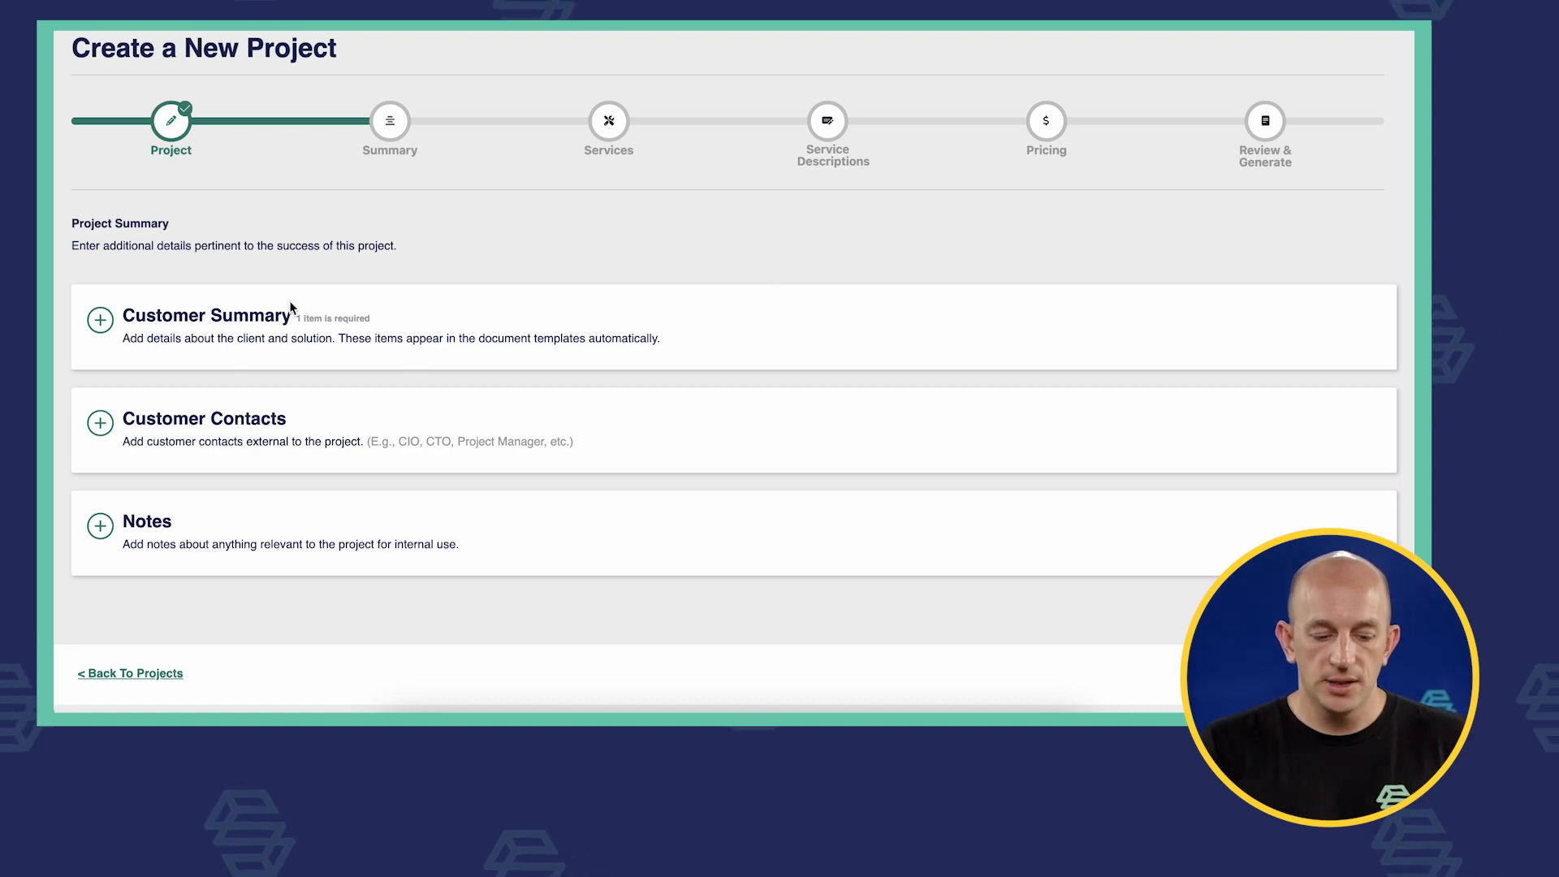
- Fill in the Customer Summary with executive summary "Business Outcome type language" and solution summary "Tech solution", and save it
{"action": "left_click", "coordinate": [99, 319]}
{"action": "scroll", "coordinate": [536, 267], "scroll_direction": "down", "scroll_amount": 1}
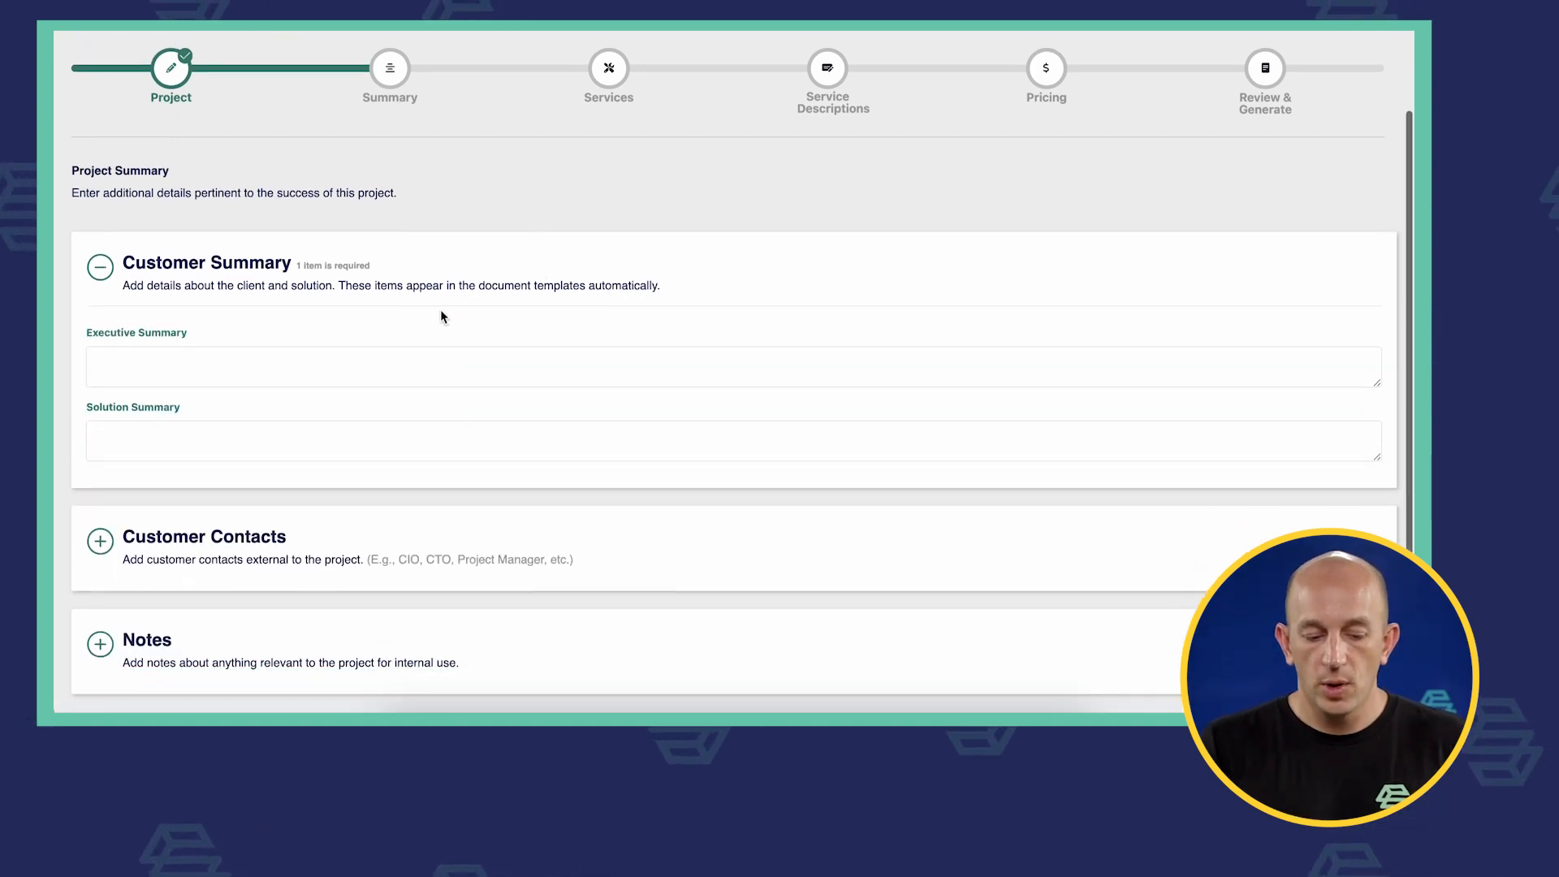
{"action": "left_click", "coordinate": [337, 356]}
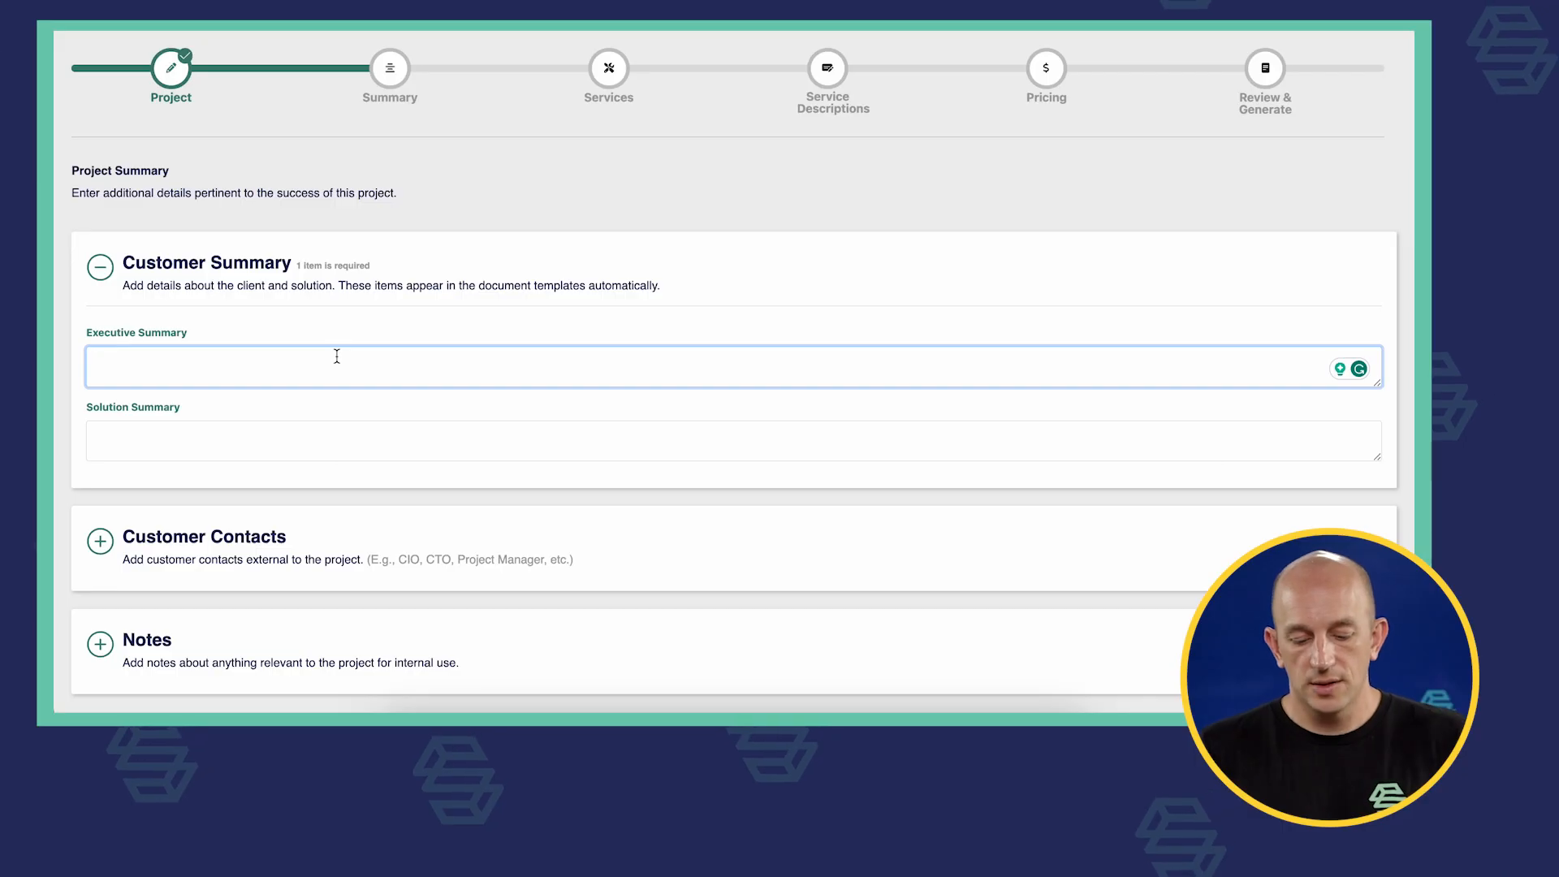
{"action": "type", "text": "B"}
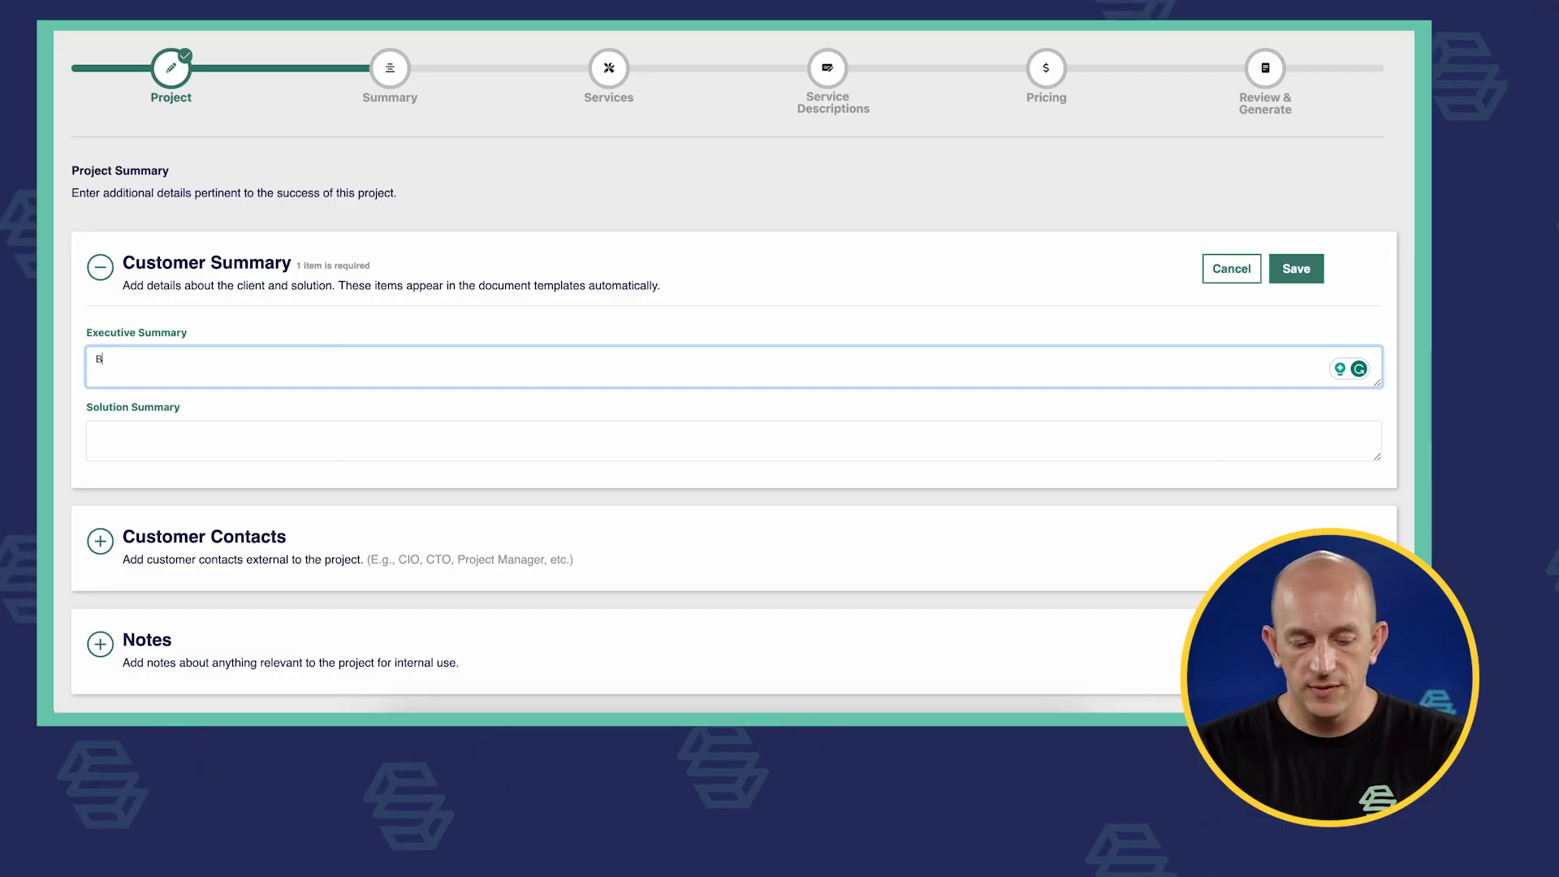
{"action": "type", "text": "usiness Outcome "}
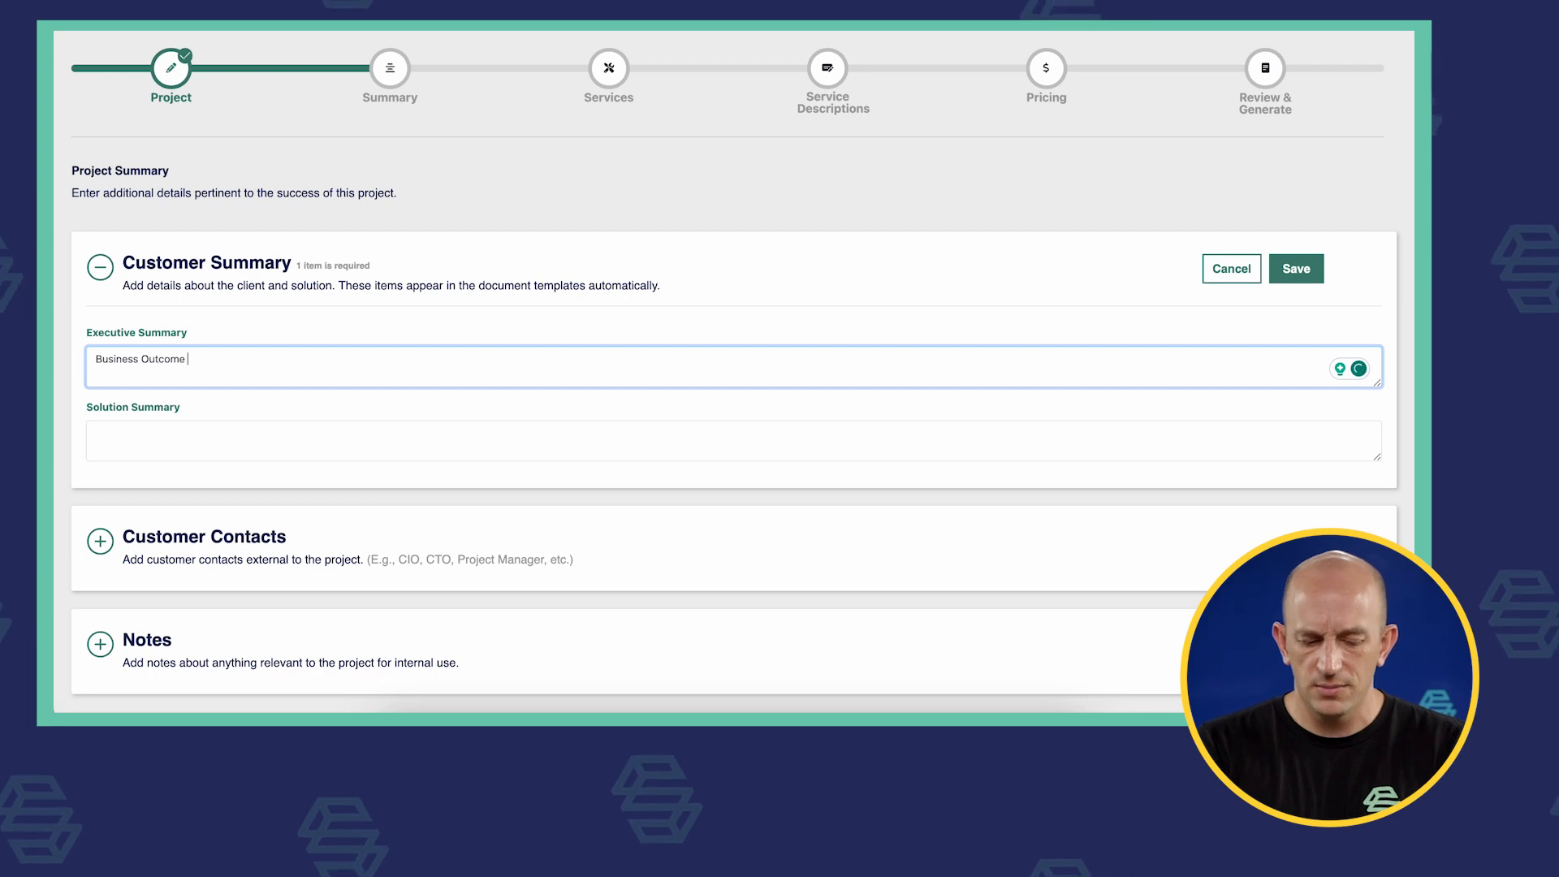
{"action": "type", "text": "type language"}
{"action": "left_click", "coordinate": [198, 439]}
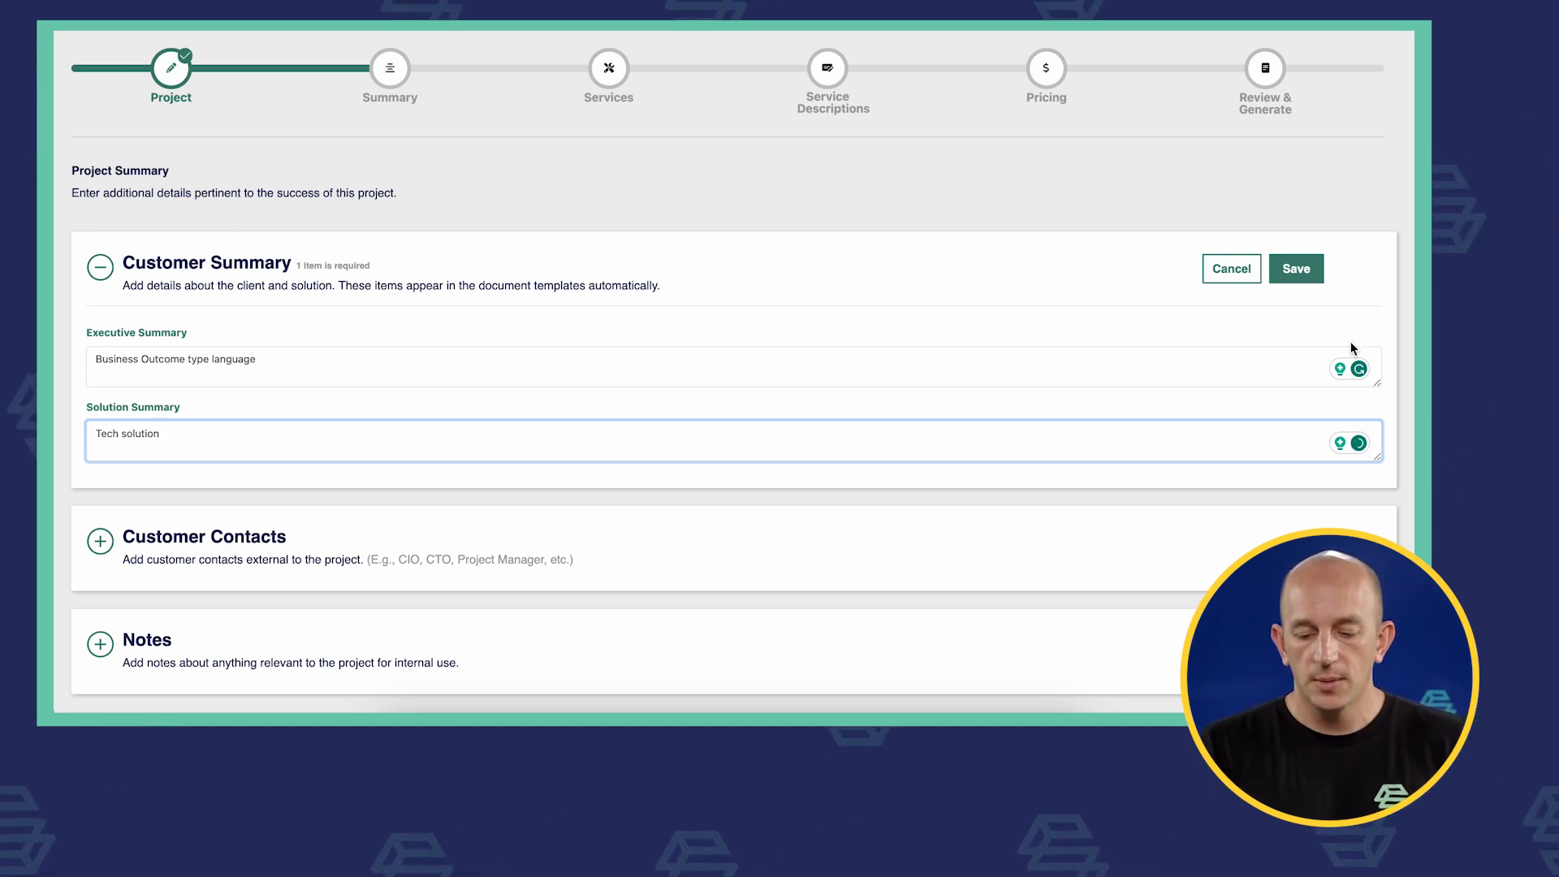
{"action": "left_click", "coordinate": [1296, 279]}
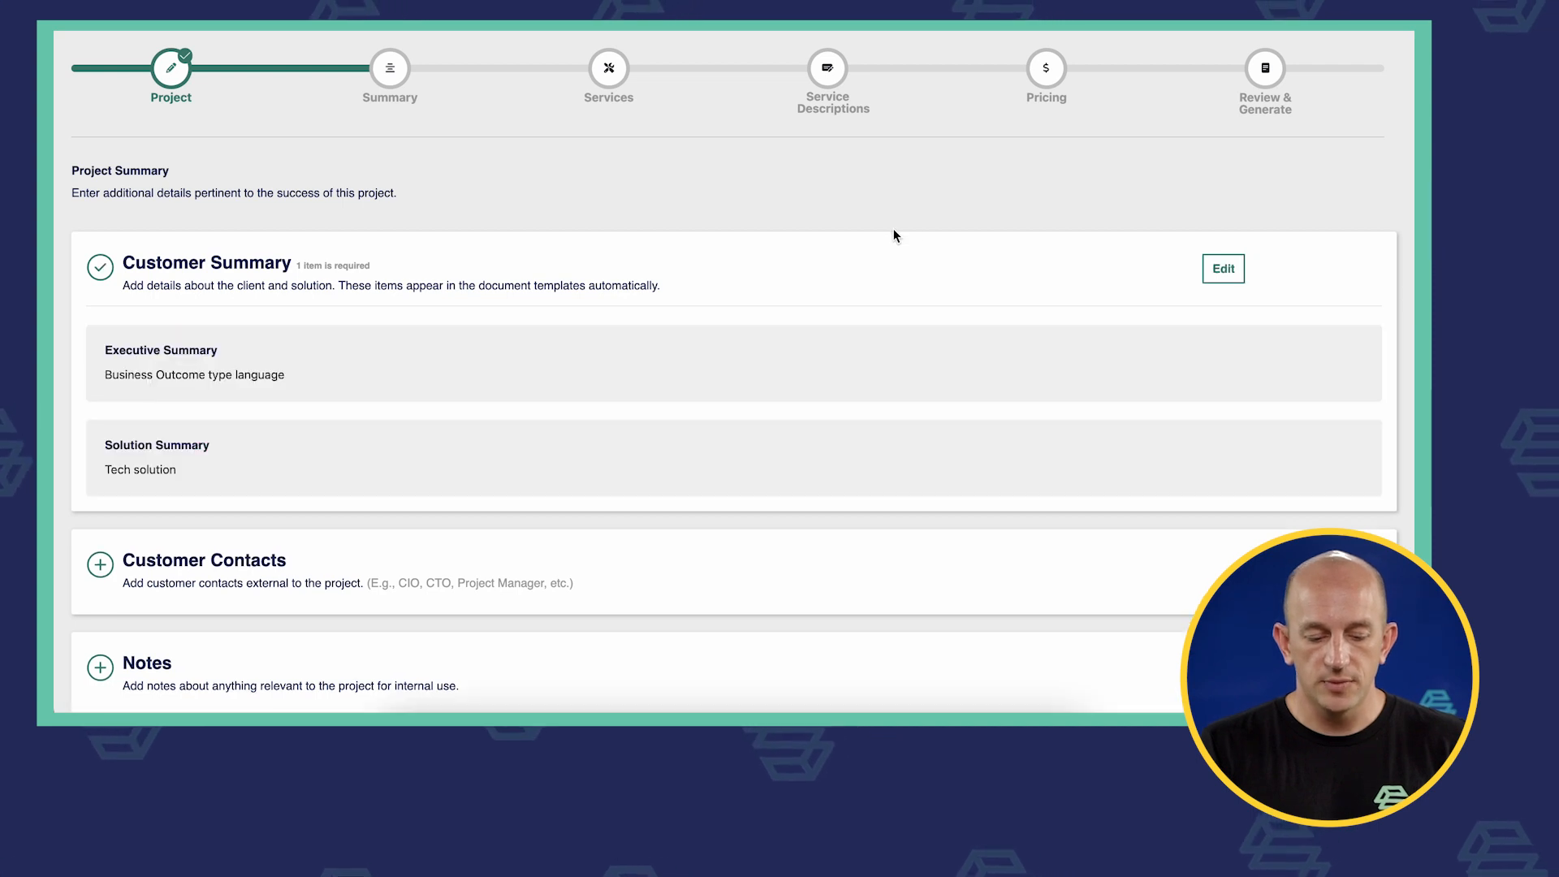
- Add a Primary Customer Contact with the contact's full name, title CEO, e-mail and phone number, and save it
{"action": "scroll", "coordinate": [894, 236], "scroll_direction": "down", "scroll_amount": 3}
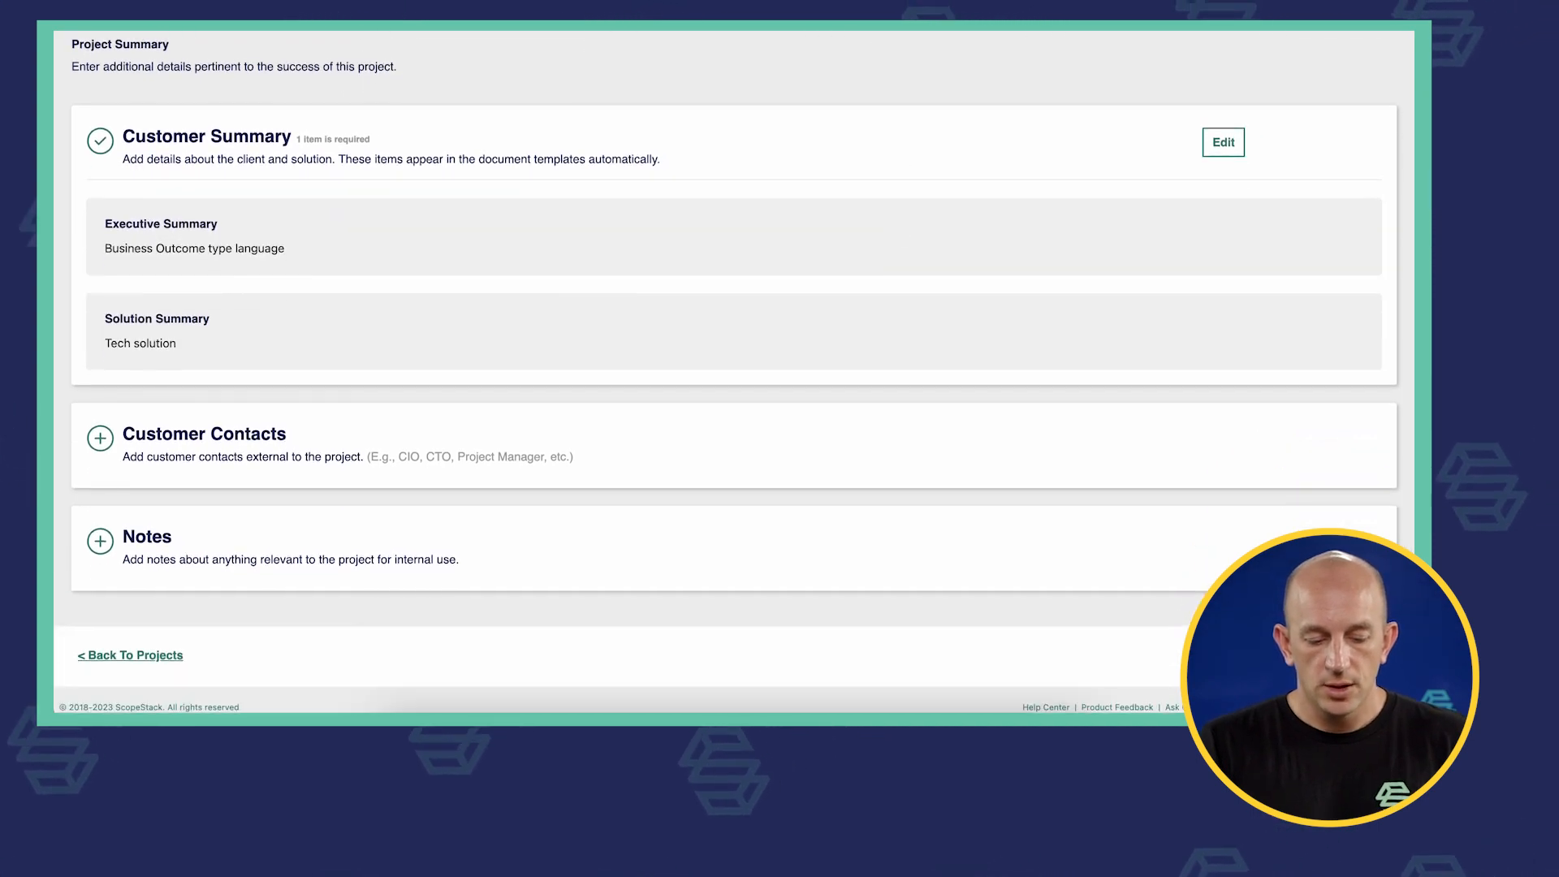
{"action": "left_click", "coordinate": [104, 441]}
{"action": "scroll", "coordinate": [324, 406], "scroll_direction": "down", "scroll_amount": 1}
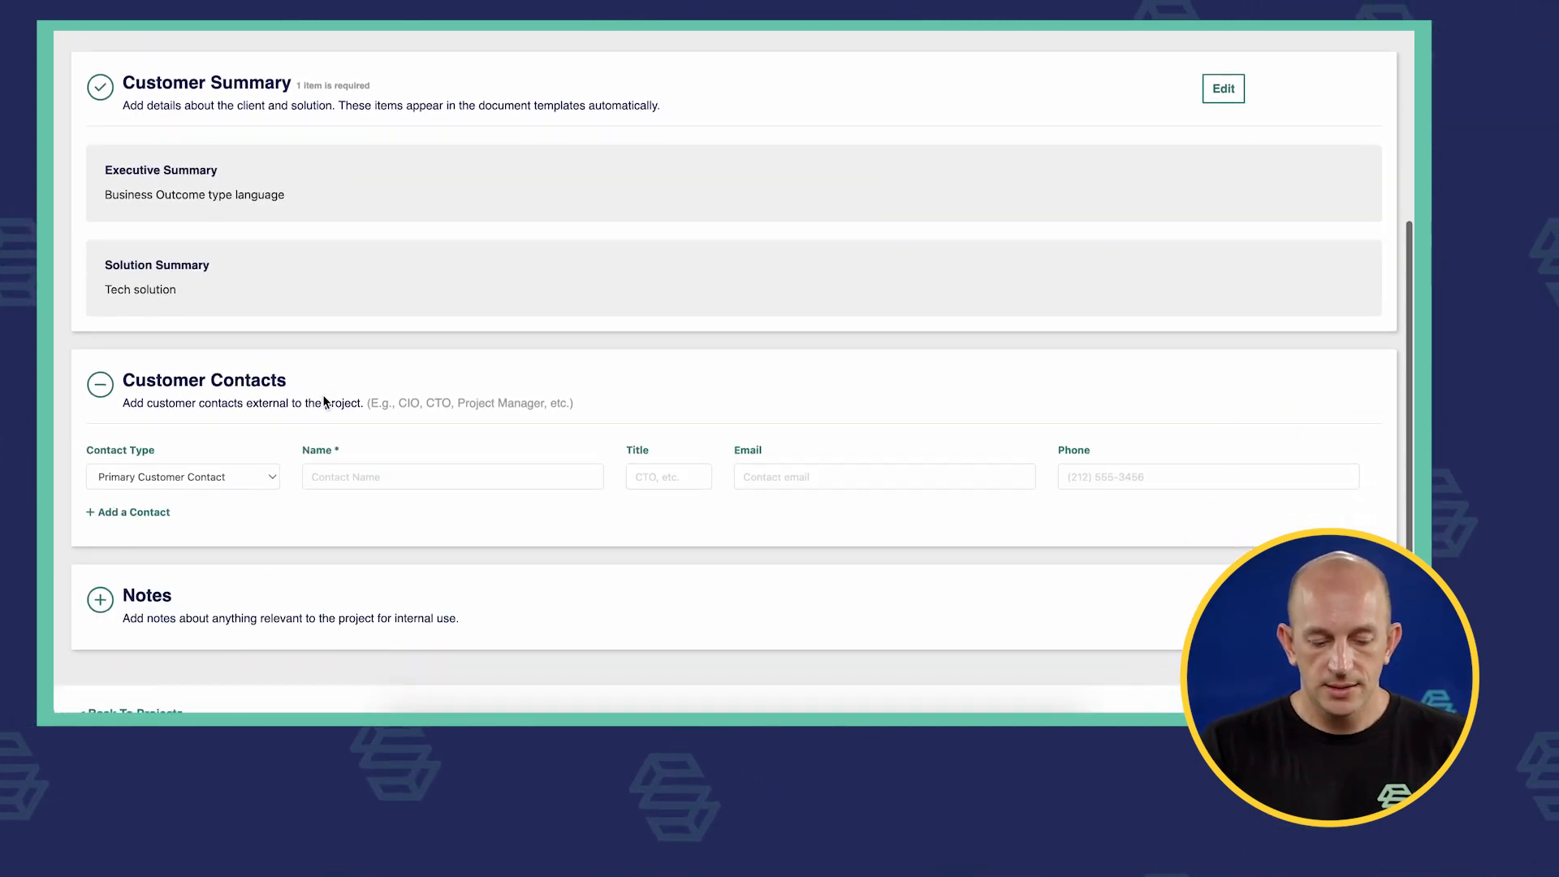
{"action": "left_click", "coordinate": [276, 475]}
{"action": "left_click", "coordinate": [275, 476]}
{"action": "left_click", "coordinate": [358, 482]}
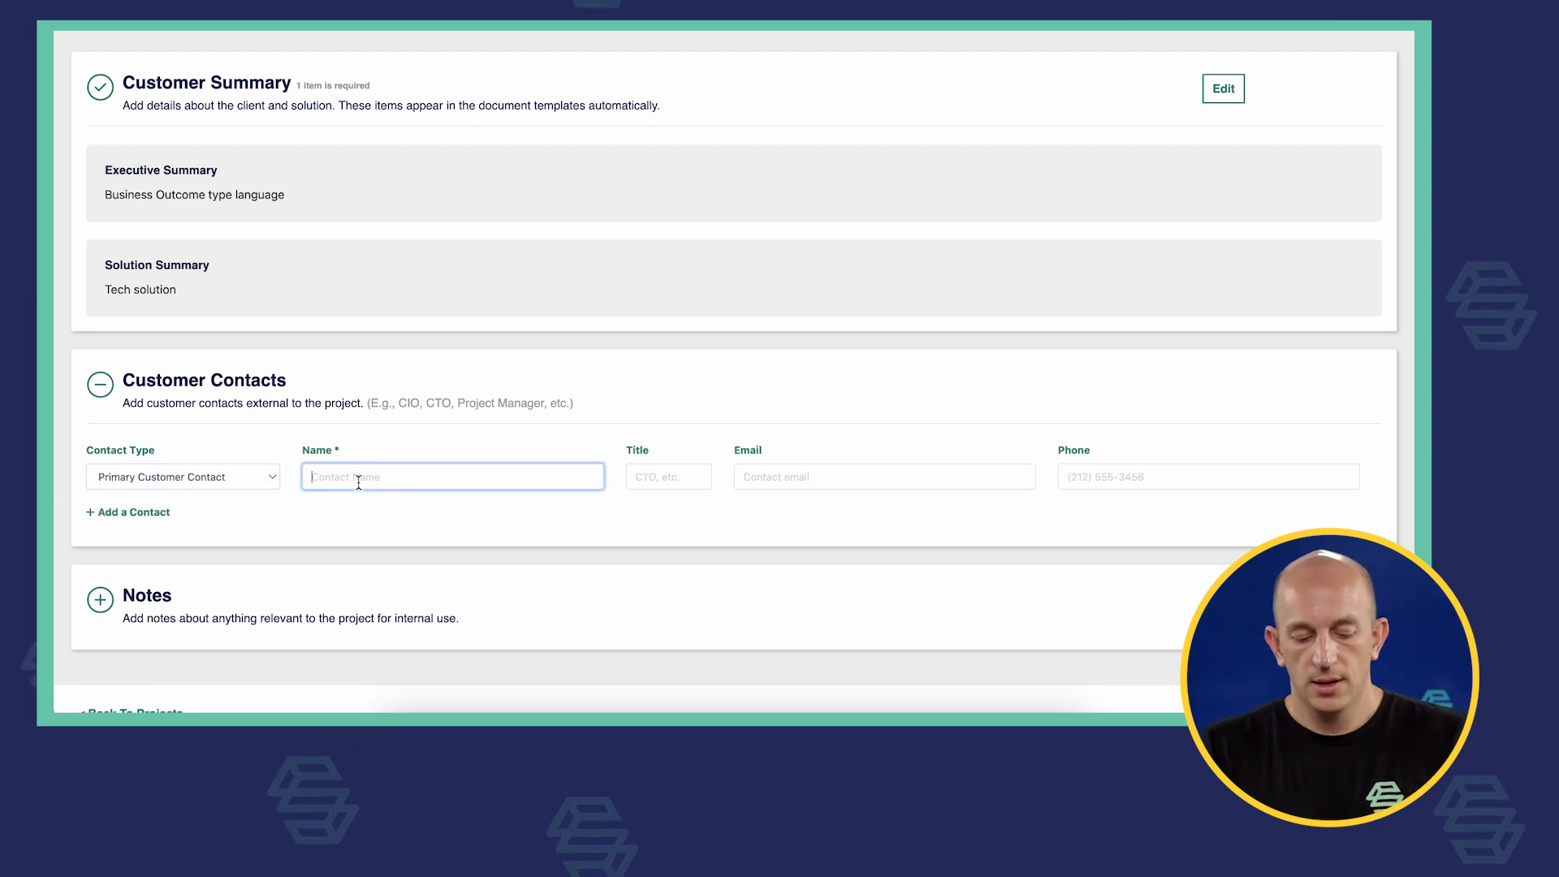
{"action": "type", "text": "Billy Johnson"}
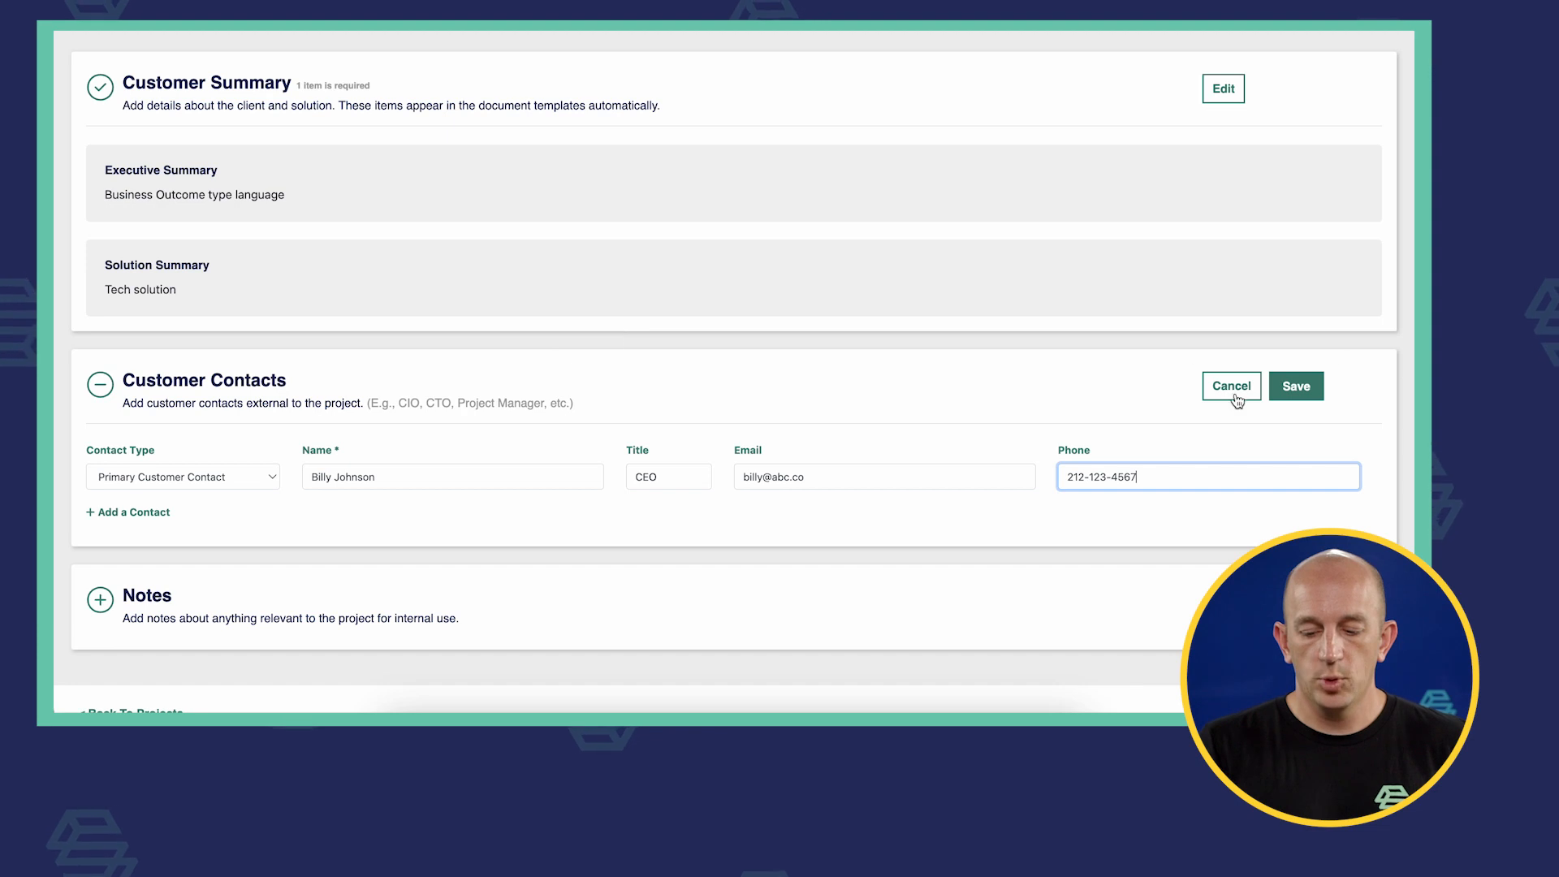
{"action": "left_click", "coordinate": [1307, 388]}
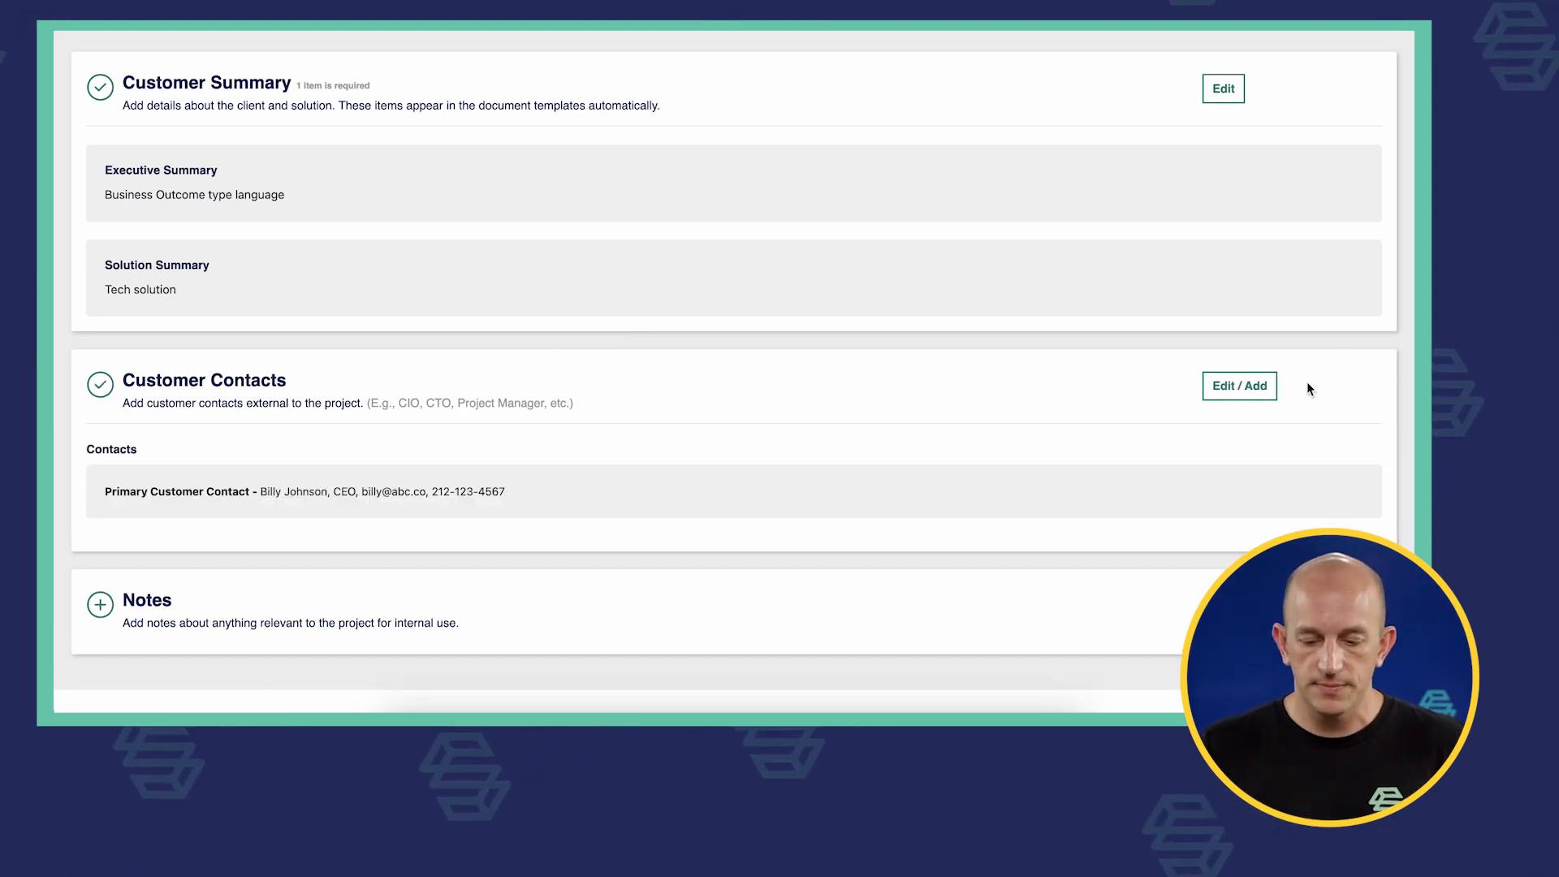
- Continue to the Services stage and choose the Wireless Survey for adding services from a survey
{"action": "scroll", "coordinate": [1307, 386], "scroll_direction": "down", "scroll_amount": 2}
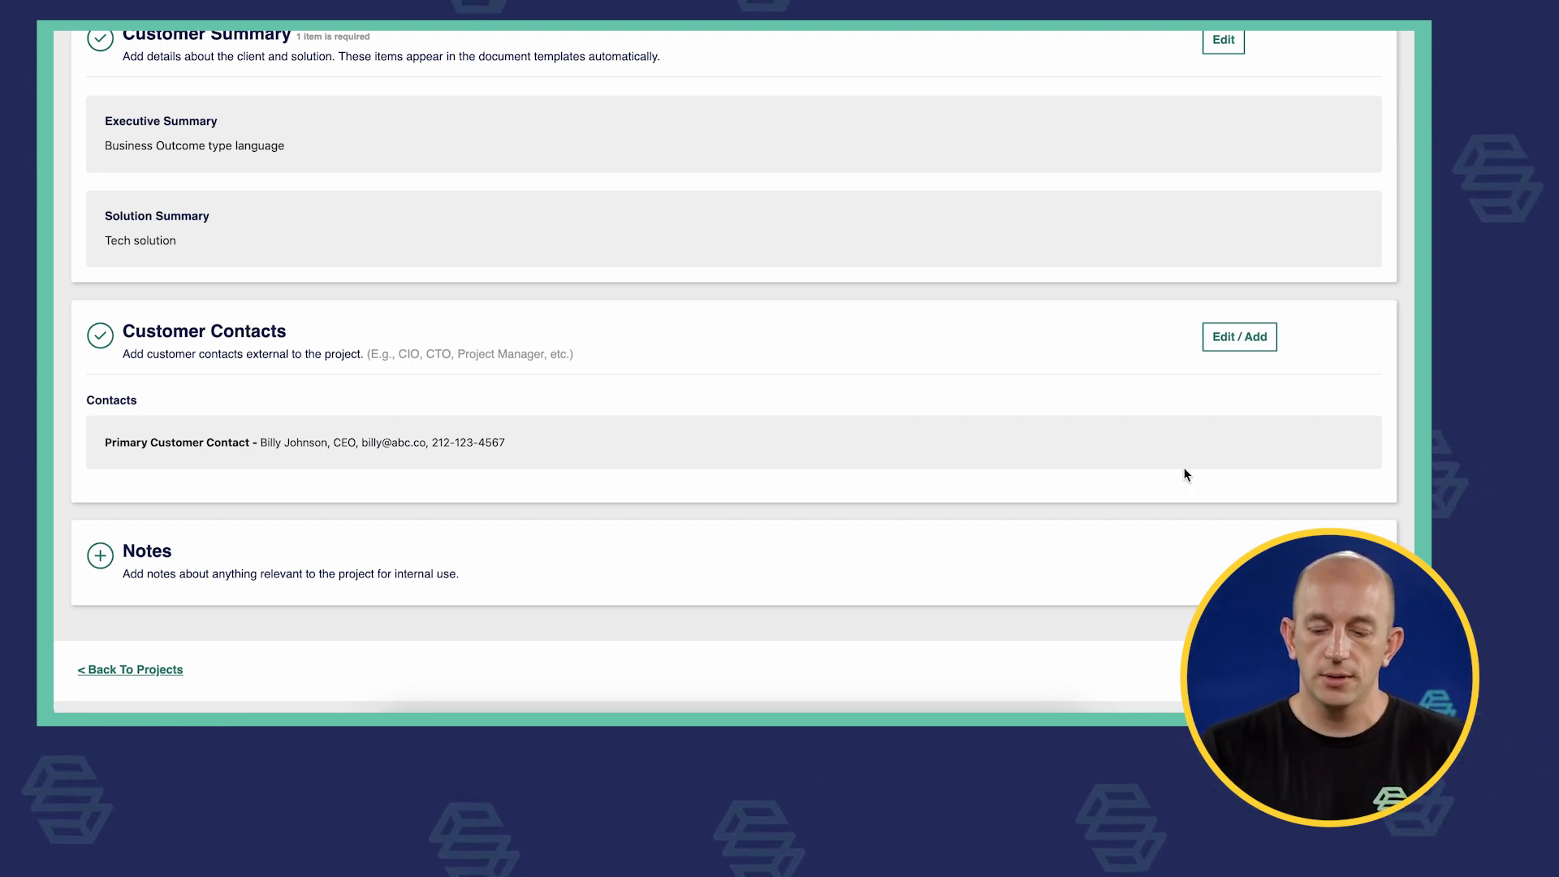
{"action": "scroll", "coordinate": [1183, 471], "scroll_direction": "down", "scroll_amount": 1}
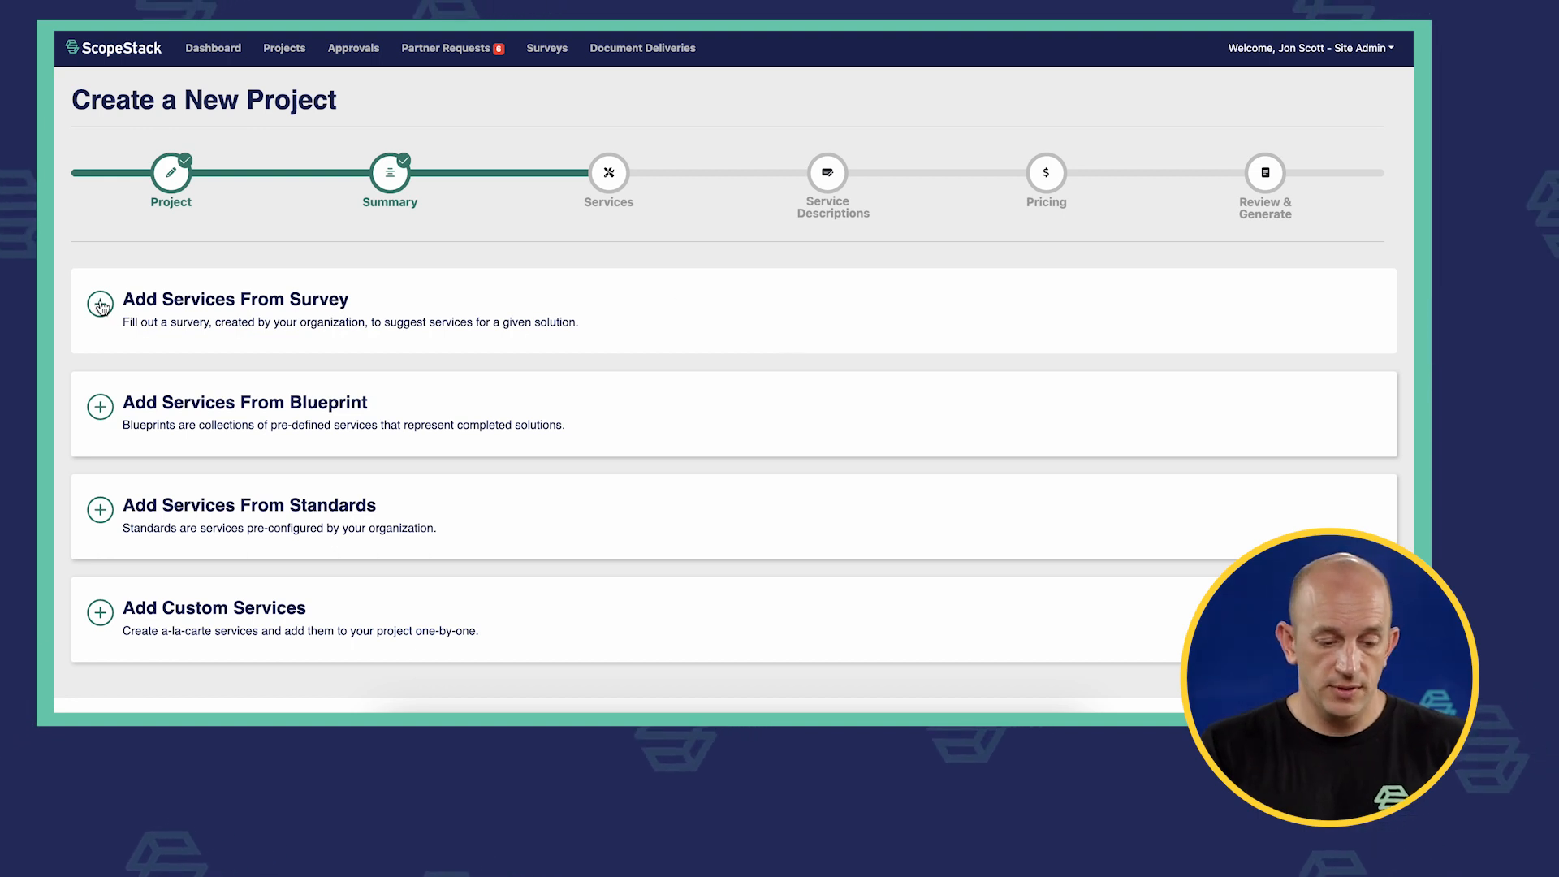
{"action": "left_click", "coordinate": [313, 302]}
{"action": "scroll", "coordinate": [332, 235], "scroll_direction": "down", "scroll_amount": 1}
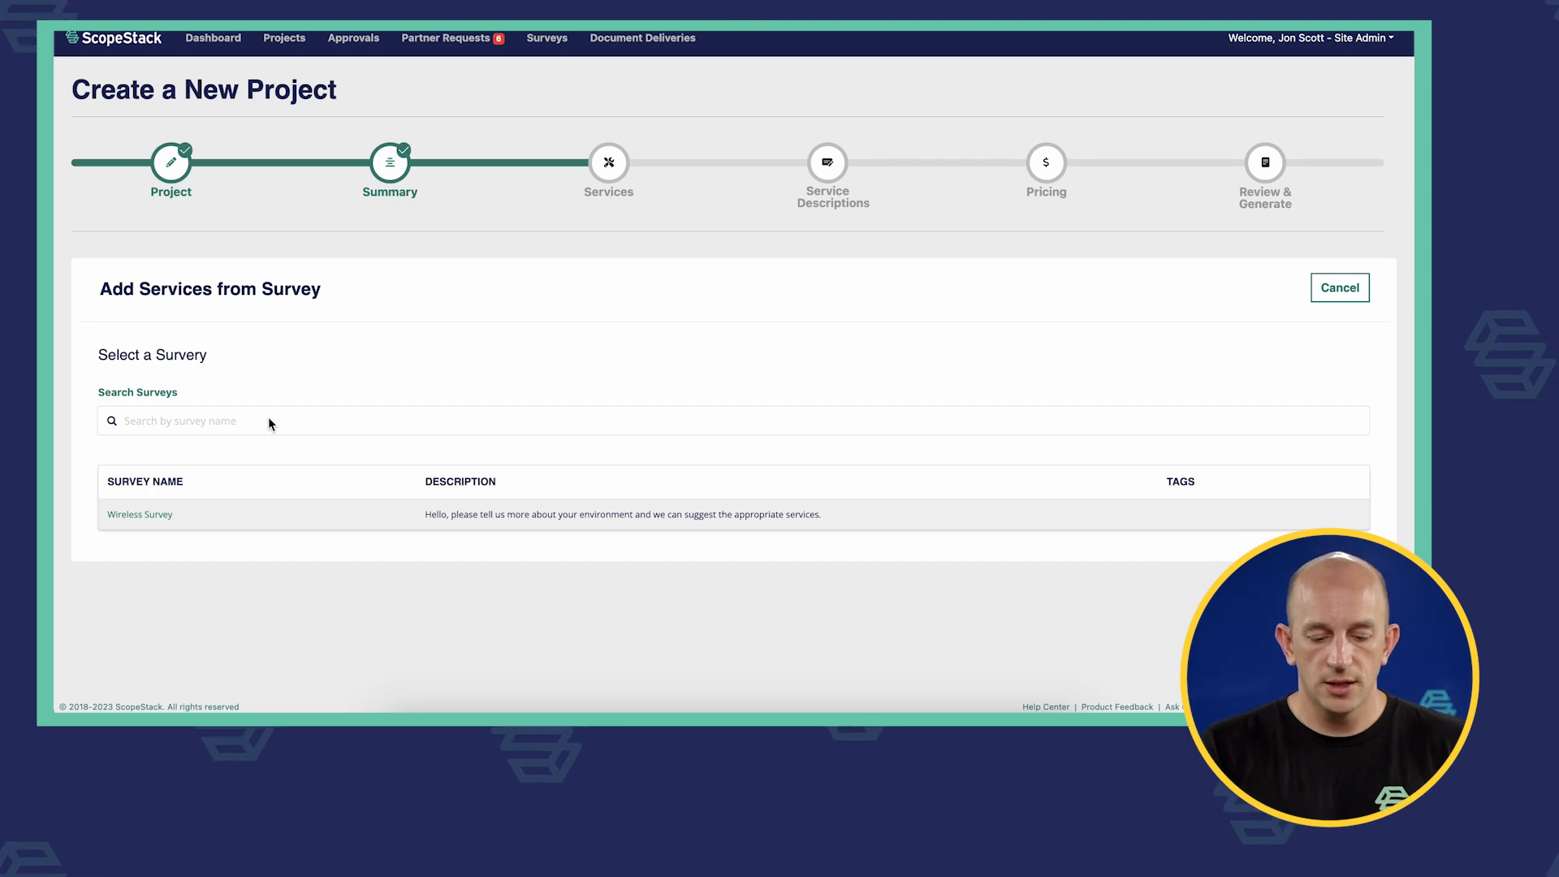
{"action": "left_click", "coordinate": [143, 515]}
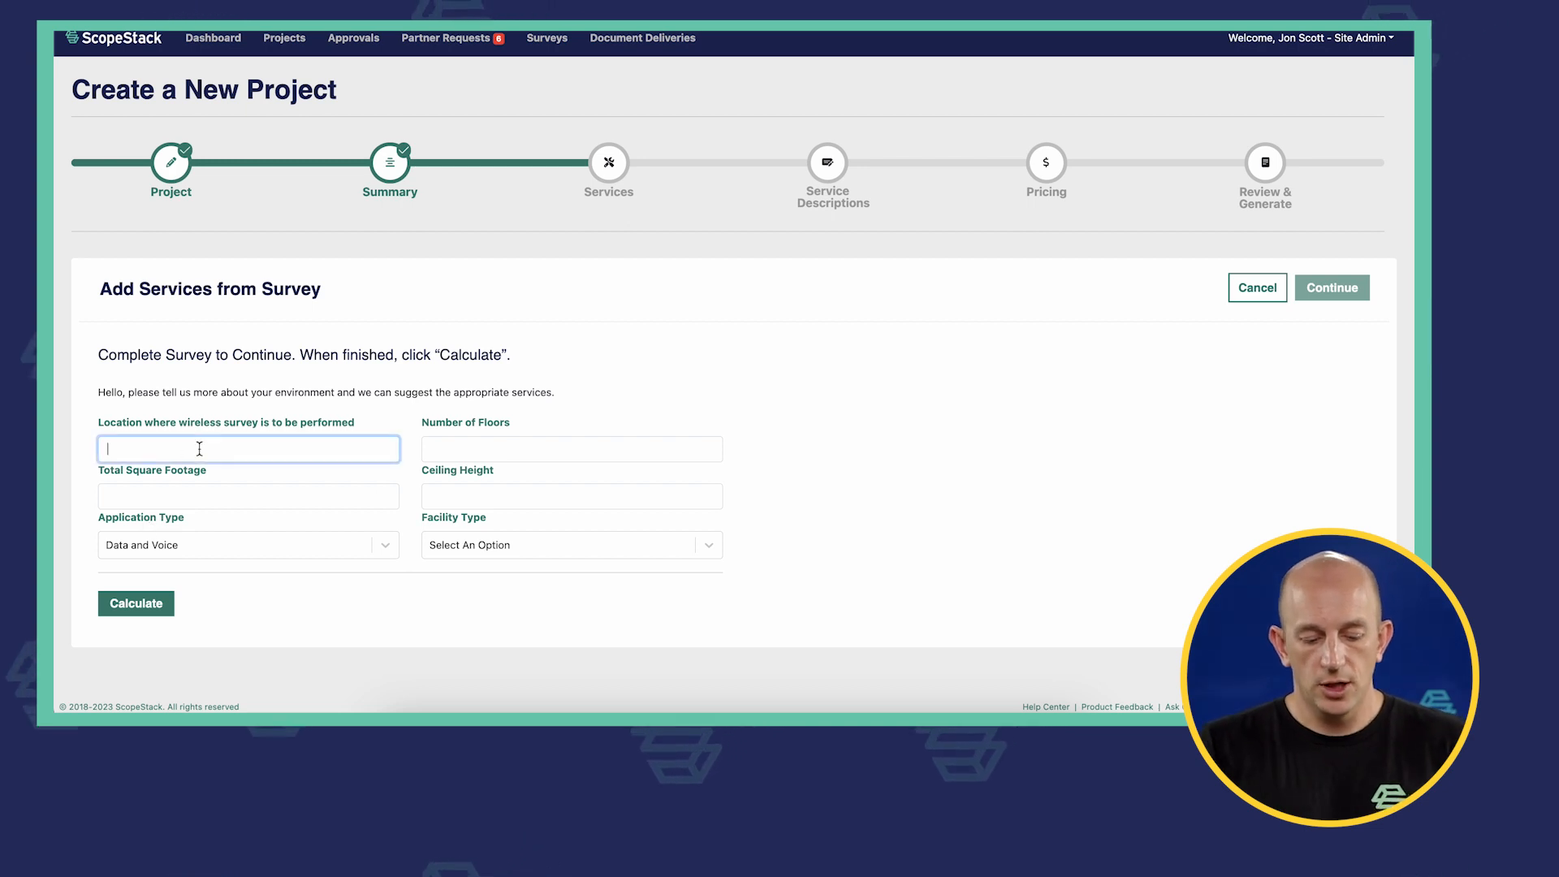
- Answer the survey with location 123, 2 floors, 150000 square feet, ceiling height 5, application type Voice Only and facility type Warehouse
{"action": "left_click", "coordinate": [505, 444]}
{"action": "type", "text": "2"}
{"action": "left_click", "coordinate": [248, 495]}
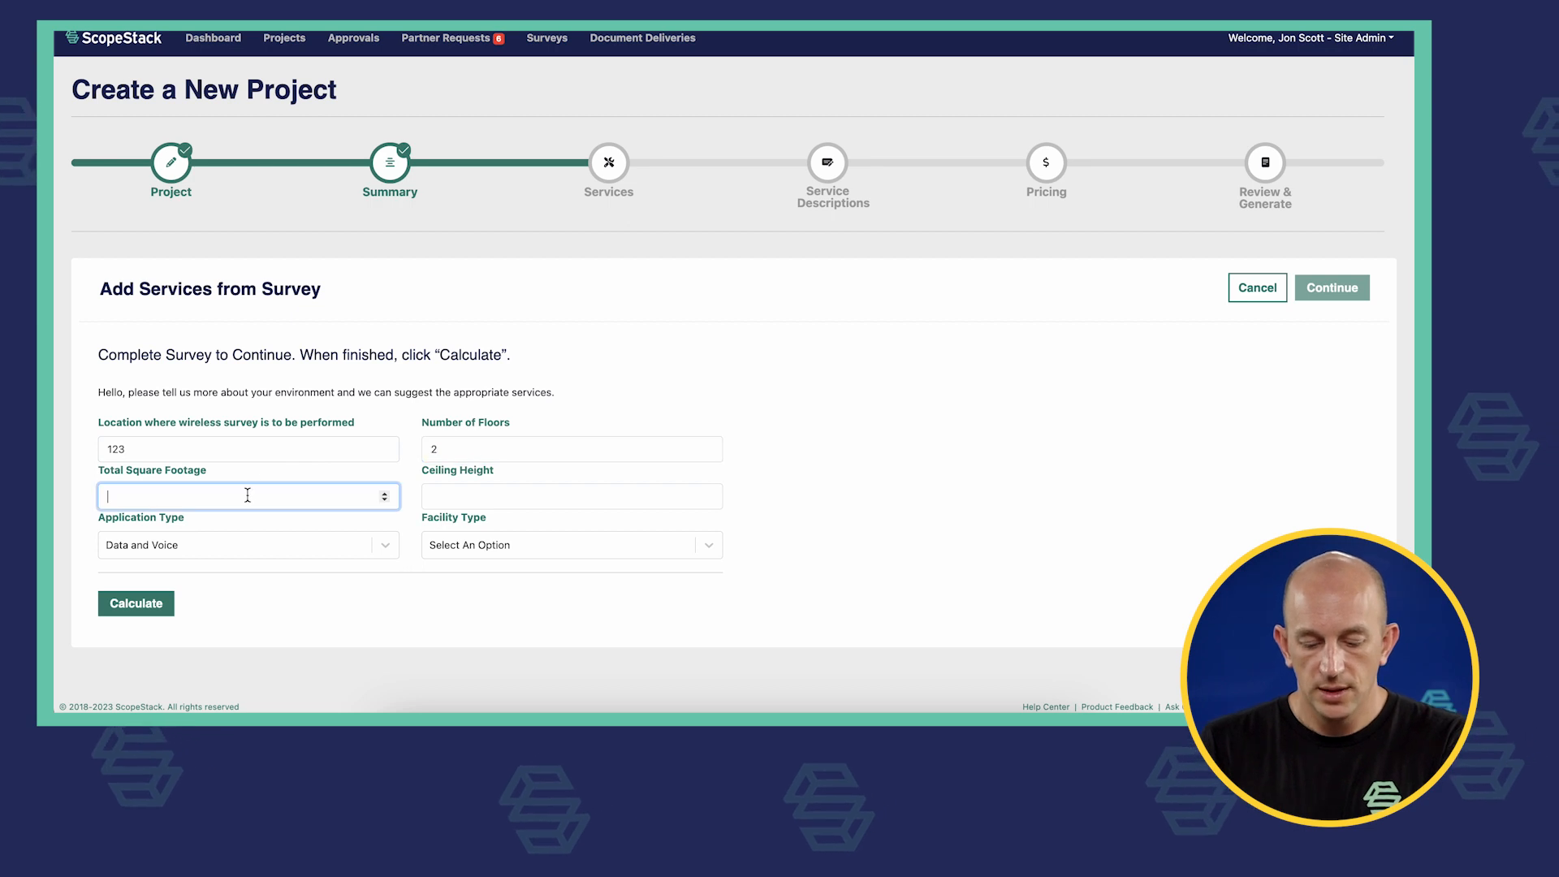
{"action": "type", "text": "150000"}
{"action": "key", "text": "Tab"}
{"action": "type", "text": "5"}
{"action": "left_click", "coordinate": [183, 548]}
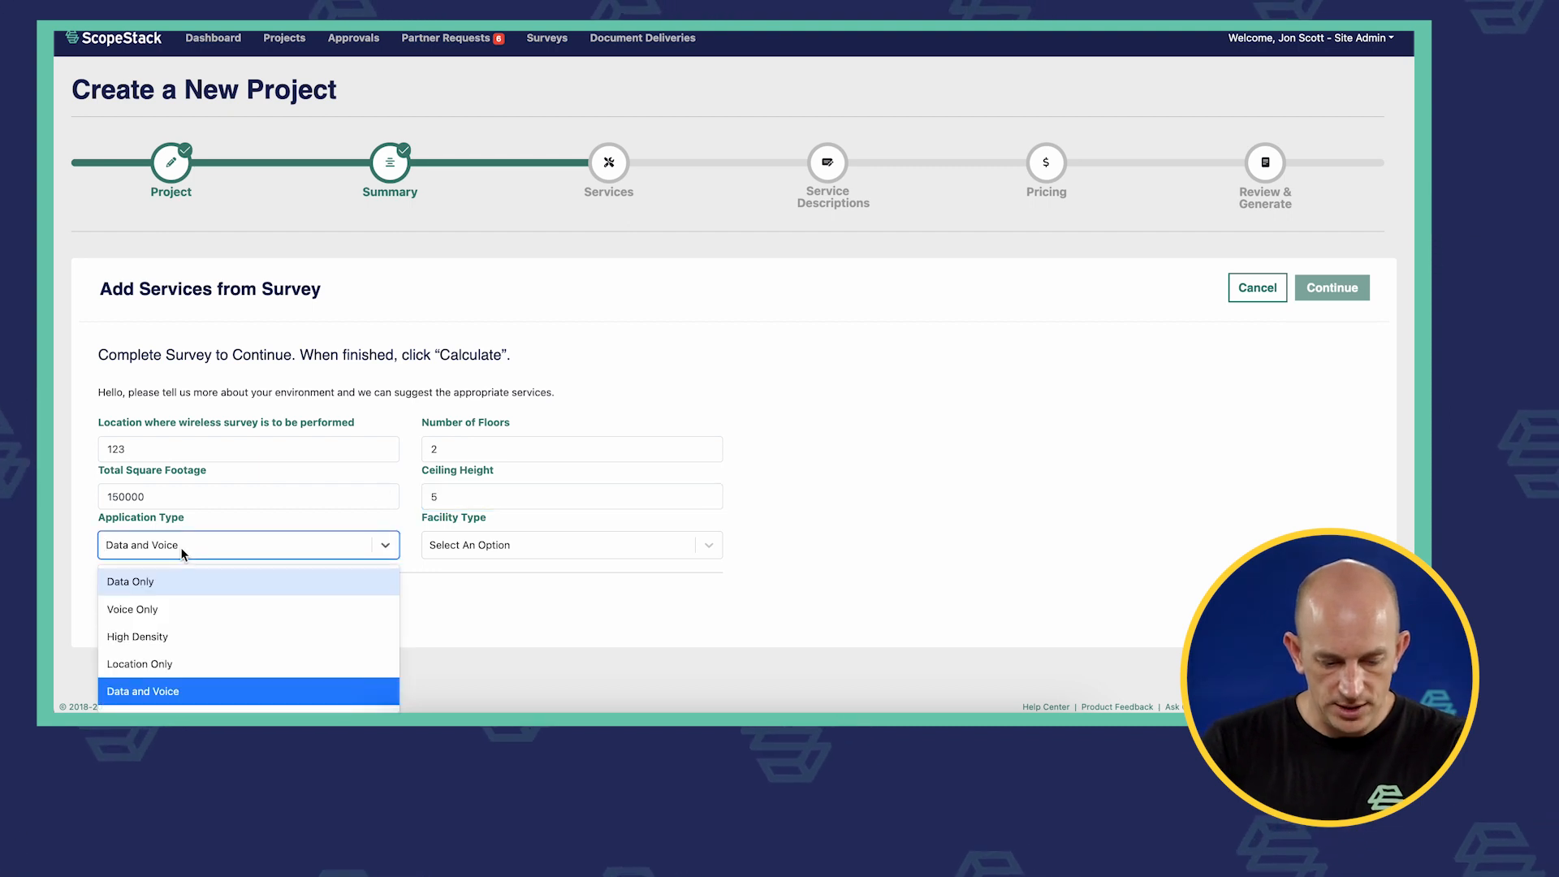
{"action": "left_click", "coordinate": [151, 609]}
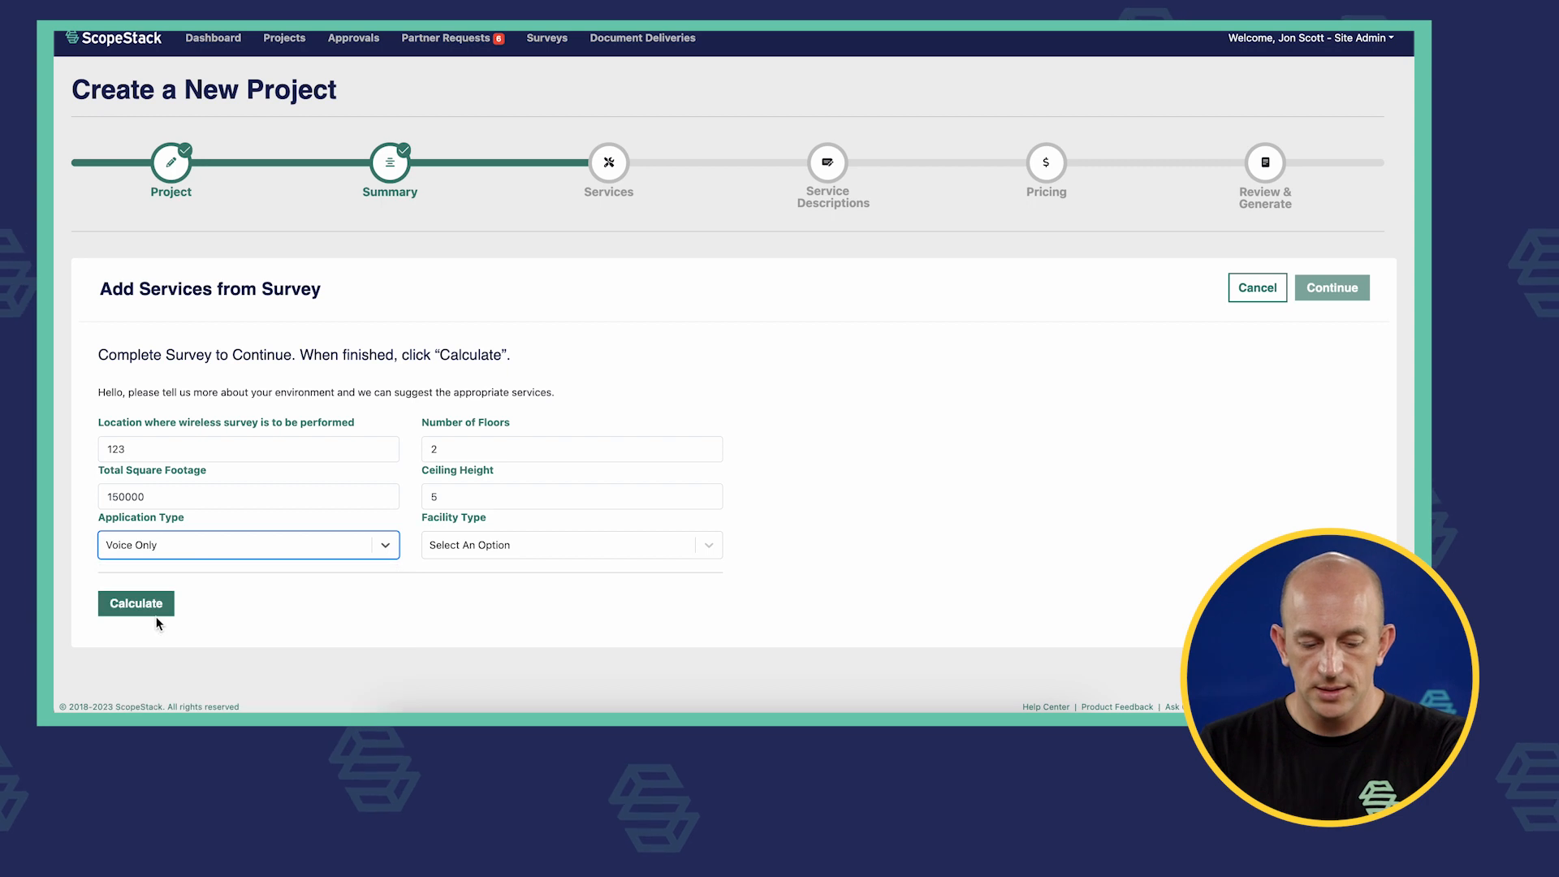
{"action": "left_click", "coordinate": [531, 548]}
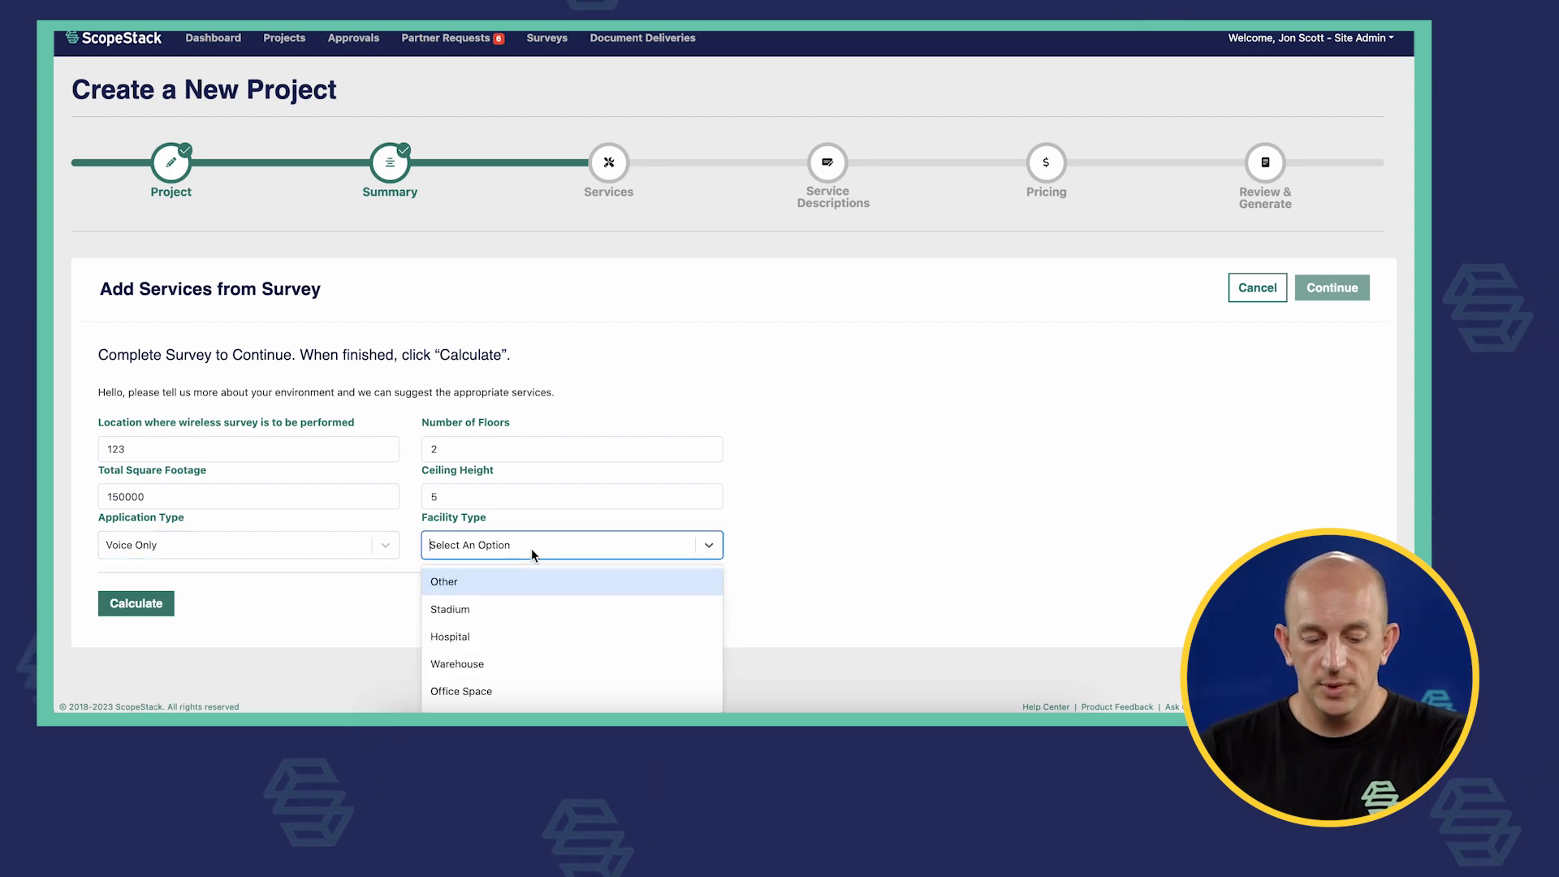
{"action": "left_click", "coordinate": [479, 664]}
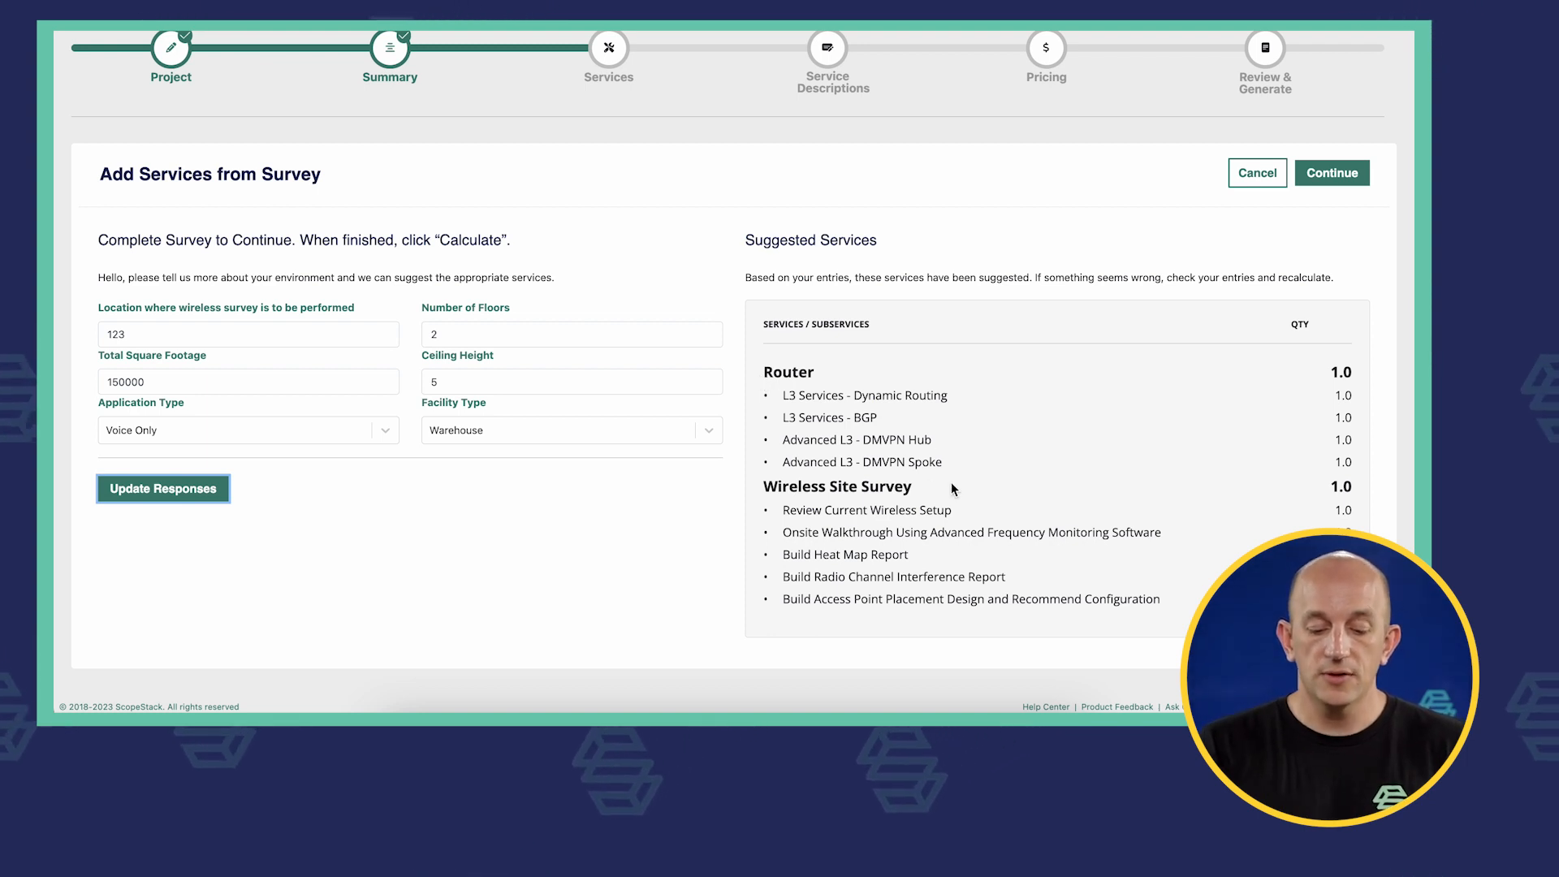
- Review the survey's suggested Router and Wireless Site Survey services and apply them to the project
{"action": "left_click", "coordinate": [1344, 183]}
{"action": "scroll", "coordinate": [819, 338], "scroll_direction": "down", "scroll_amount": 2}
{"action": "scroll", "coordinate": [817, 338], "scroll_direction": "down", "scroll_amount": 6}
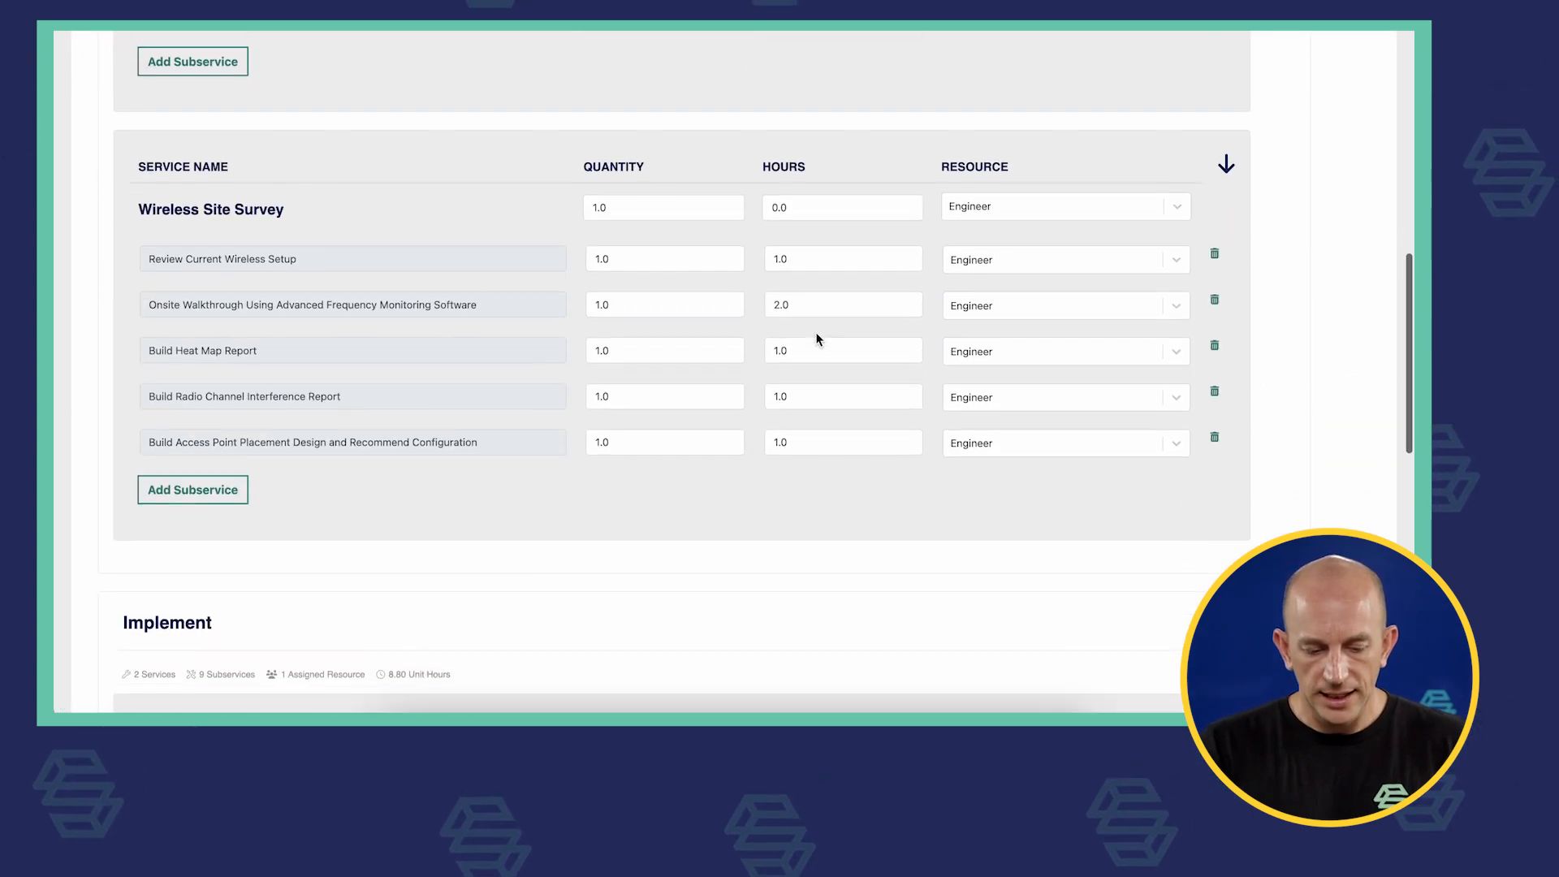
{"action": "scroll", "coordinate": [817, 338], "scroll_direction": "up", "scroll_amount": 2}
{"action": "scroll", "coordinate": [816, 333], "scroll_direction": "up", "scroll_amount": 4}
{"action": "scroll", "coordinate": [815, 339], "scroll_direction": "up", "scroll_amount": 2}
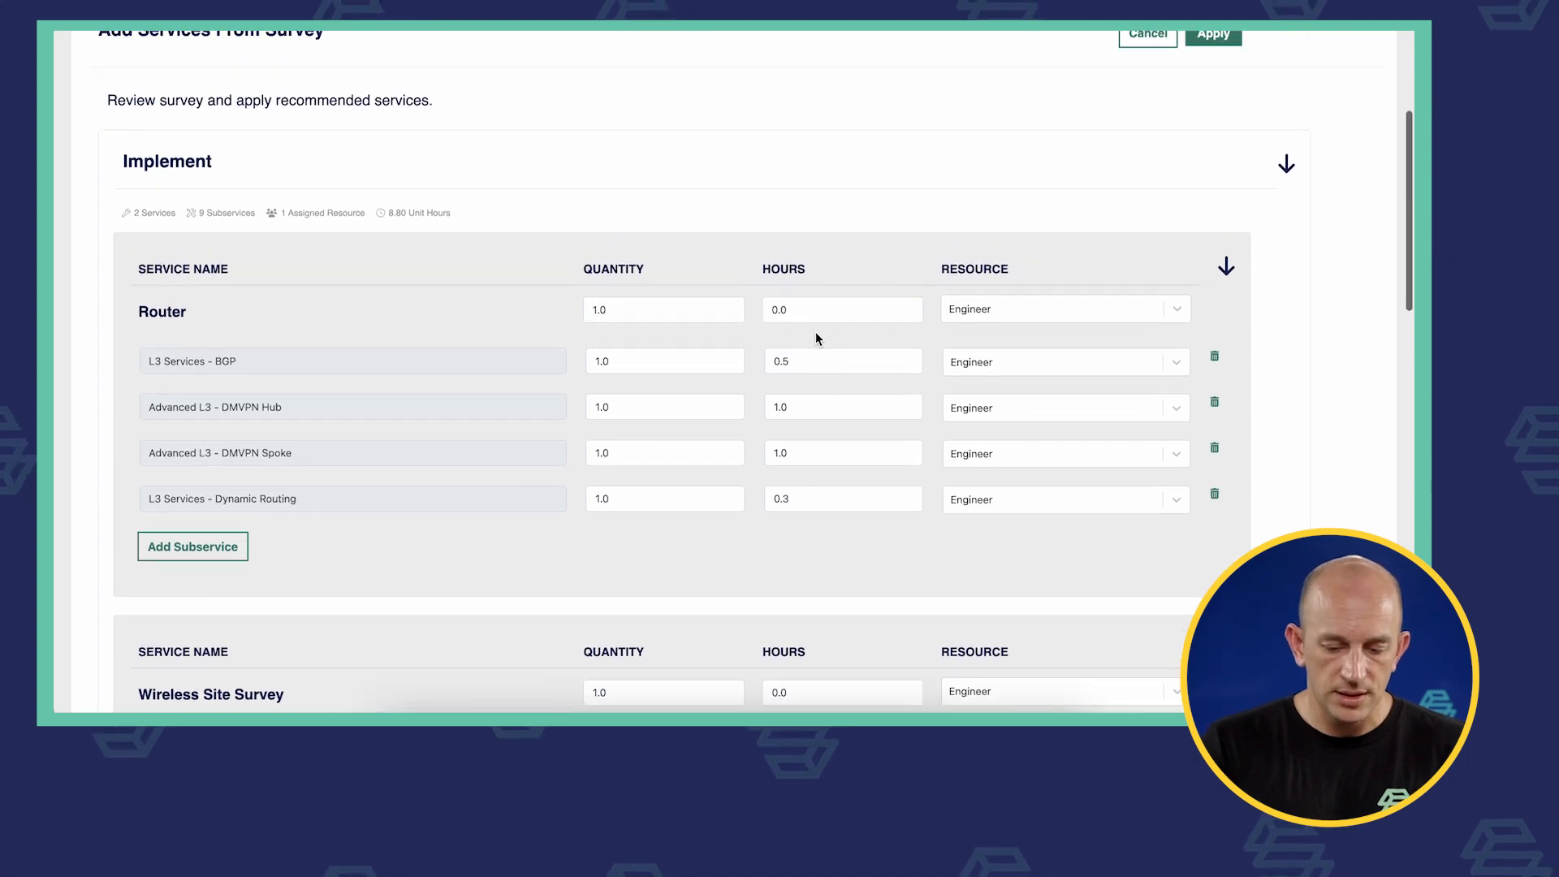
{"action": "left_click", "coordinate": [1221, 133]}
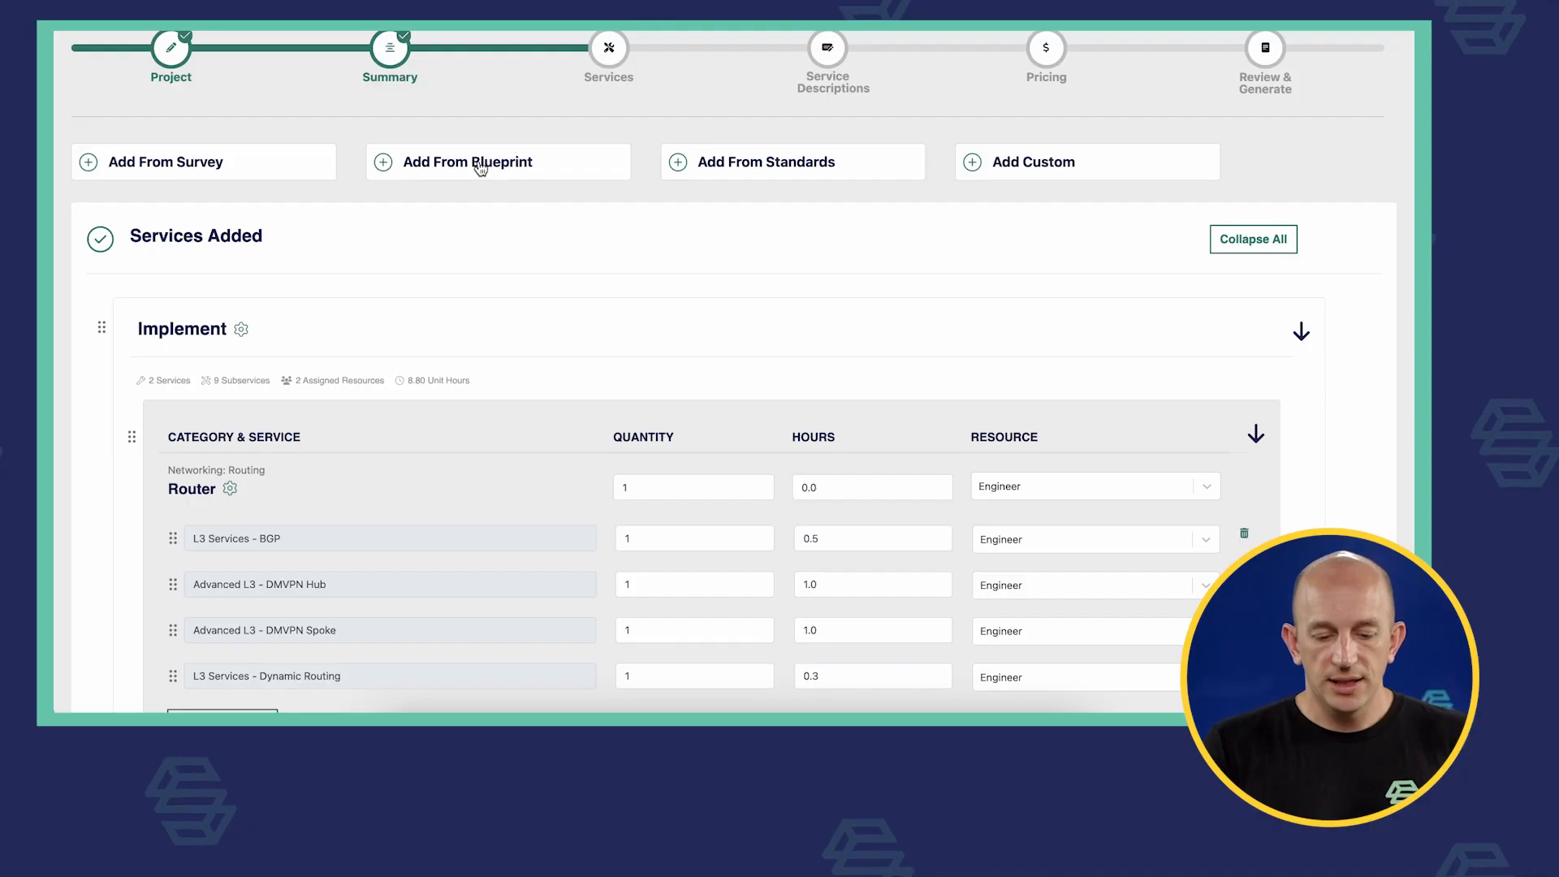
- Preview the services in the Network Plan-Design-Install blueprint and leave the blueprint selection without using one
{"action": "left_click", "coordinate": [480, 164]}
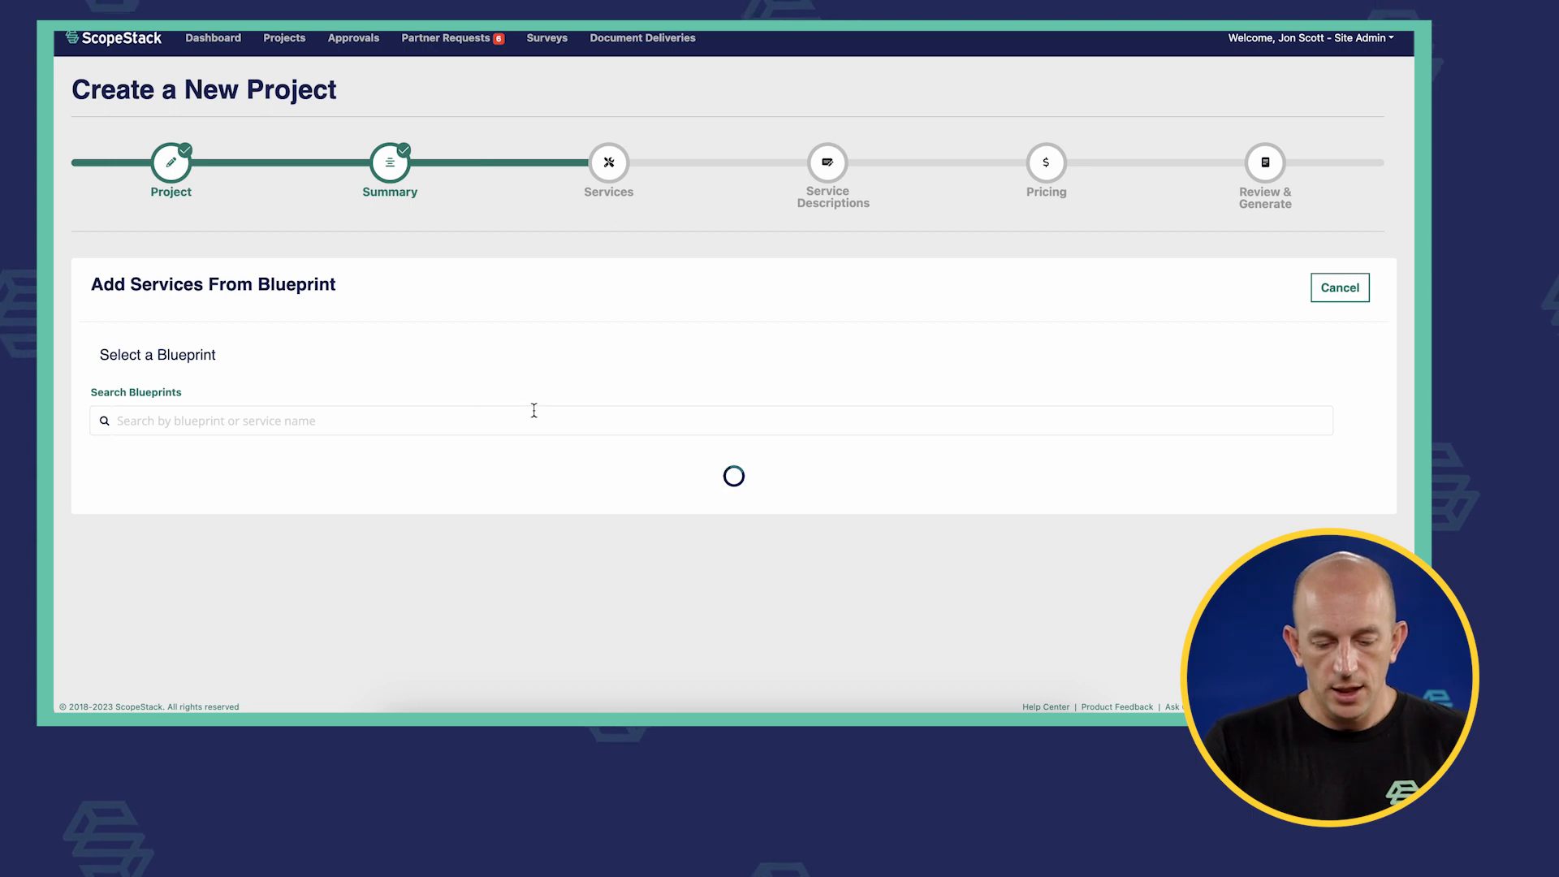
{"action": "scroll", "coordinate": [534, 410], "scroll_direction": "down", "scroll_amount": 3}
{"action": "scroll", "coordinate": [535, 418], "scroll_direction": "down", "scroll_amount": 2}
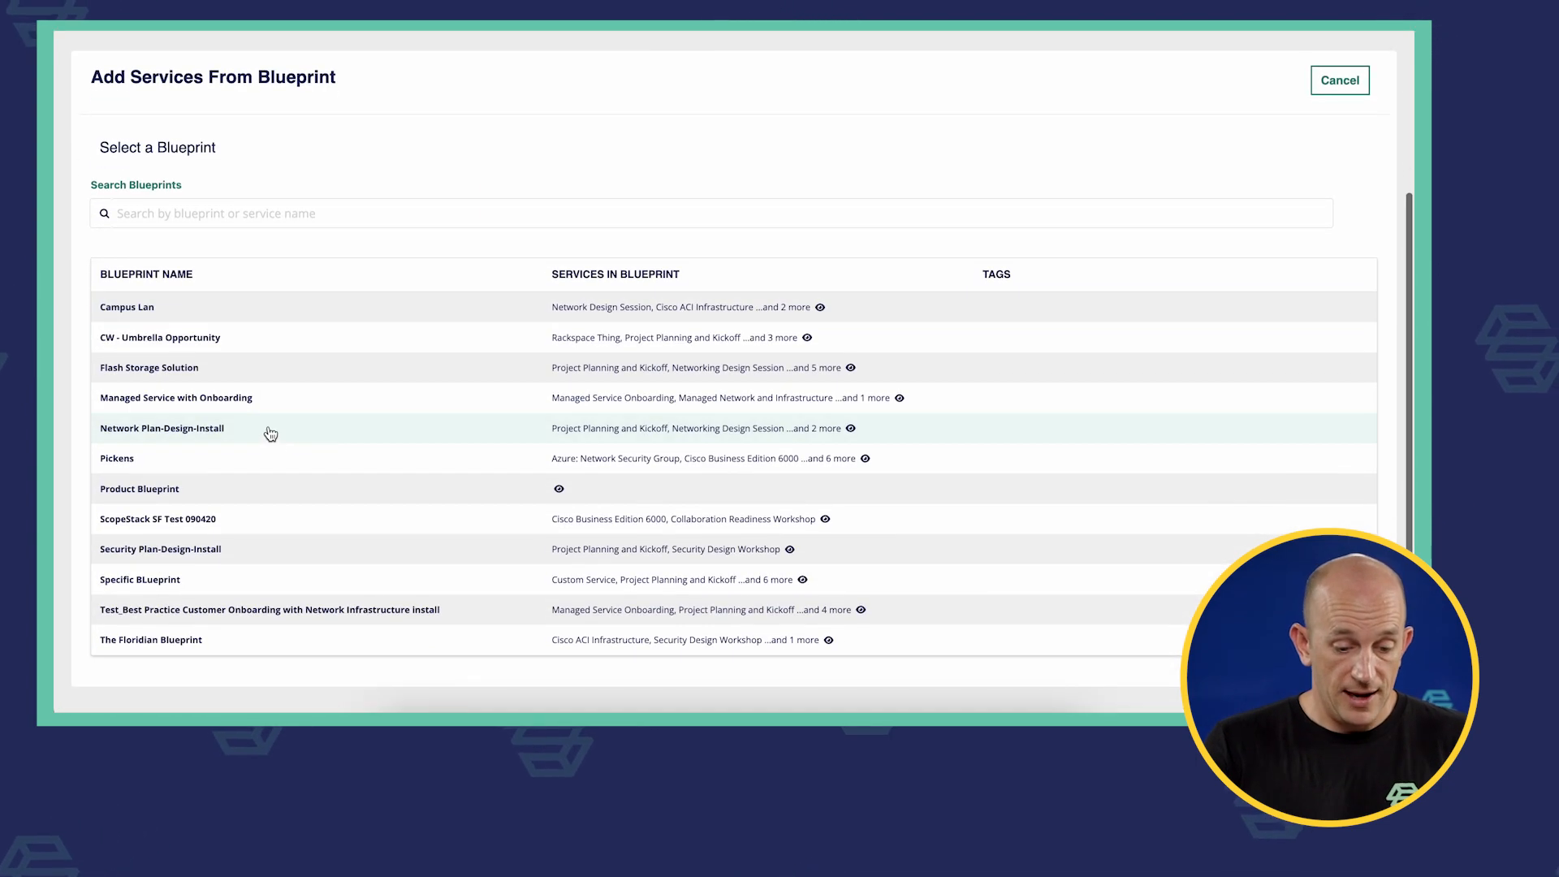
{"action": "left_click", "coordinate": [850, 430]}
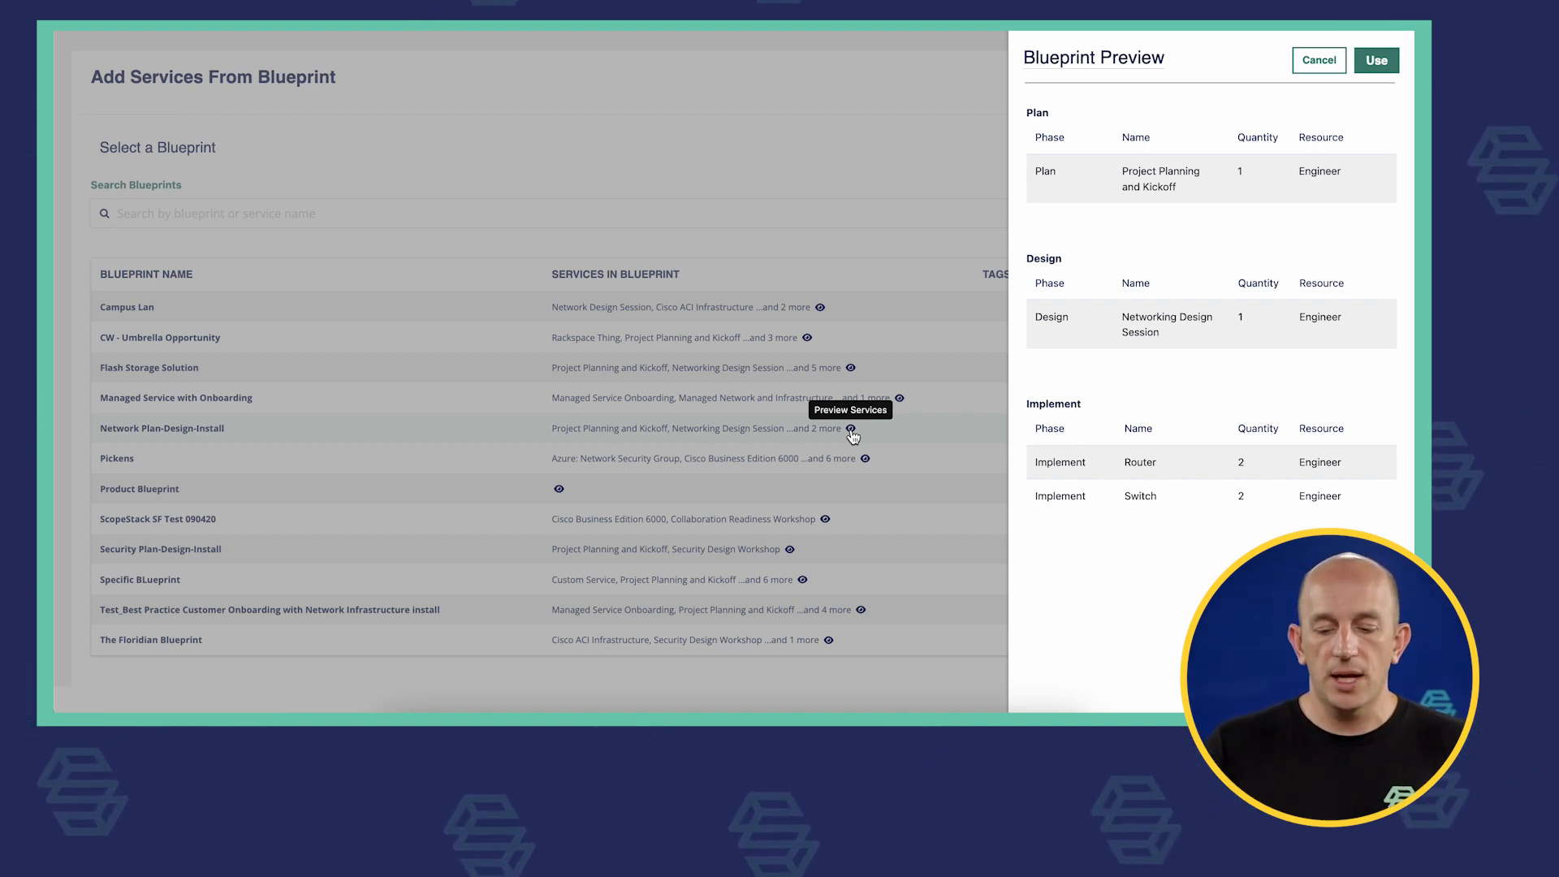
{"action": "left_click", "coordinate": [1319, 61]}
{"action": "scroll", "coordinate": [1052, 226], "scroll_direction": "up", "scroll_amount": 2}
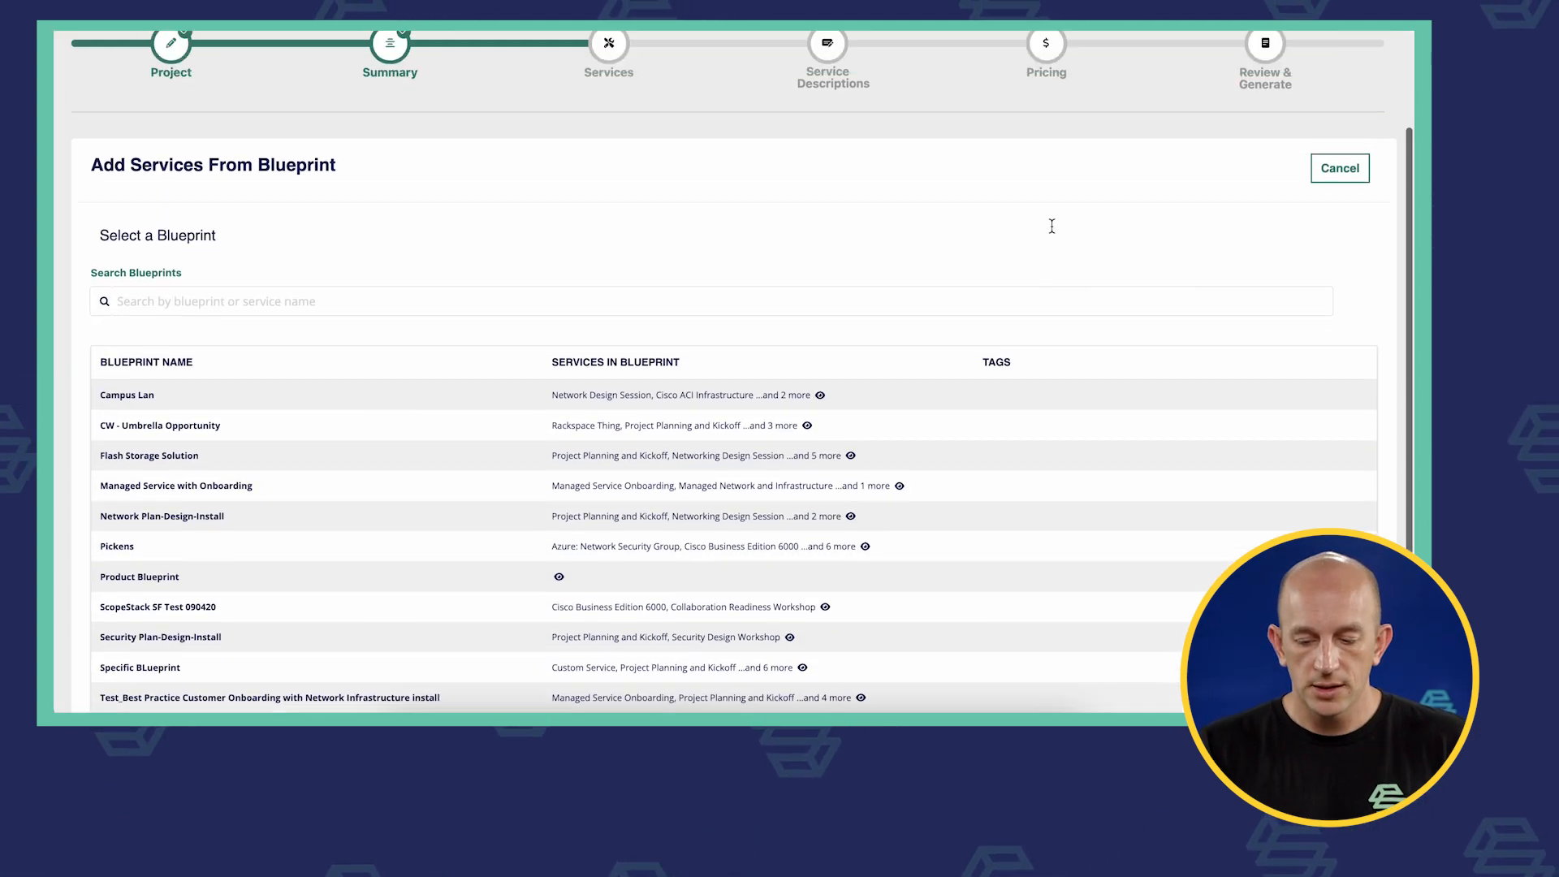
{"action": "scroll", "coordinate": [1052, 227], "scroll_direction": "down", "scroll_amount": 1}
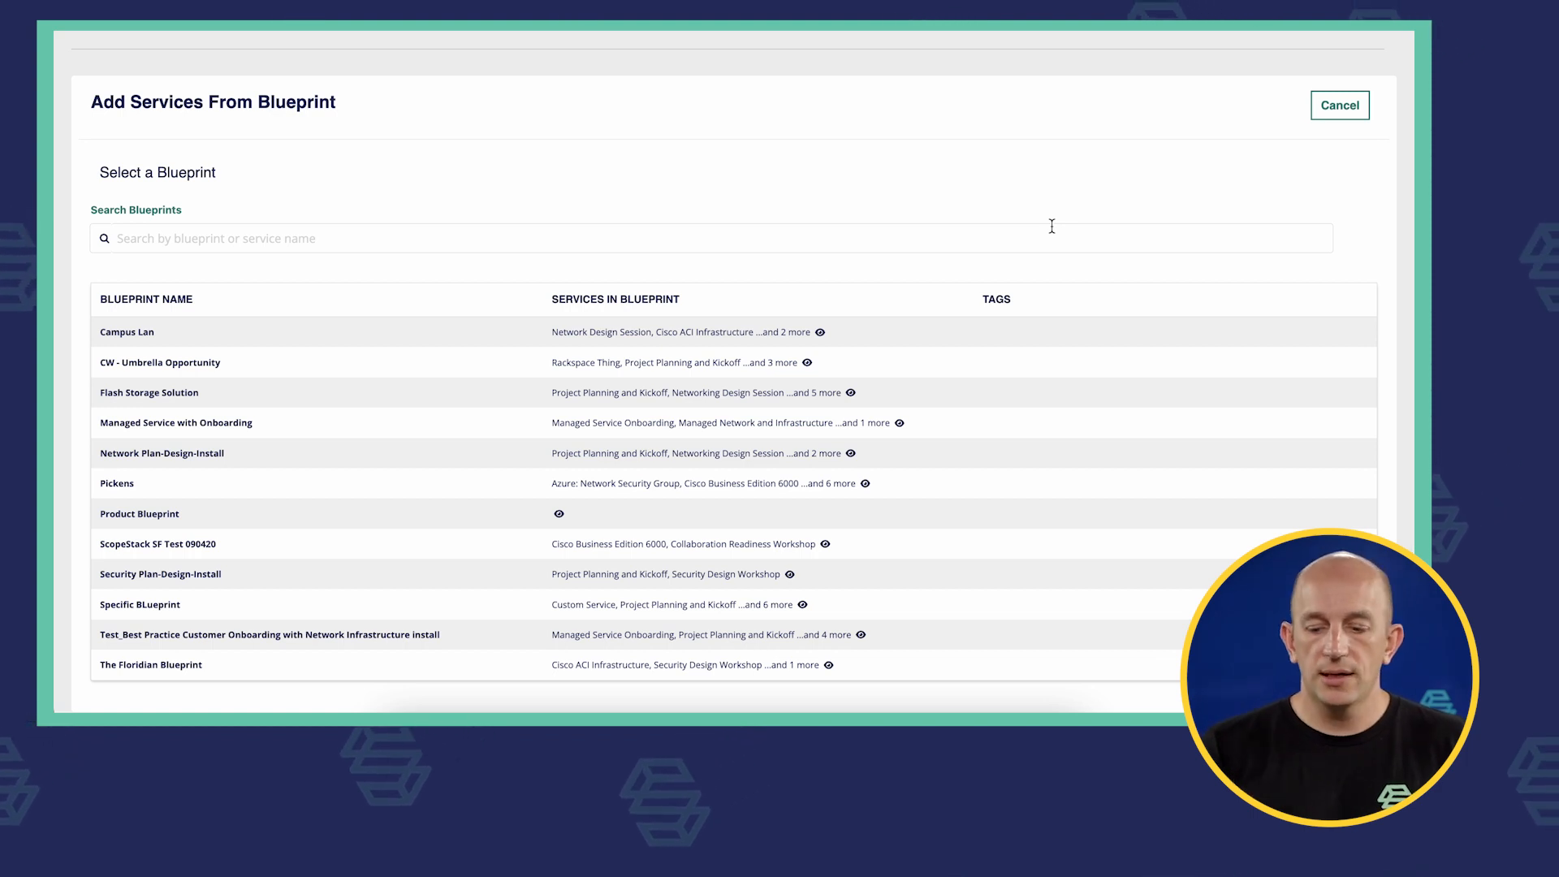
{"action": "scroll", "coordinate": [1052, 226], "scroll_direction": "down", "scroll_amount": 1}
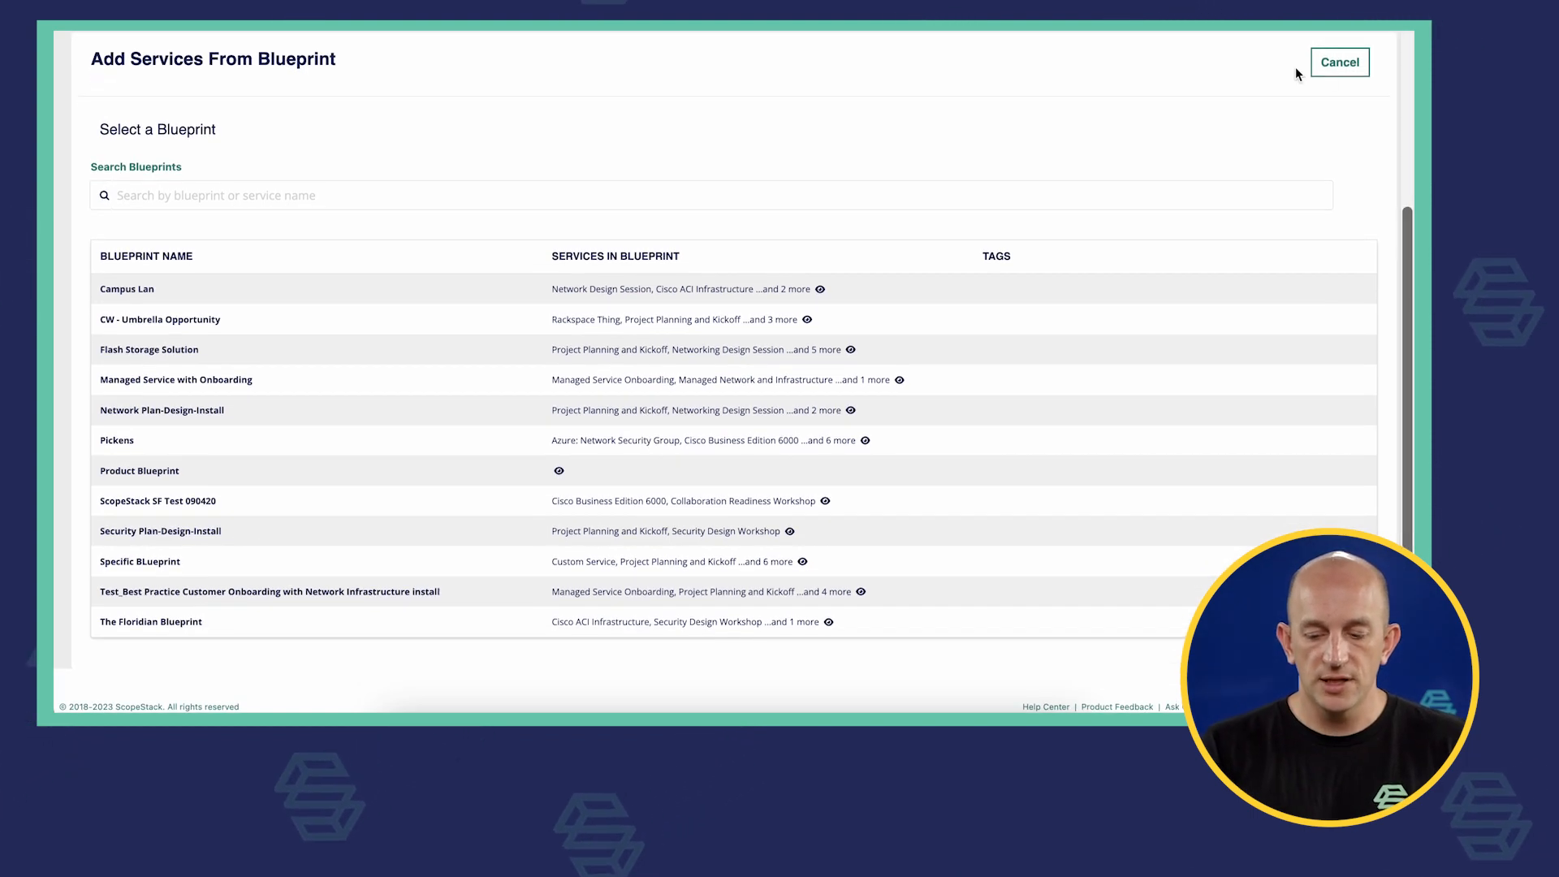
{"action": "left_click", "coordinate": [1342, 63]}
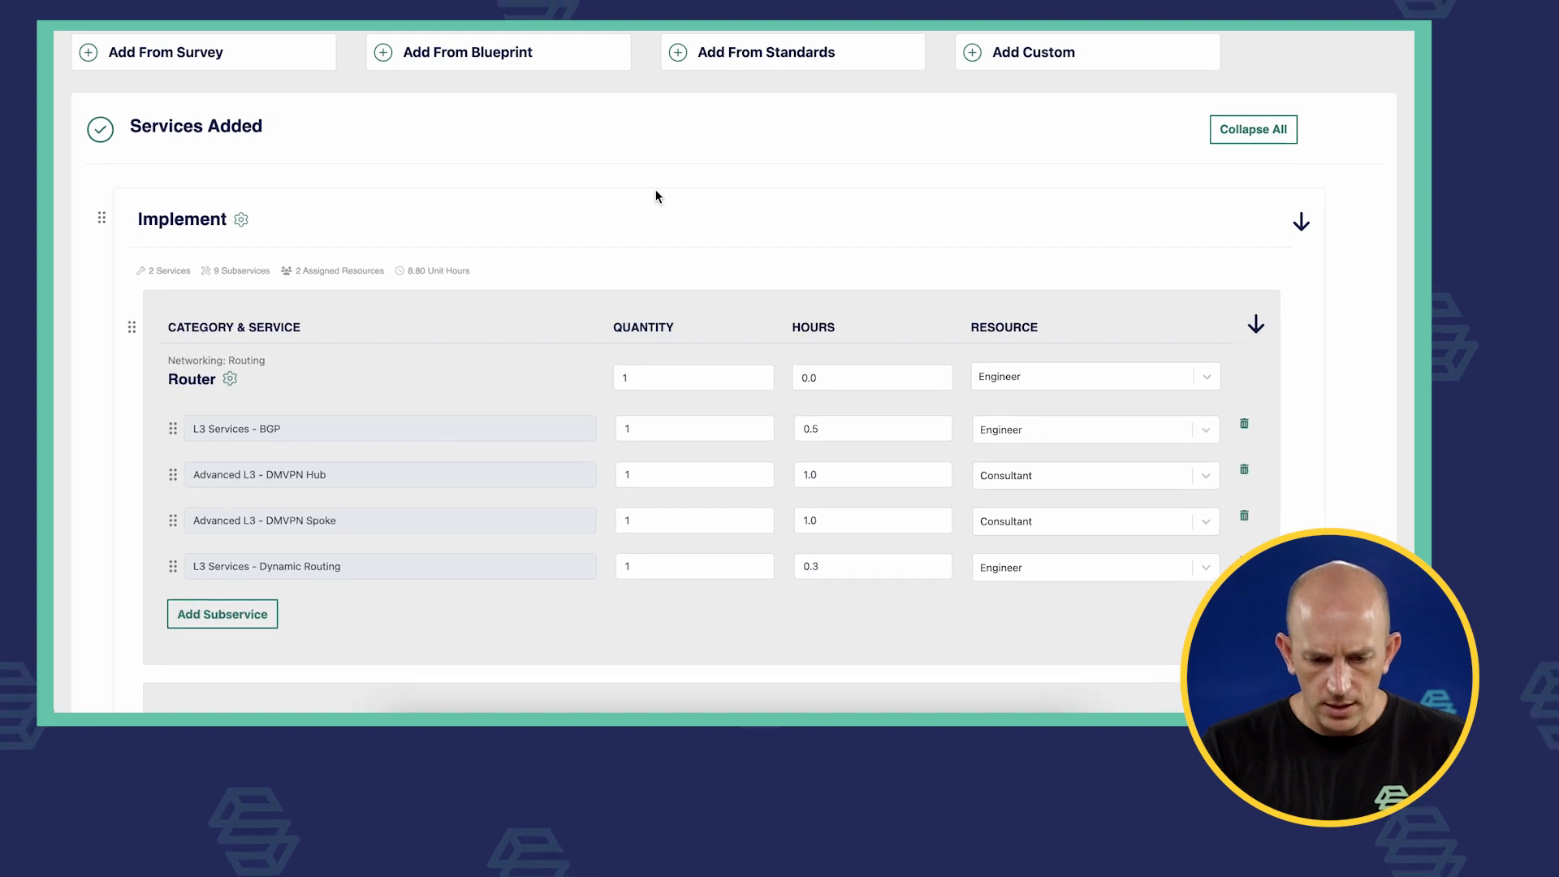
- Start adding services from standards and select the Imported Active Directory Server Installation and the Azure: Network Security Group standards
{"action": "scroll", "coordinate": [655, 189], "scroll_direction": "up", "scroll_amount": 2}
{"action": "left_click", "coordinate": [757, 165]}
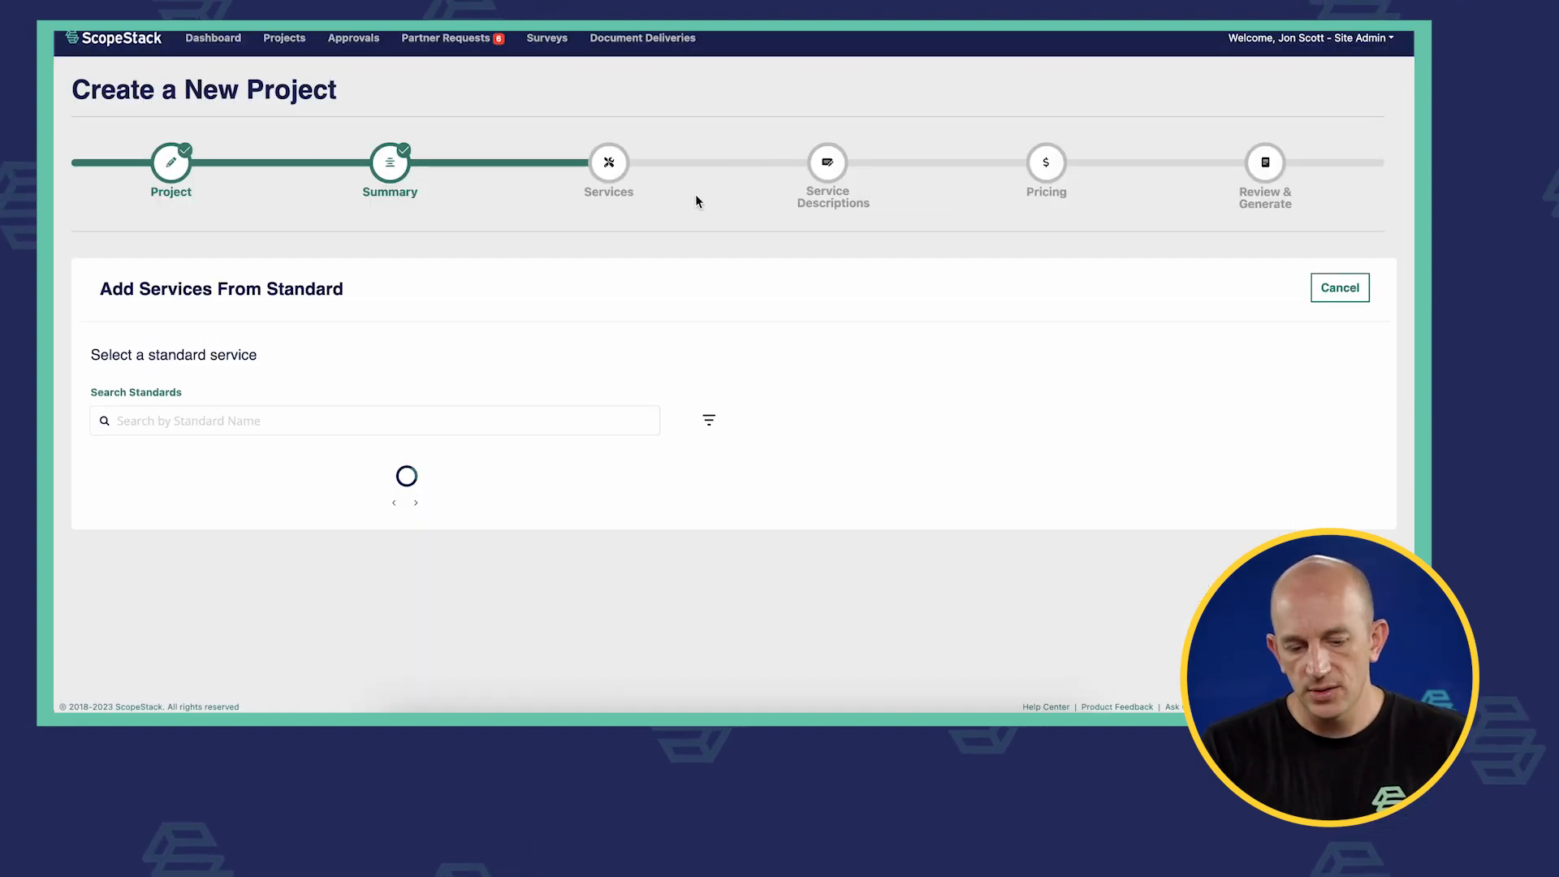
{"action": "scroll", "coordinate": [696, 201], "scroll_direction": "down", "scroll_amount": 2}
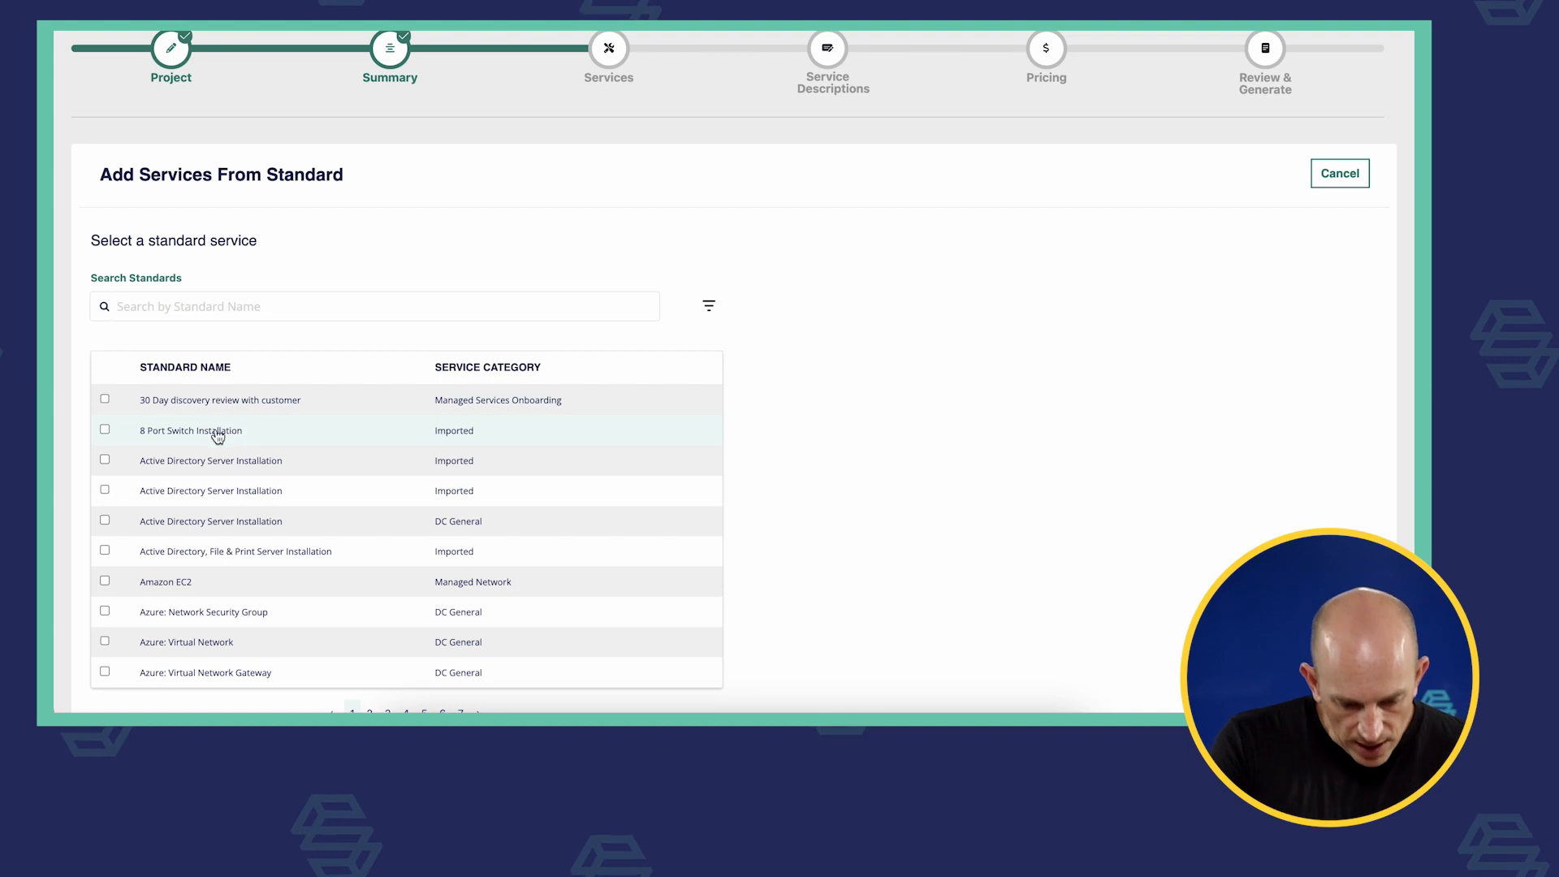
{"action": "left_click", "coordinate": [104, 460]}
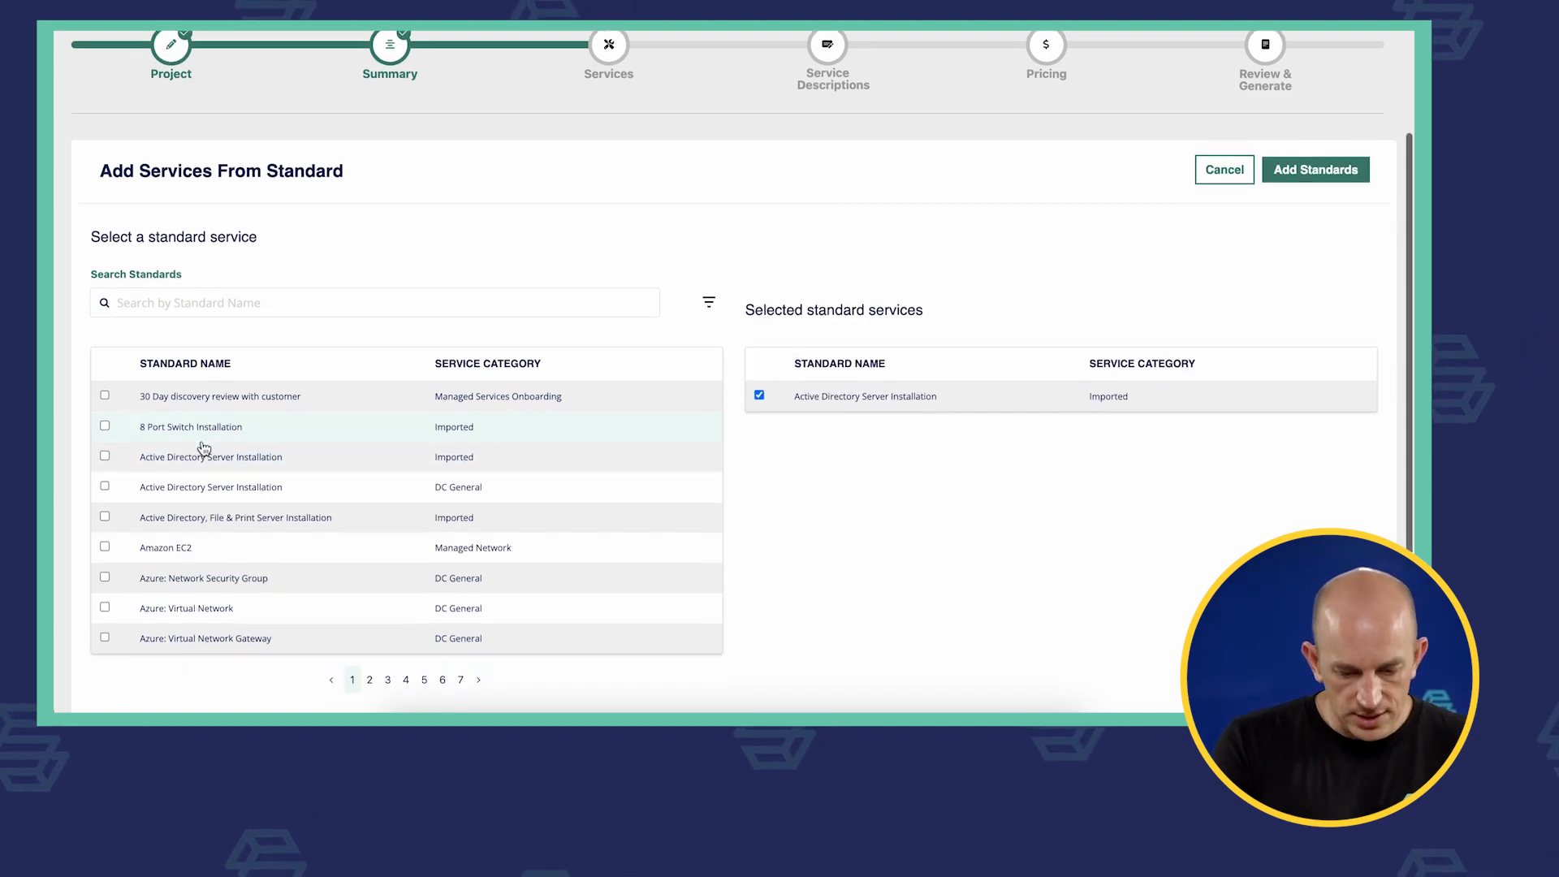
{"action": "scroll", "coordinate": [203, 448], "scroll_direction": "down", "scroll_amount": 1}
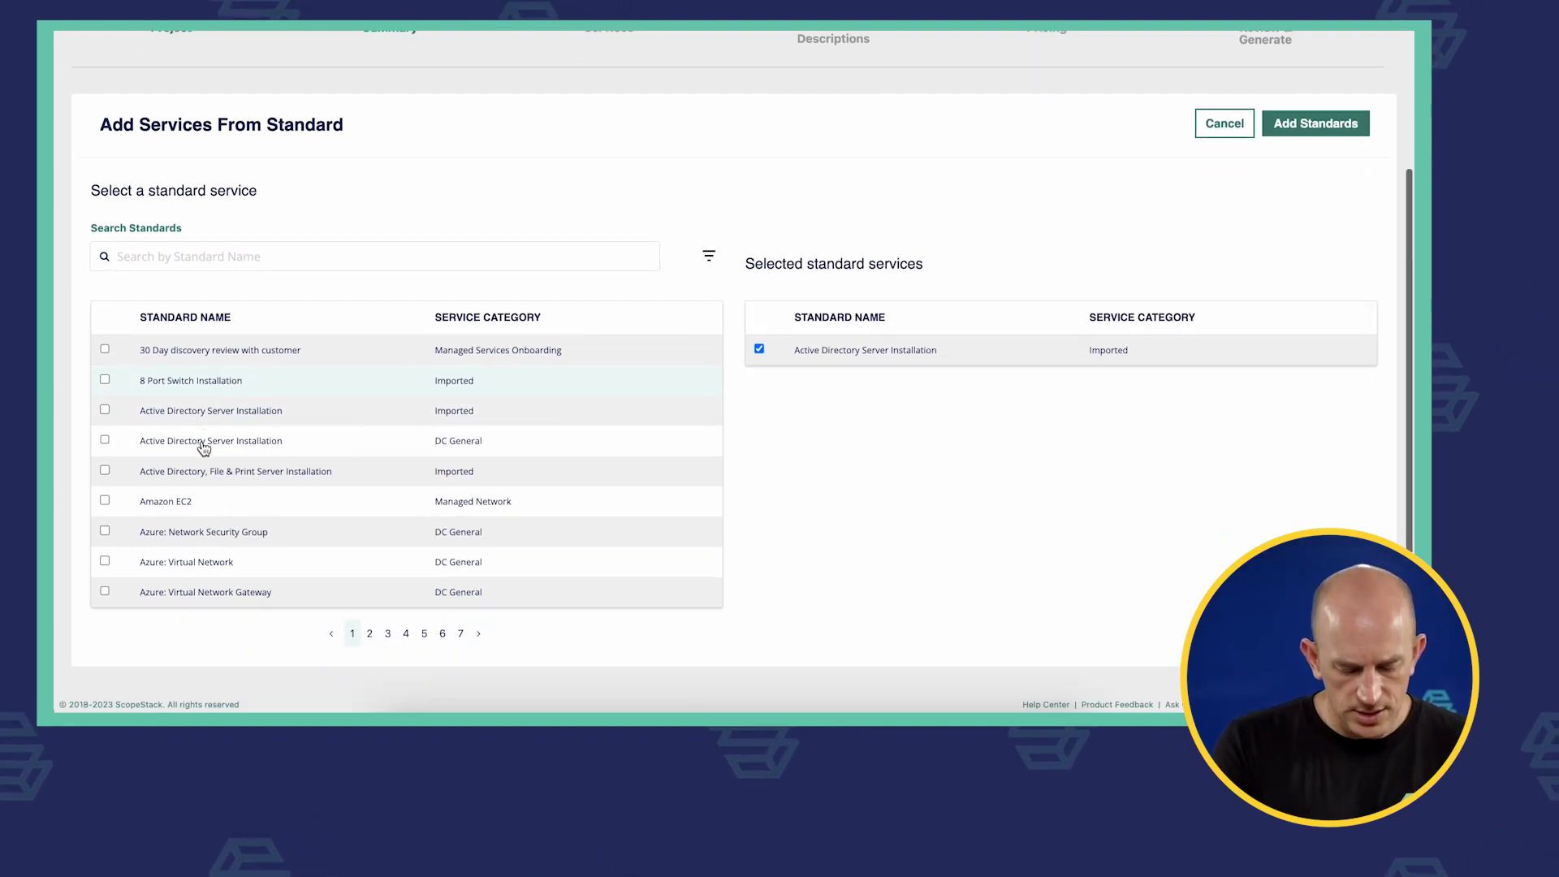
{"action": "left_click", "coordinate": [104, 534]}
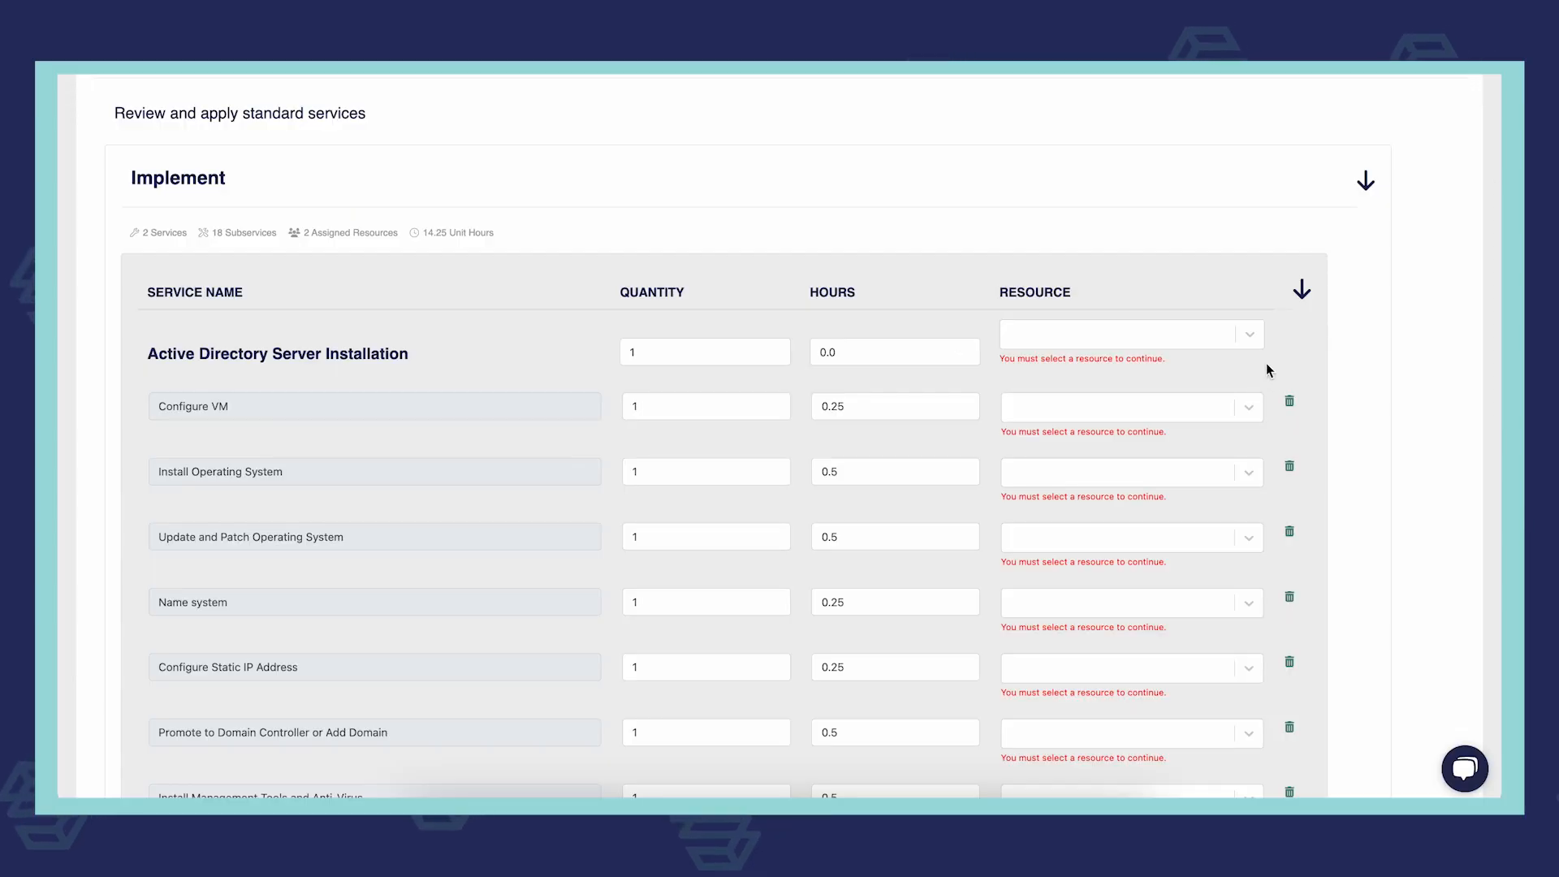
- Assign Engineer as the resource for Active Directory Server Installation and apply the reviewed standard services to the project
{"action": "left_click", "coordinate": [1249, 341]}
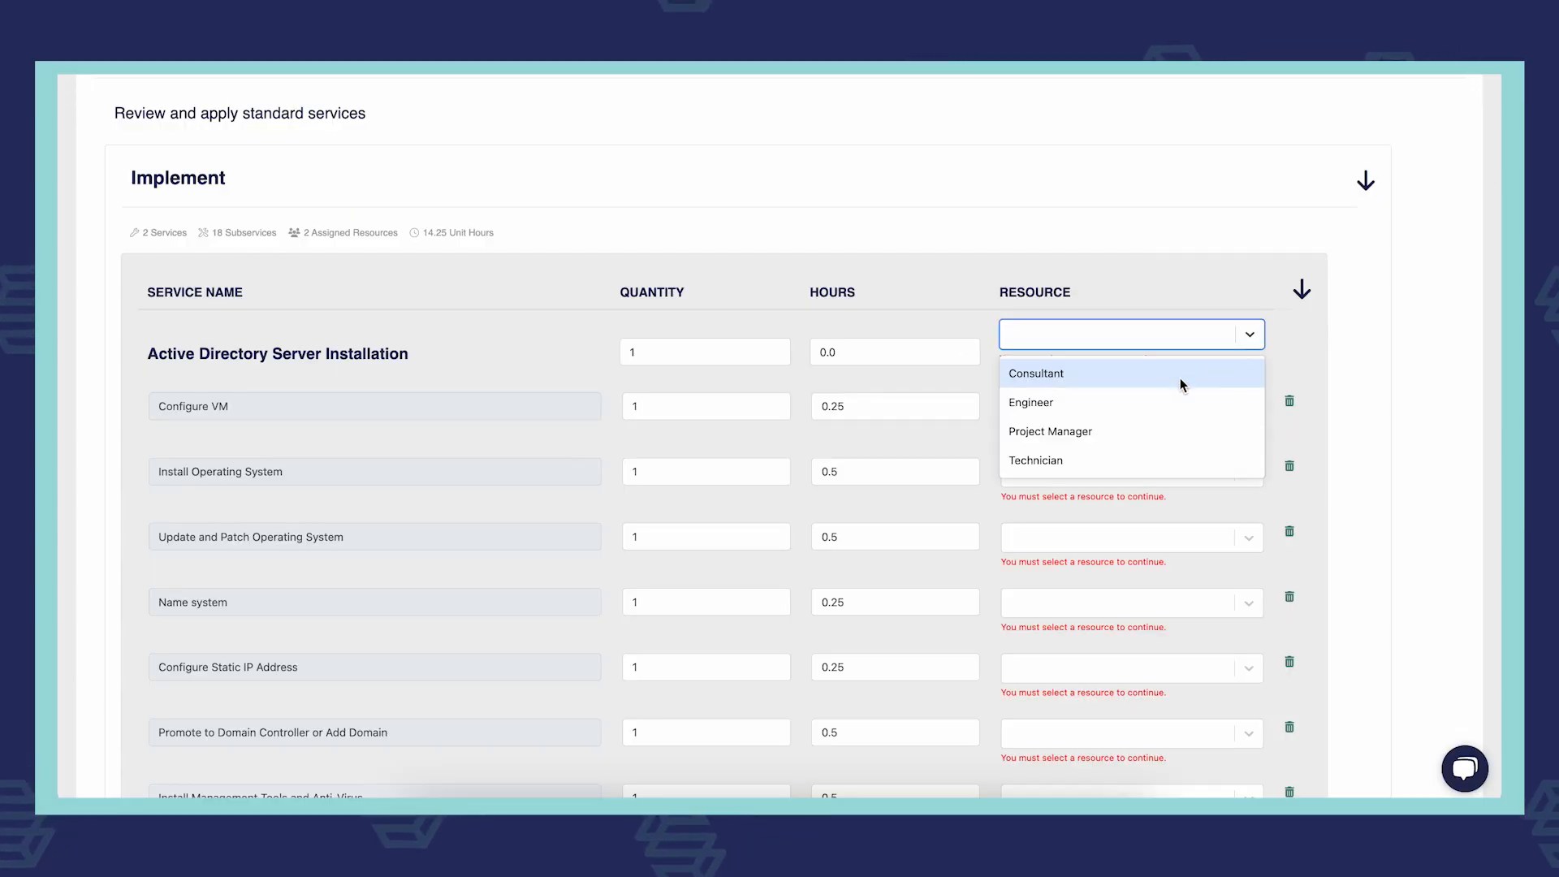
{"action": "left_click", "coordinate": [1138, 401]}
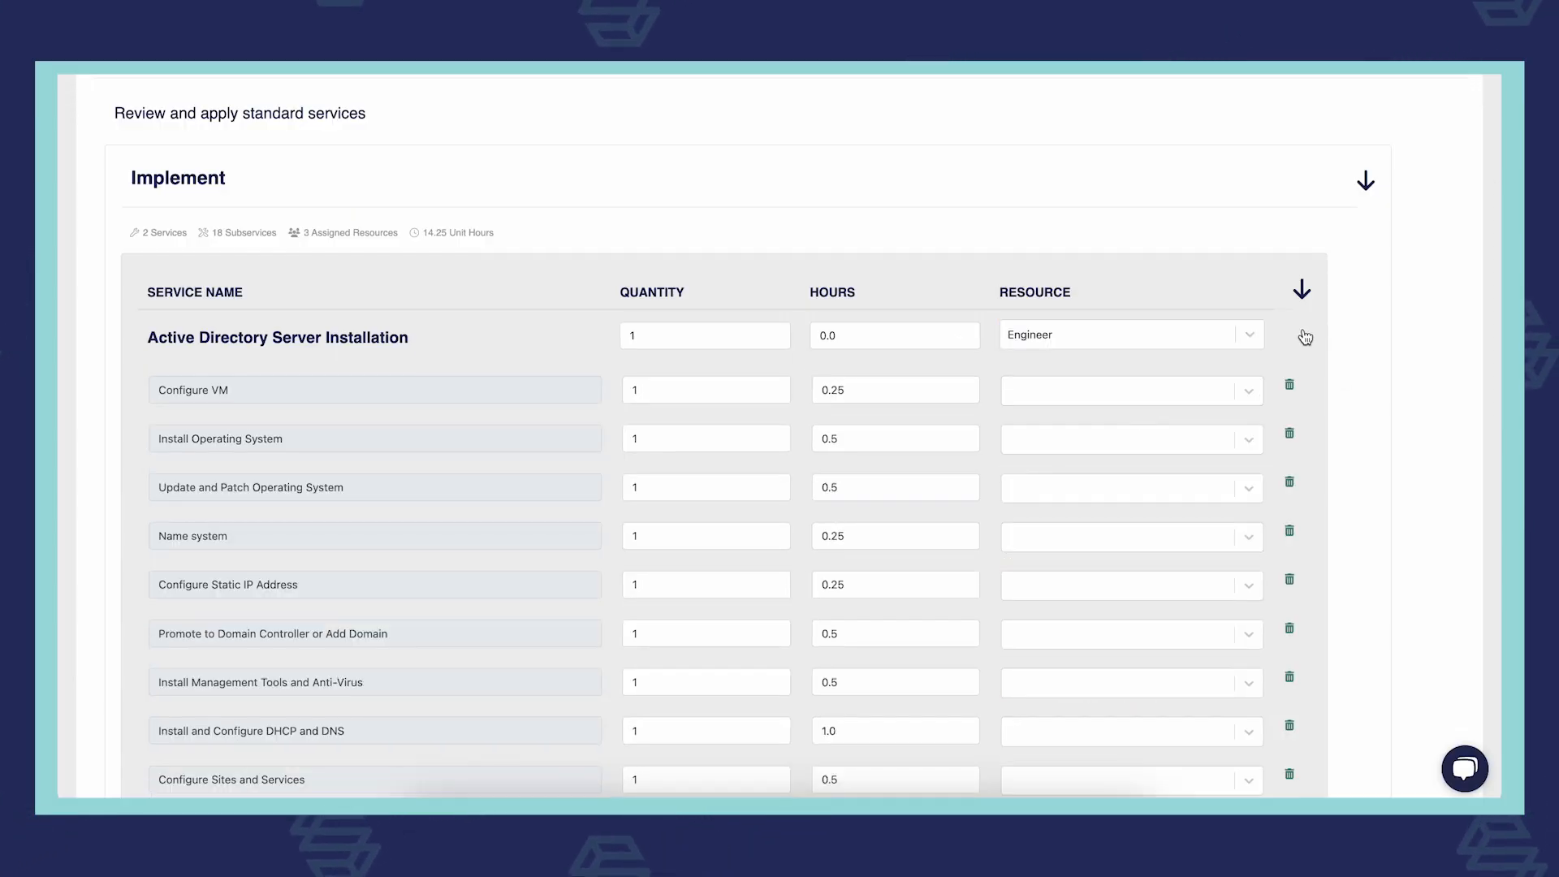
{"action": "scroll", "coordinate": [1304, 329], "scroll_direction": "down", "scroll_amount": 8}
{"action": "scroll", "coordinate": [1303, 329], "scroll_direction": "down", "scroll_amount": 3}
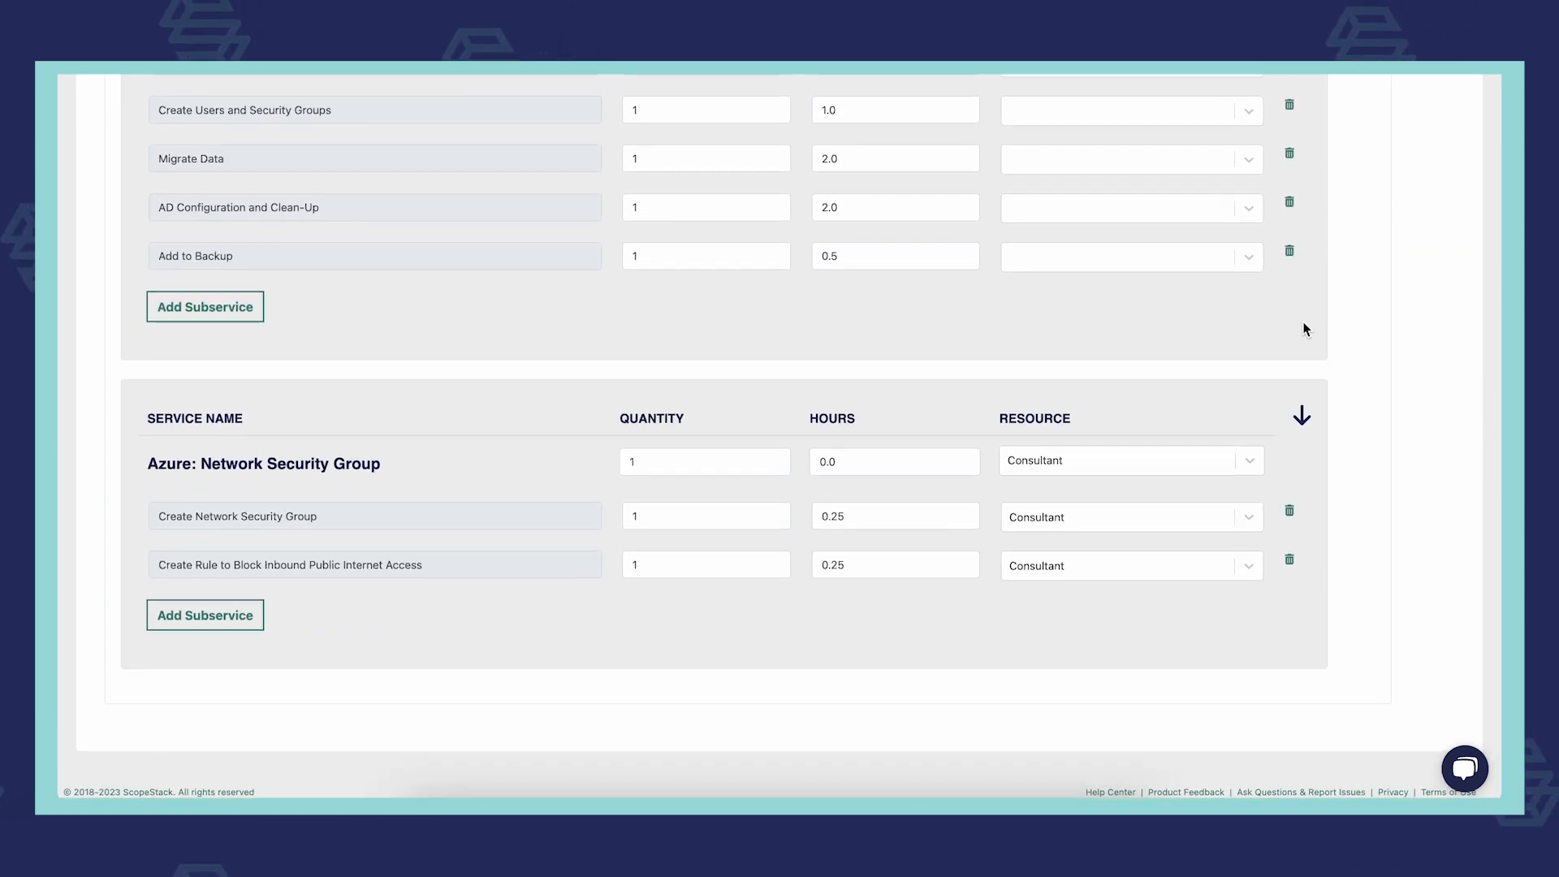
{"action": "scroll", "coordinate": [1304, 329], "scroll_direction": "up", "scroll_amount": 15}
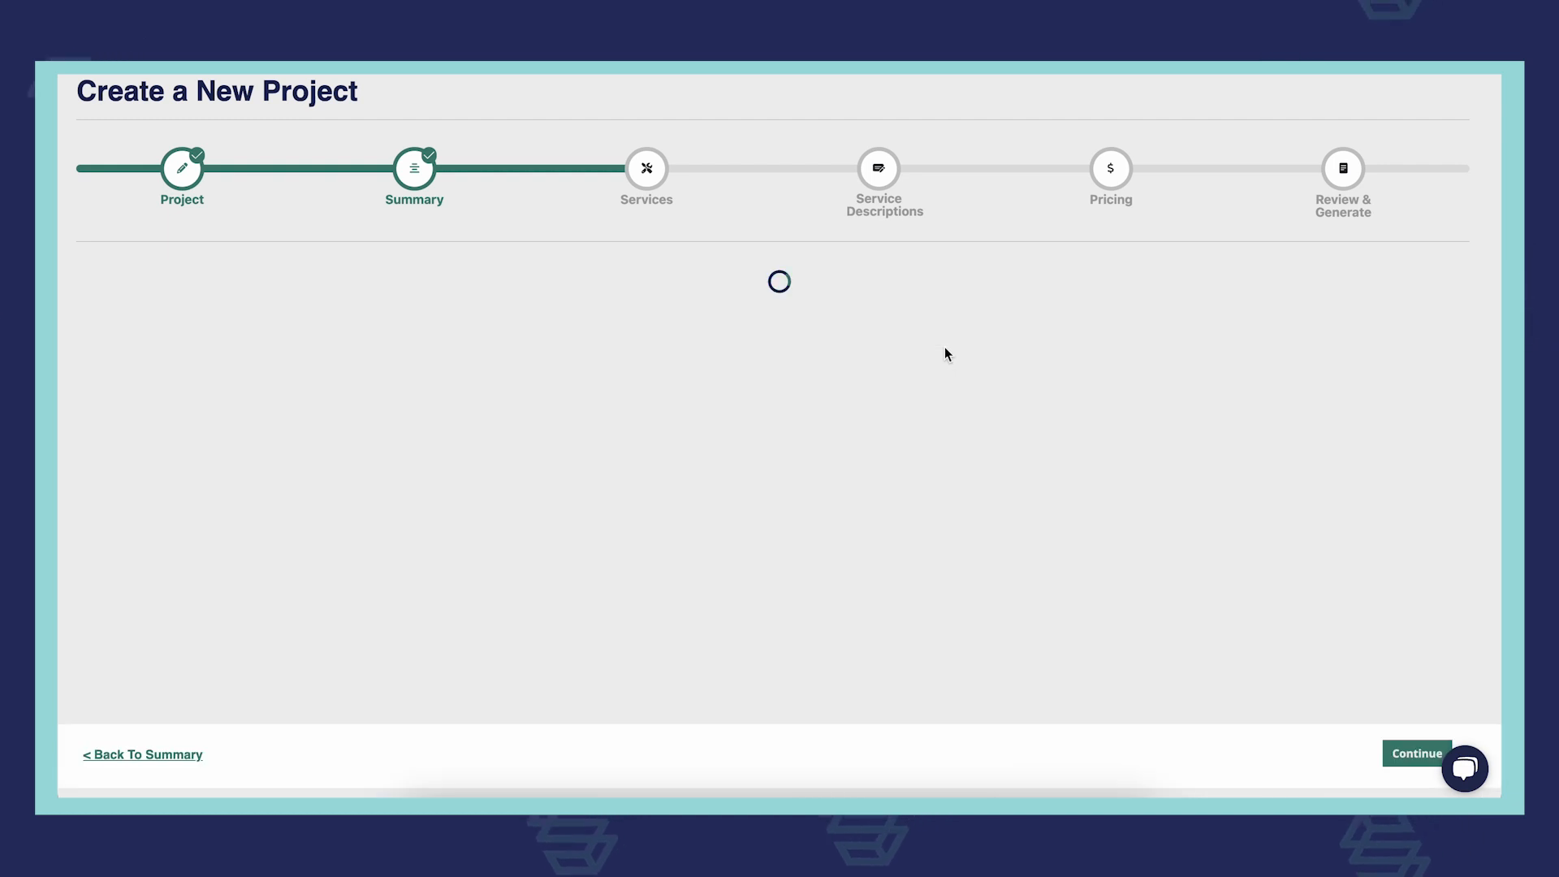
- Reorder the Router subservices so that Advanced L3 - DMVPN Spoke sits above Advanced L3 - DMVPN Hub
{"action": "scroll", "coordinate": [945, 348], "scroll_direction": "down", "scroll_amount": 2}
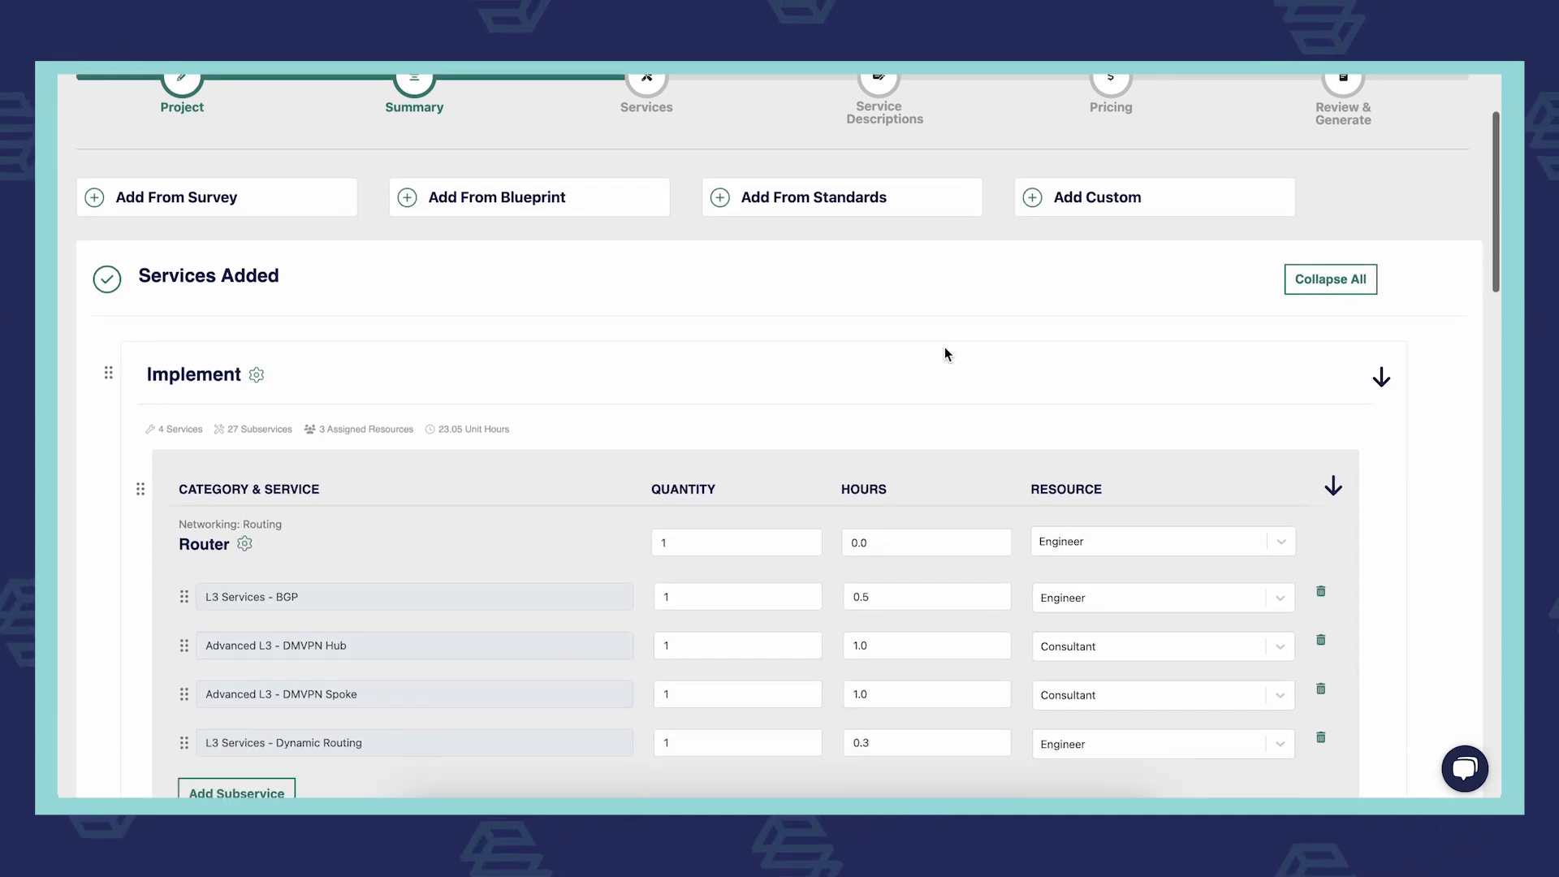
{"action": "scroll", "coordinate": [944, 348], "scroll_direction": "down", "scroll_amount": 4}
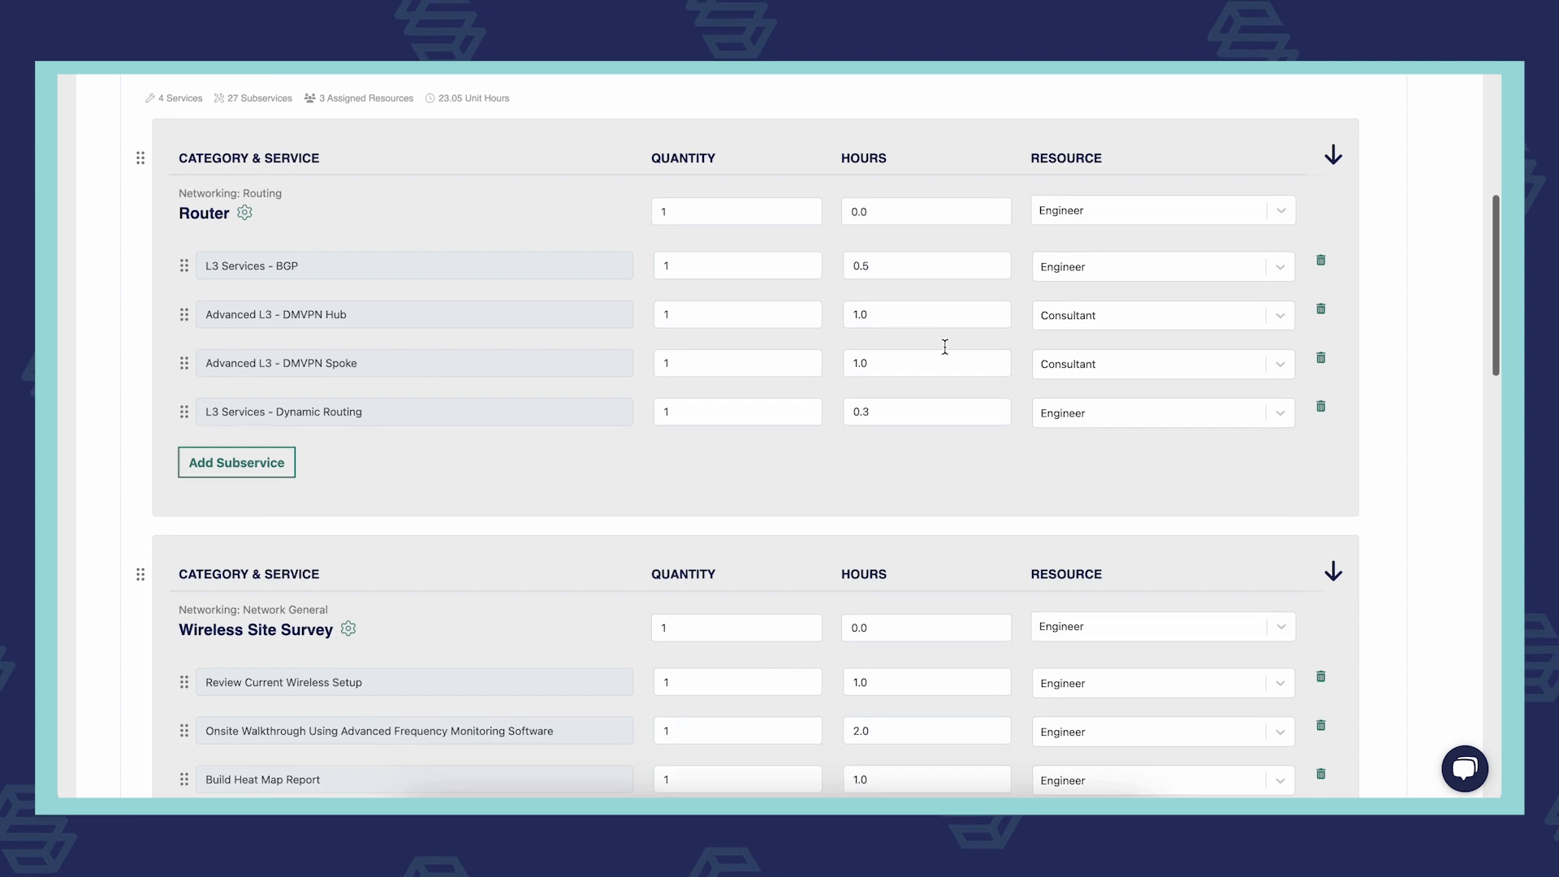
{"action": "scroll", "coordinate": [376, 324], "scroll_direction": "down", "scroll_amount": 15}
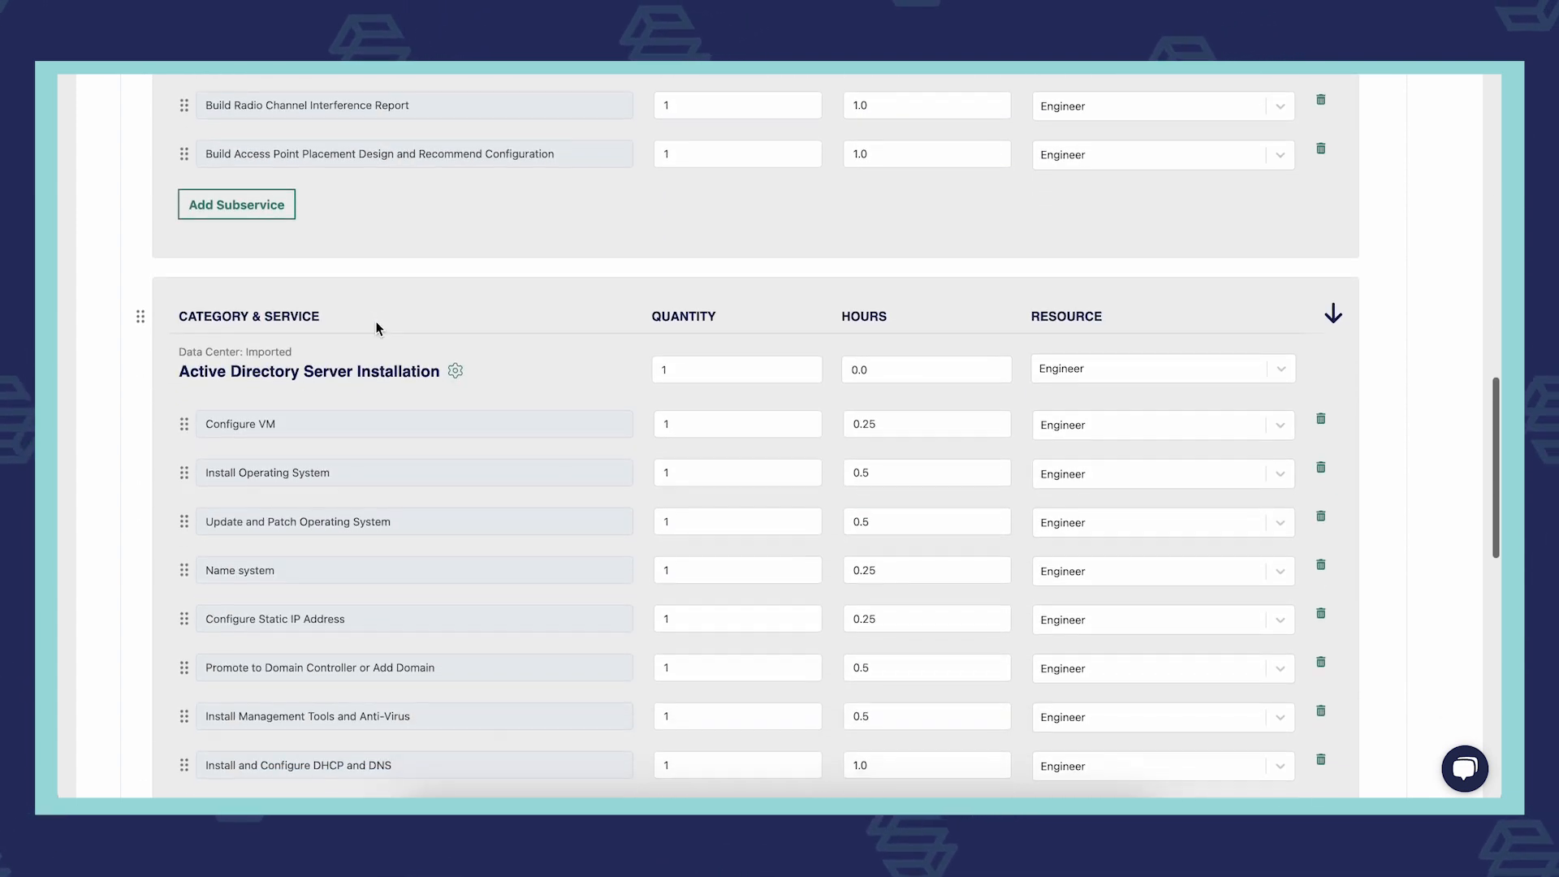
{"action": "scroll", "coordinate": [375, 319], "scroll_direction": "down", "scroll_amount": 3}
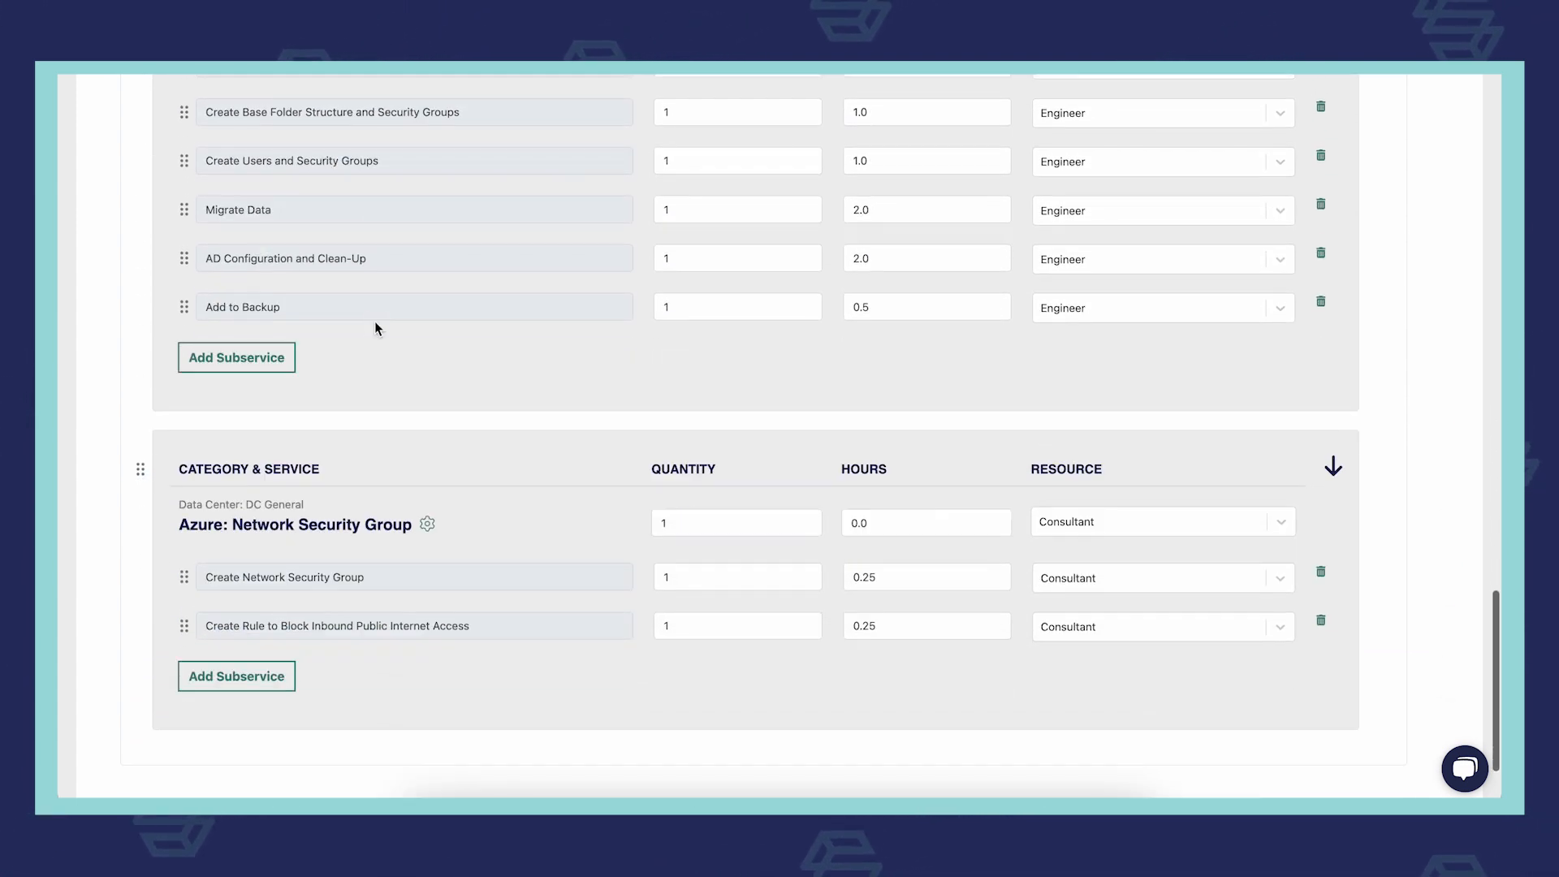
{"action": "scroll", "coordinate": [374, 320], "scroll_direction": "up", "scroll_amount": 20}
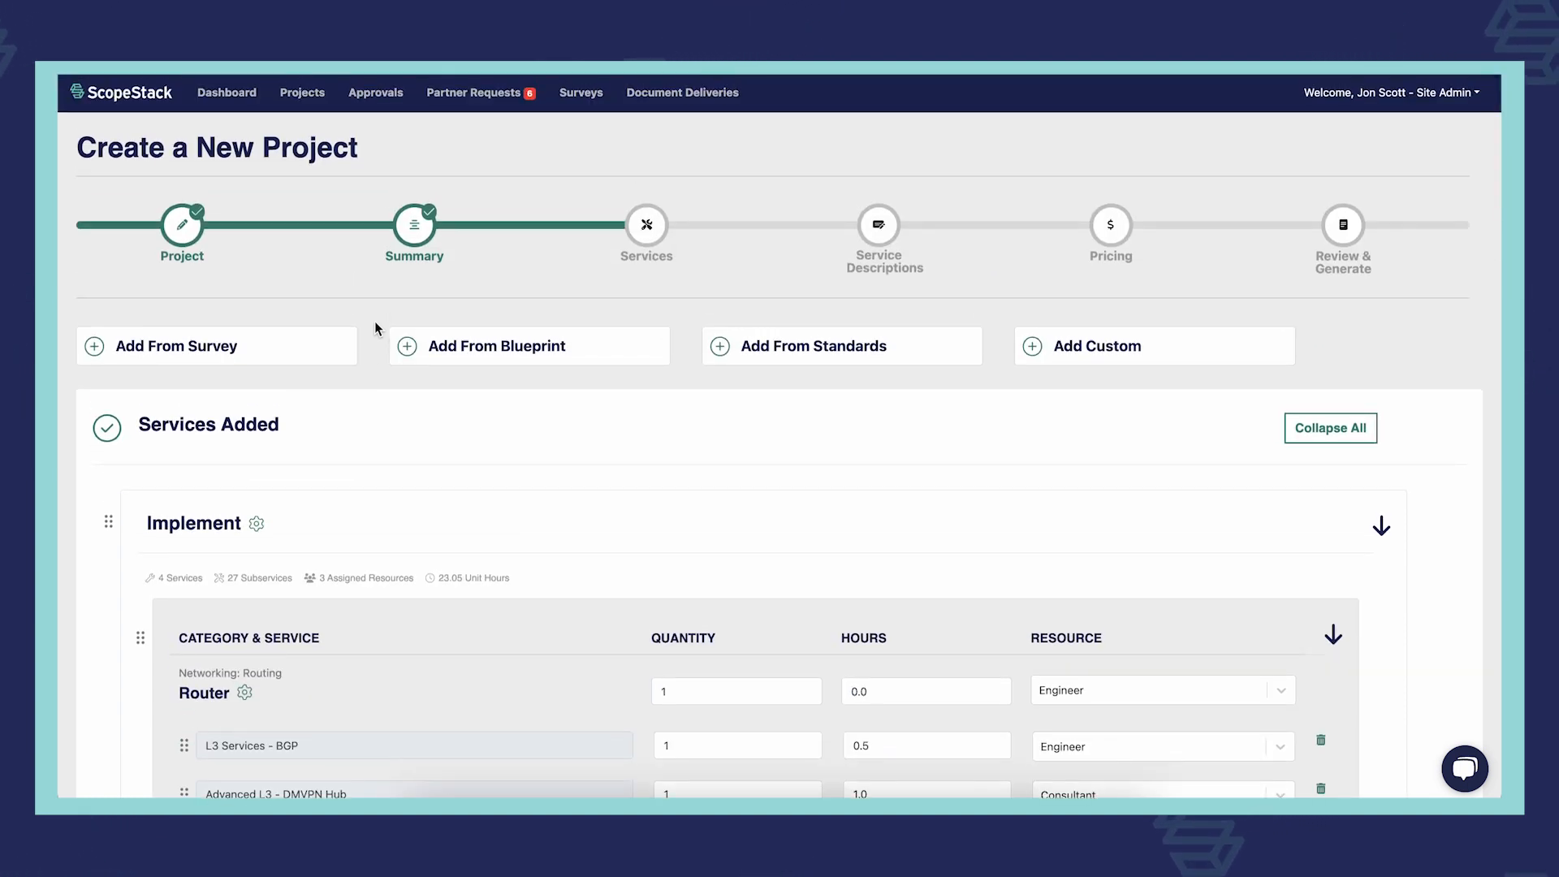
{"action": "scroll", "coordinate": [375, 324], "scroll_direction": "down", "scroll_amount": 5}
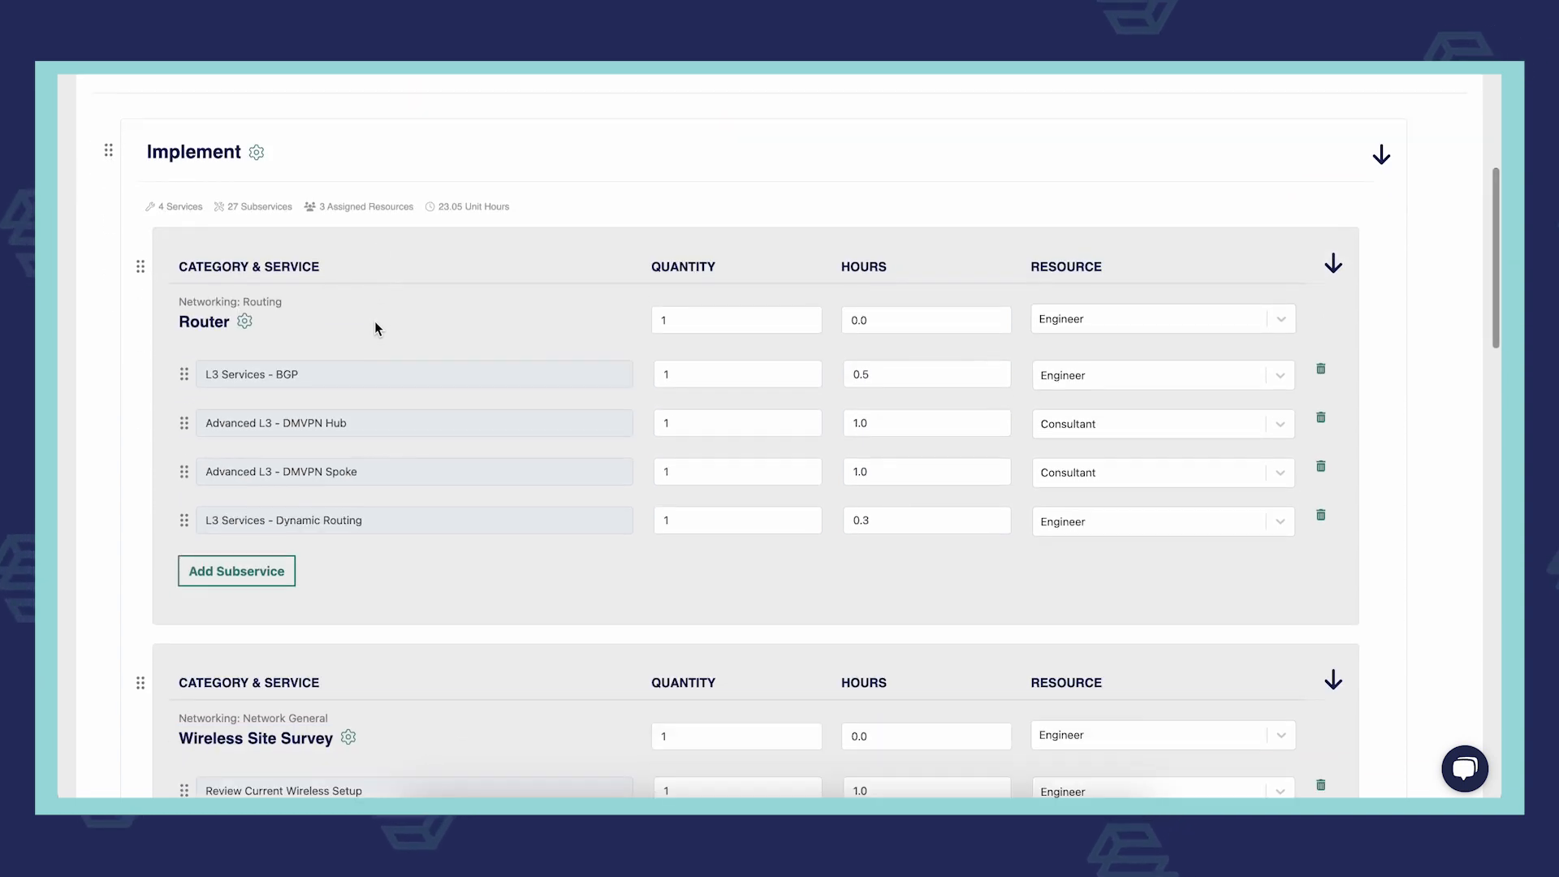
{"action": "left_click_drag", "start_coordinate": [186, 483], "coordinate": [118, 422]}
{"action": "scroll", "coordinate": [244, 462], "scroll_direction": "down", "scroll_amount": 2}
{"action": "scroll", "coordinate": [245, 462], "scroll_direction": "down", "scroll_amount": 2}
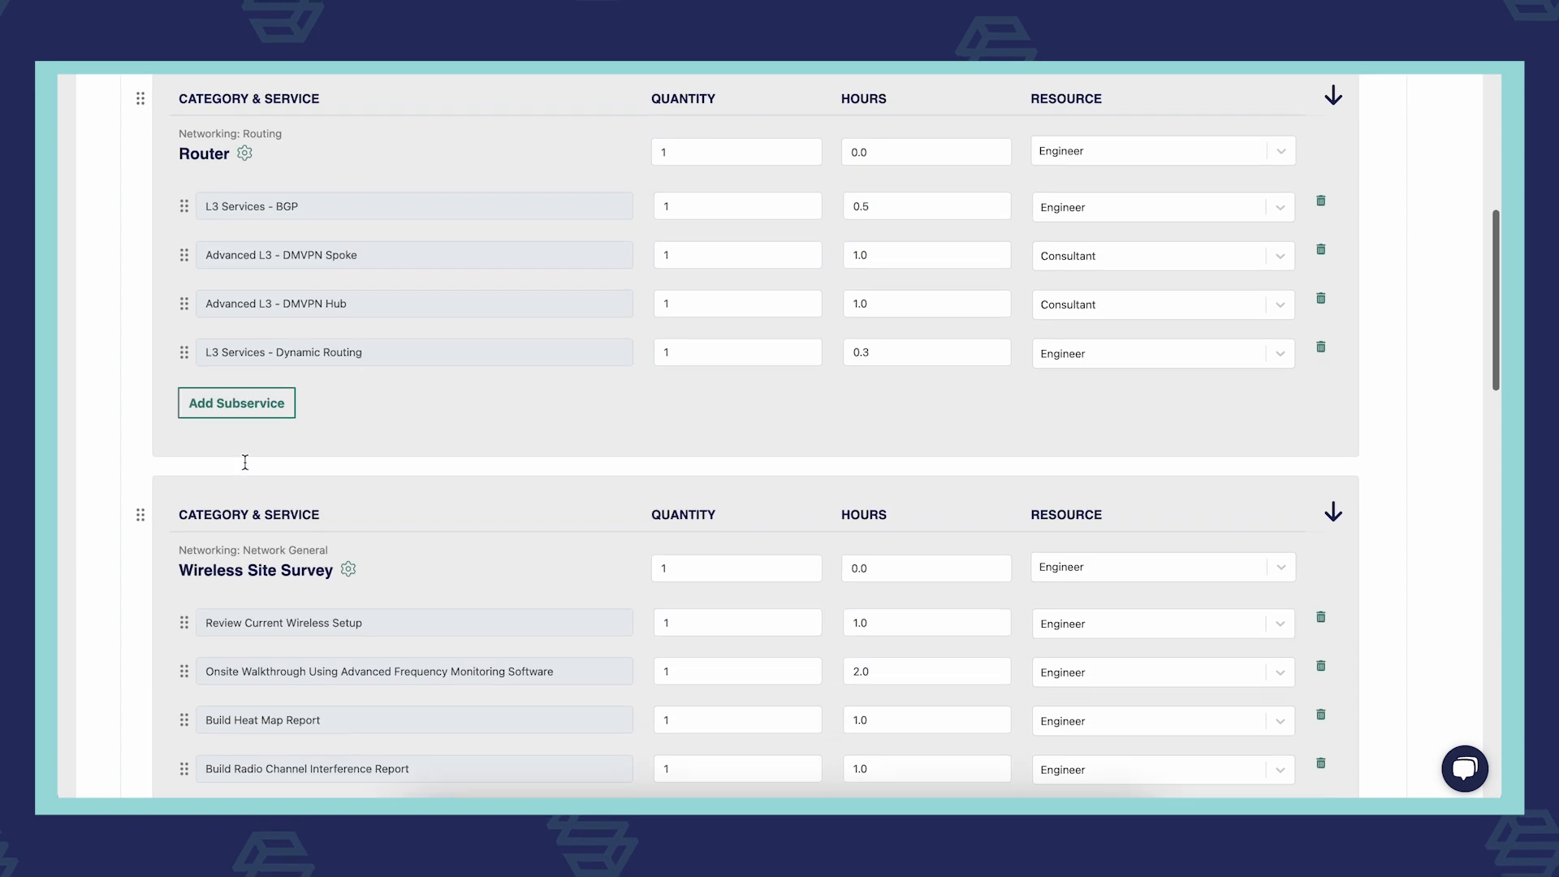
- Collapse the services in the Implement phase and move Active Directory Server Installation above Router
{"action": "scroll", "coordinate": [213, 373], "scroll_direction": "up", "scroll_amount": 4}
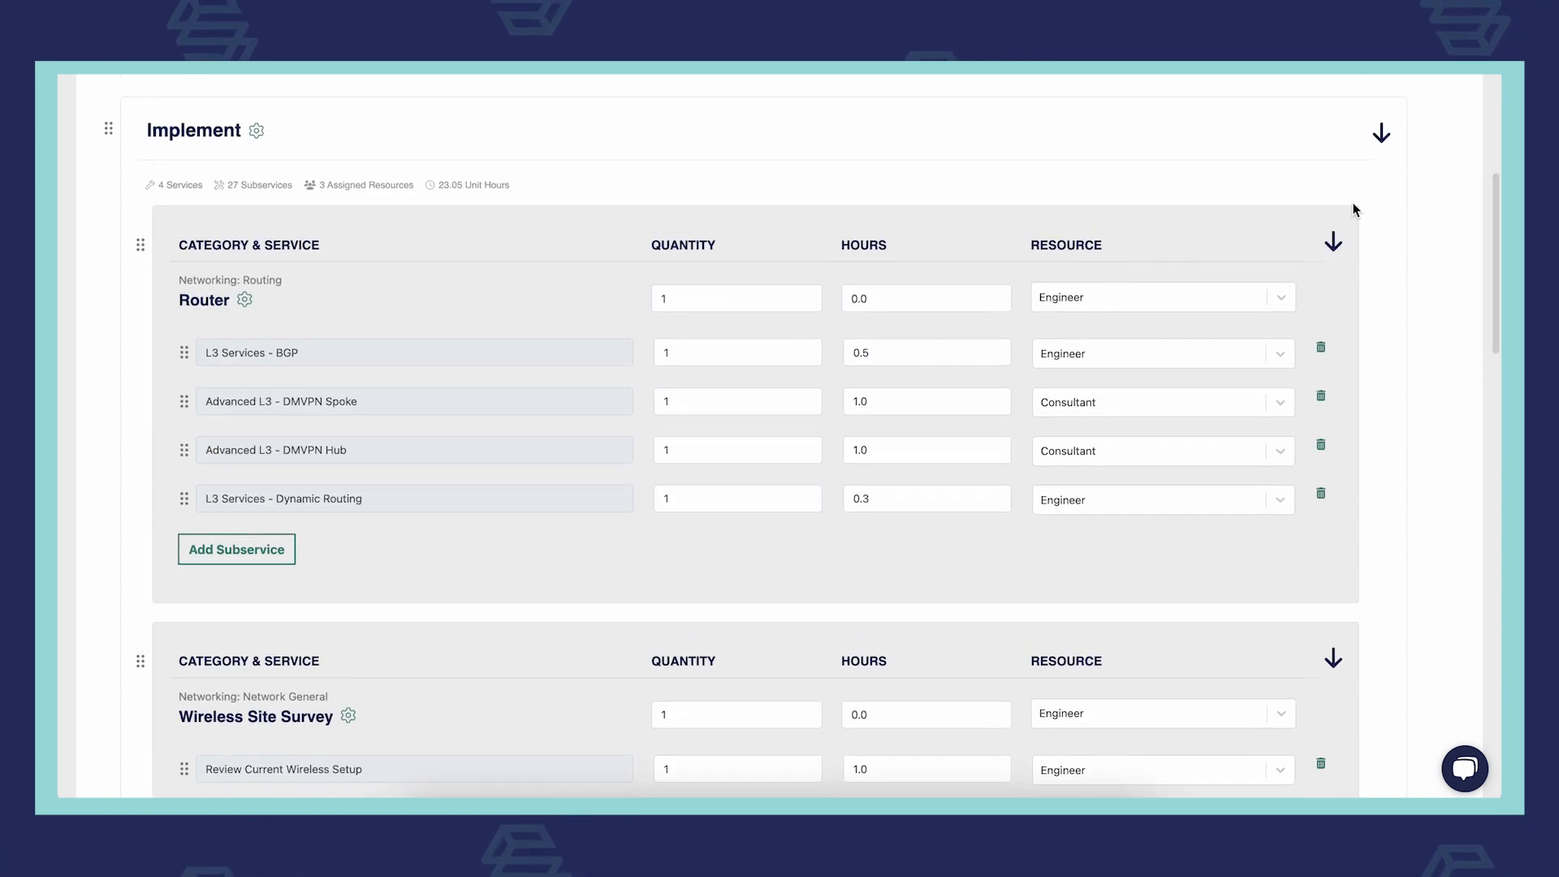
{"action": "left_click", "coordinate": [1334, 244]}
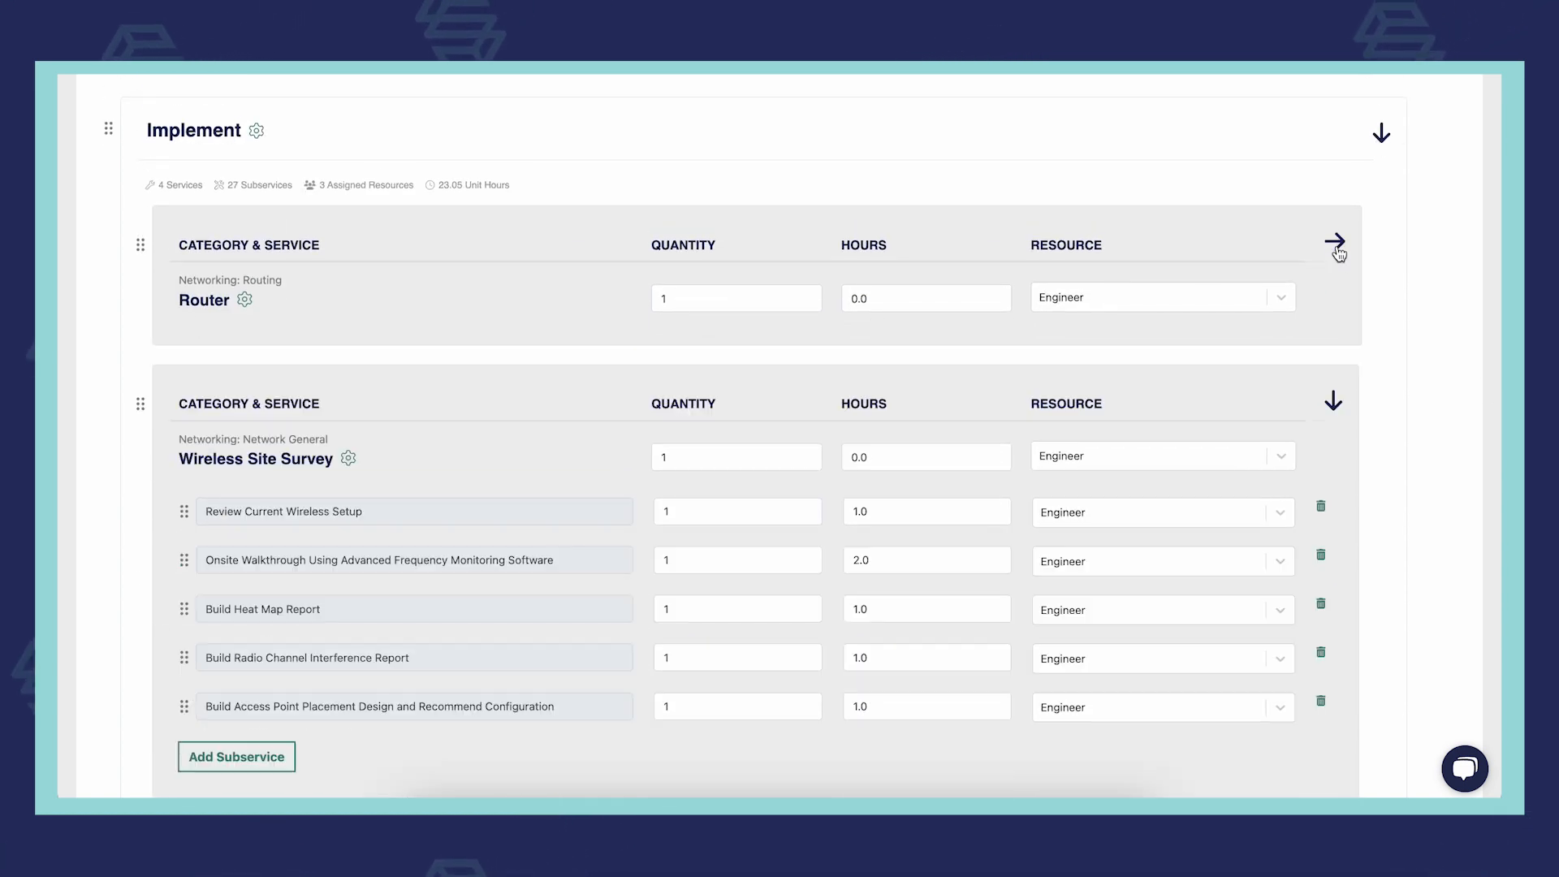
{"action": "left_click", "coordinate": [1334, 402]}
{"action": "left_click", "coordinate": [1334, 561]}
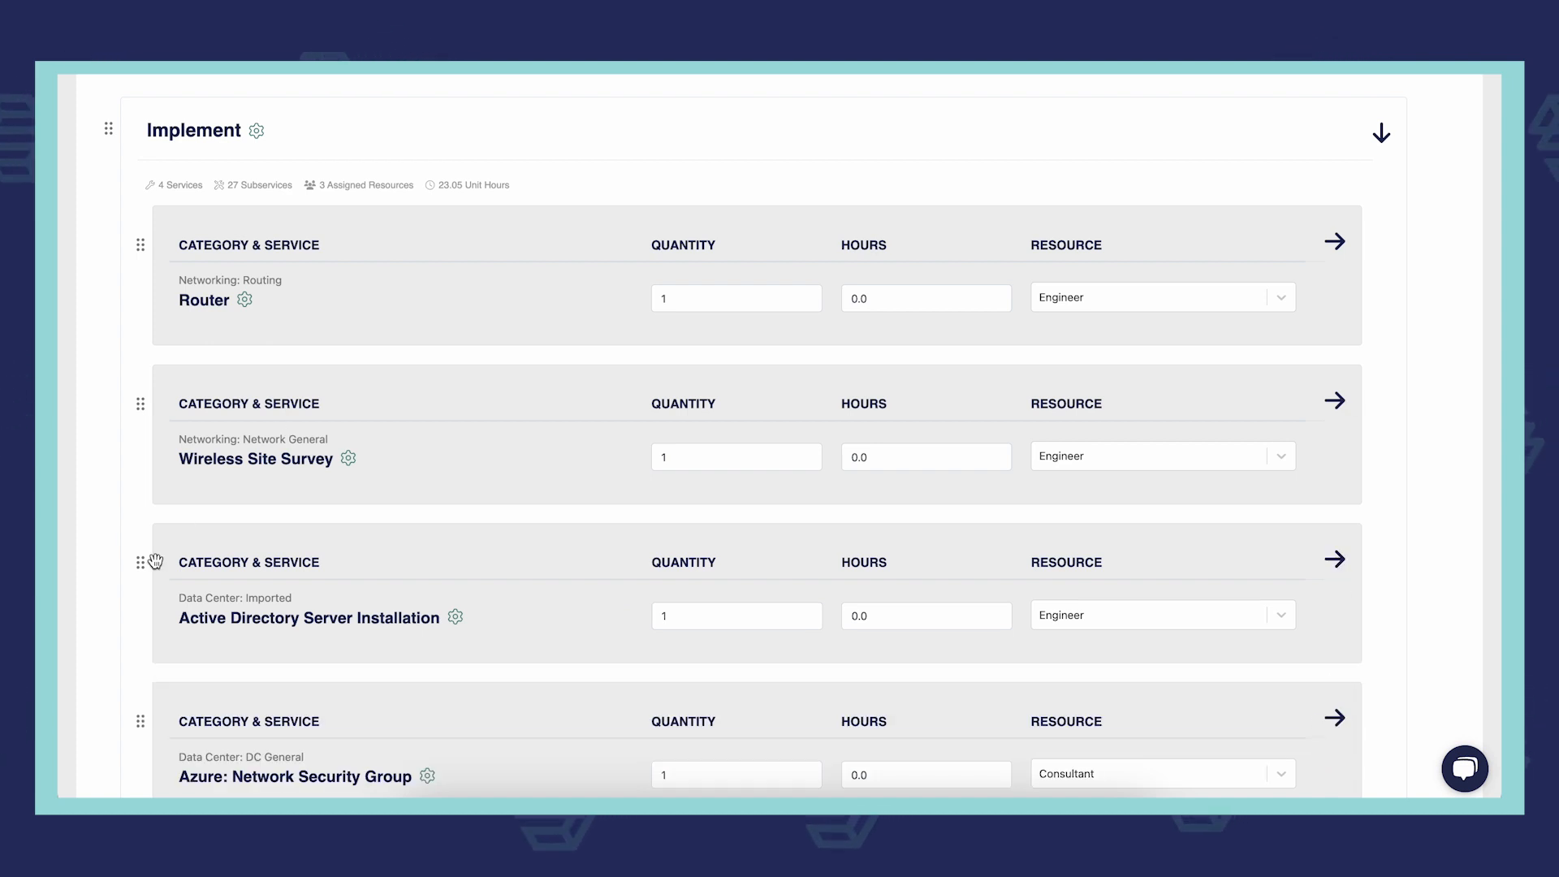
{"action": "left_click_drag", "start_coordinate": [144, 572], "coordinate": [140, 243]}
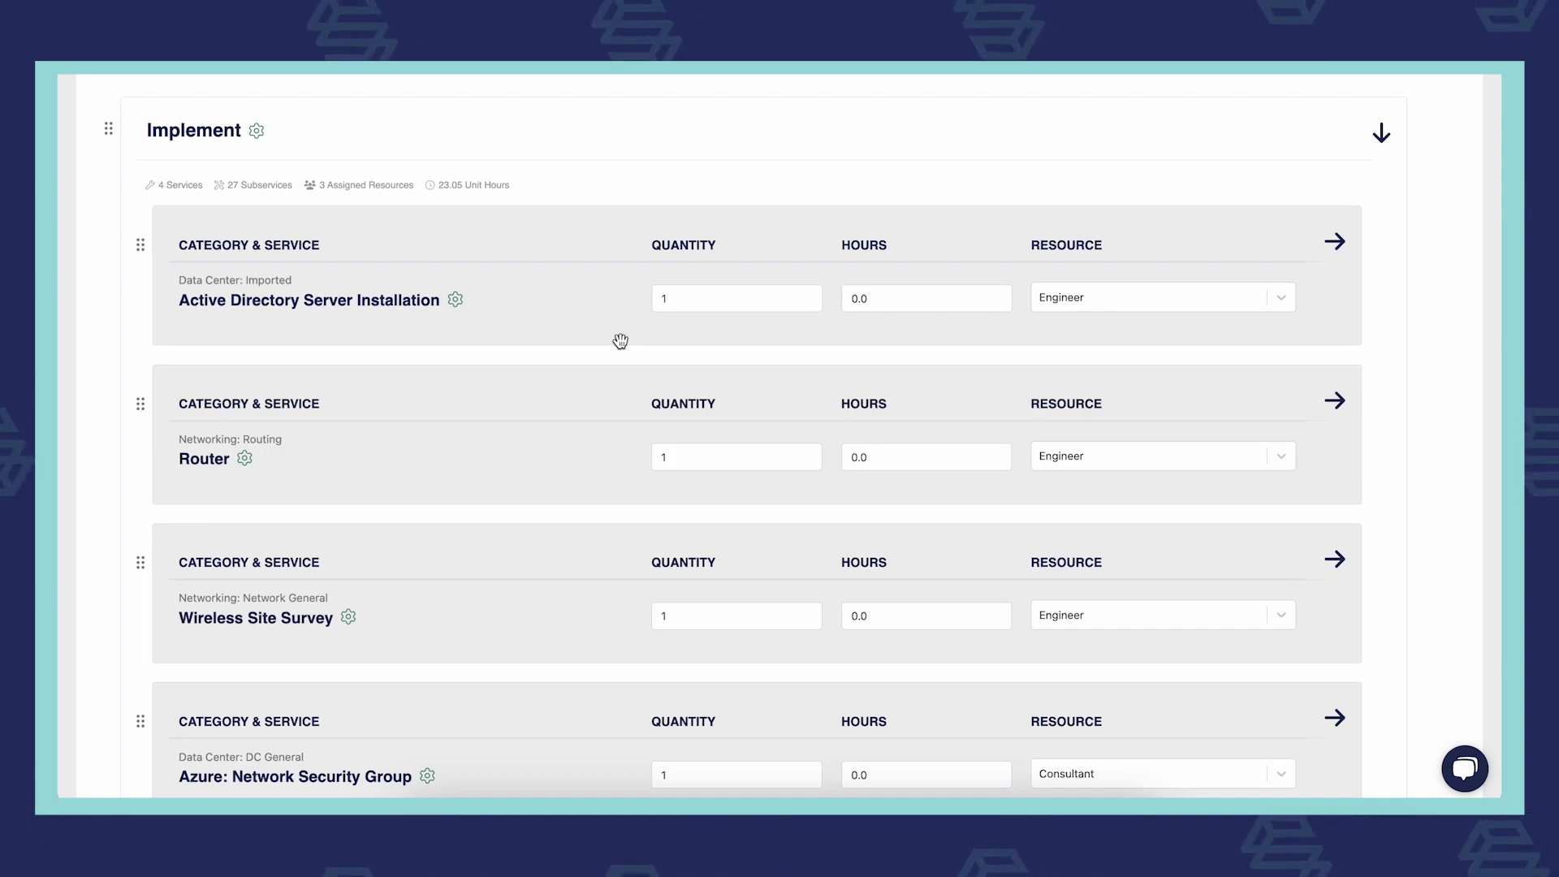
- Add a custom Plan-phase service named MSFT Planning in the Microsoft > Exchange category
{"action": "scroll", "coordinate": [620, 341], "scroll_direction": "down", "scroll_amount": 3}
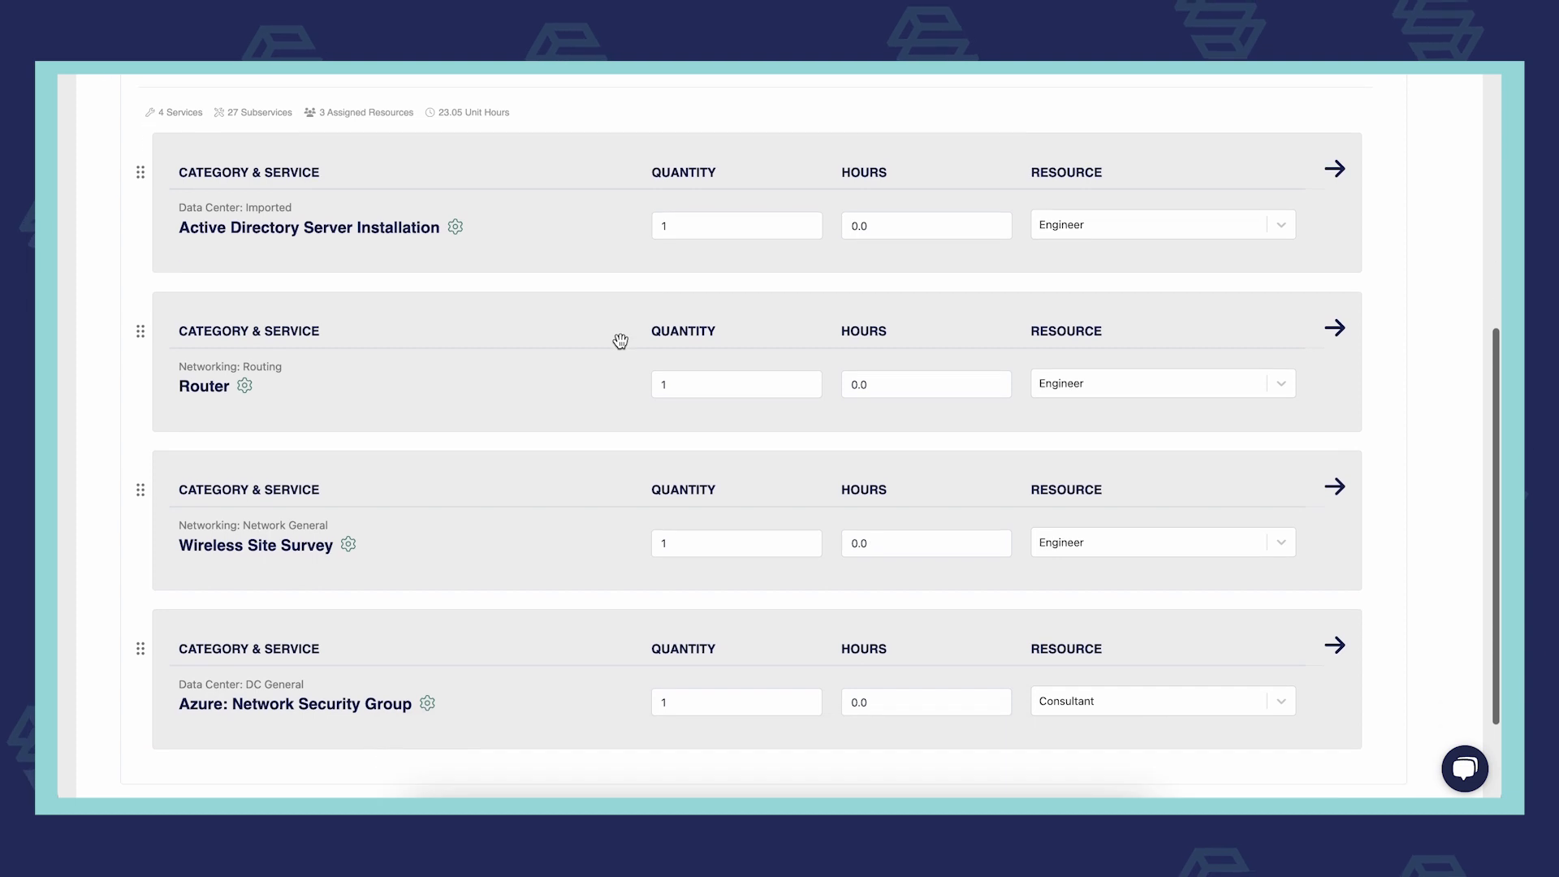
{"action": "scroll", "coordinate": [620, 341], "scroll_direction": "up", "scroll_amount": 5}
{"action": "scroll", "coordinate": [621, 341], "scroll_direction": "up", "scroll_amount": 2}
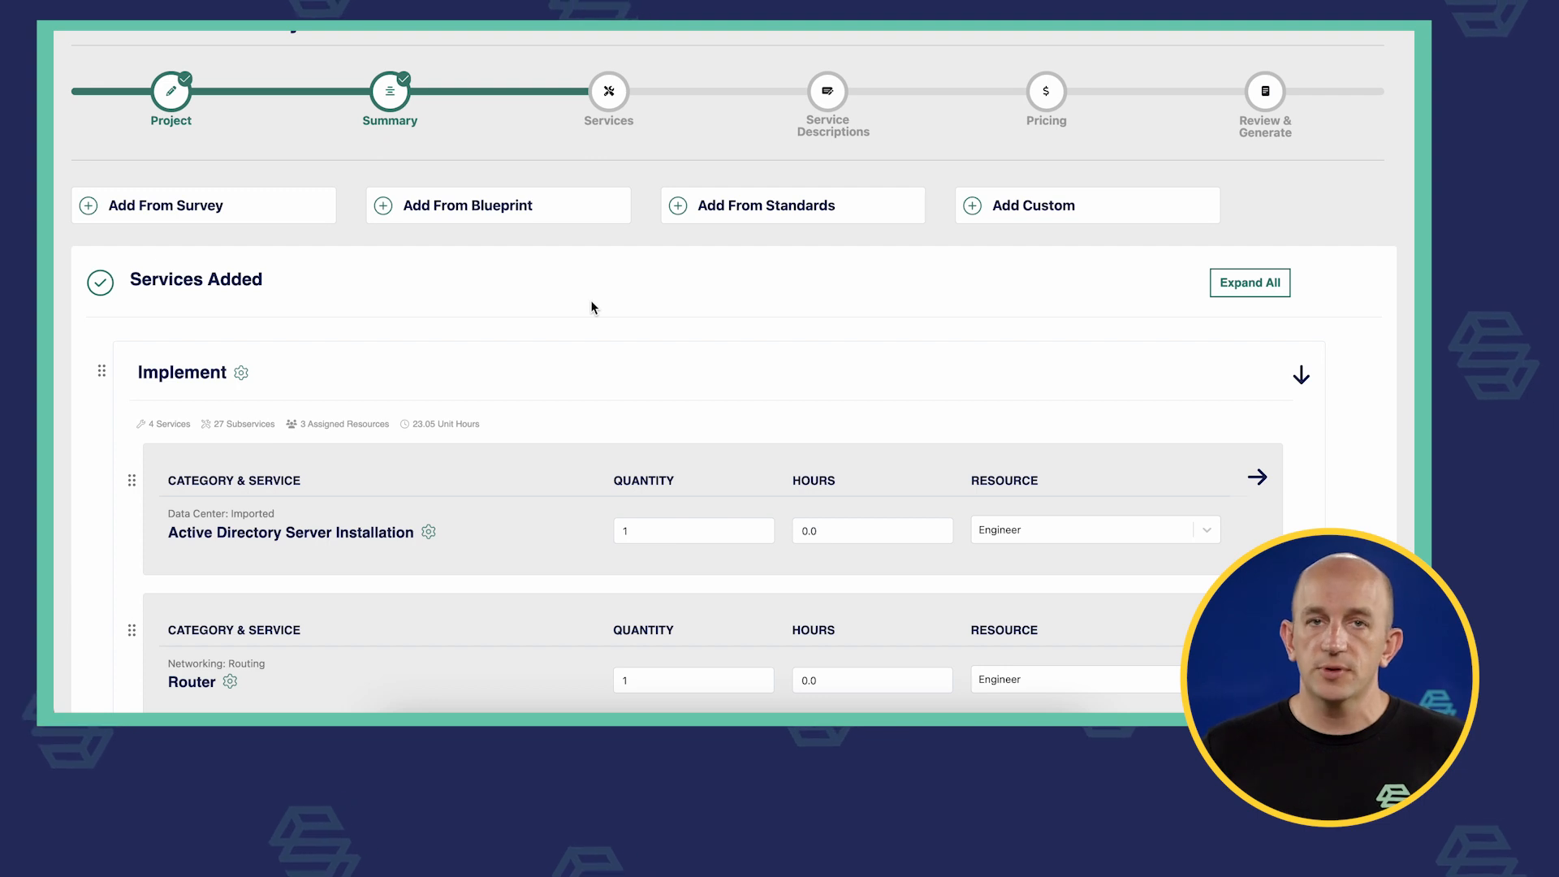
{"action": "left_click", "coordinate": [1020, 210]}
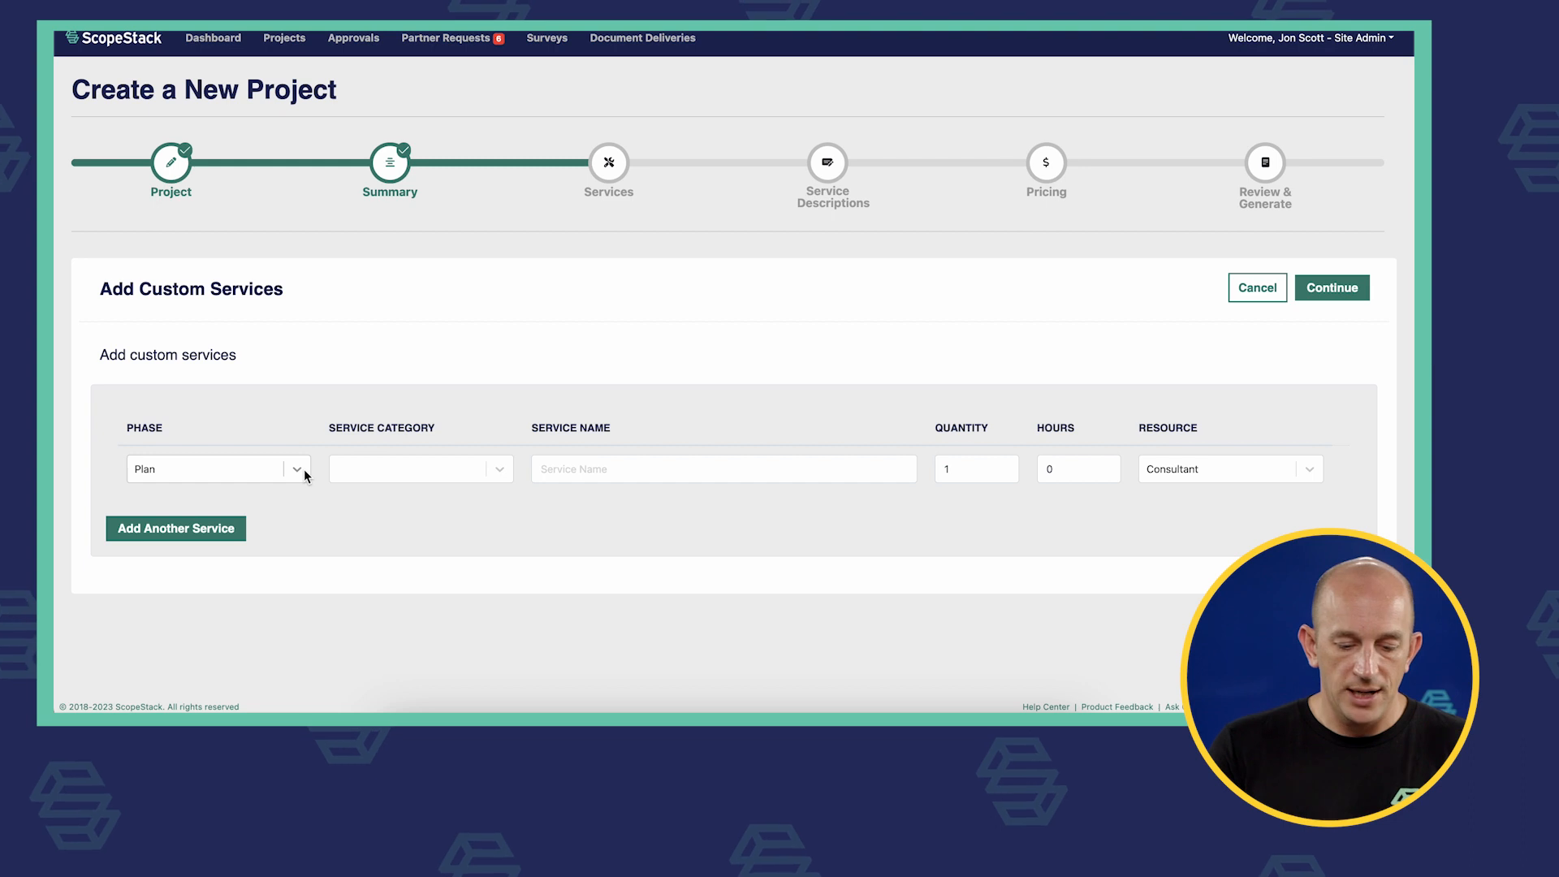
{"action": "left_click", "coordinate": [403, 468]}
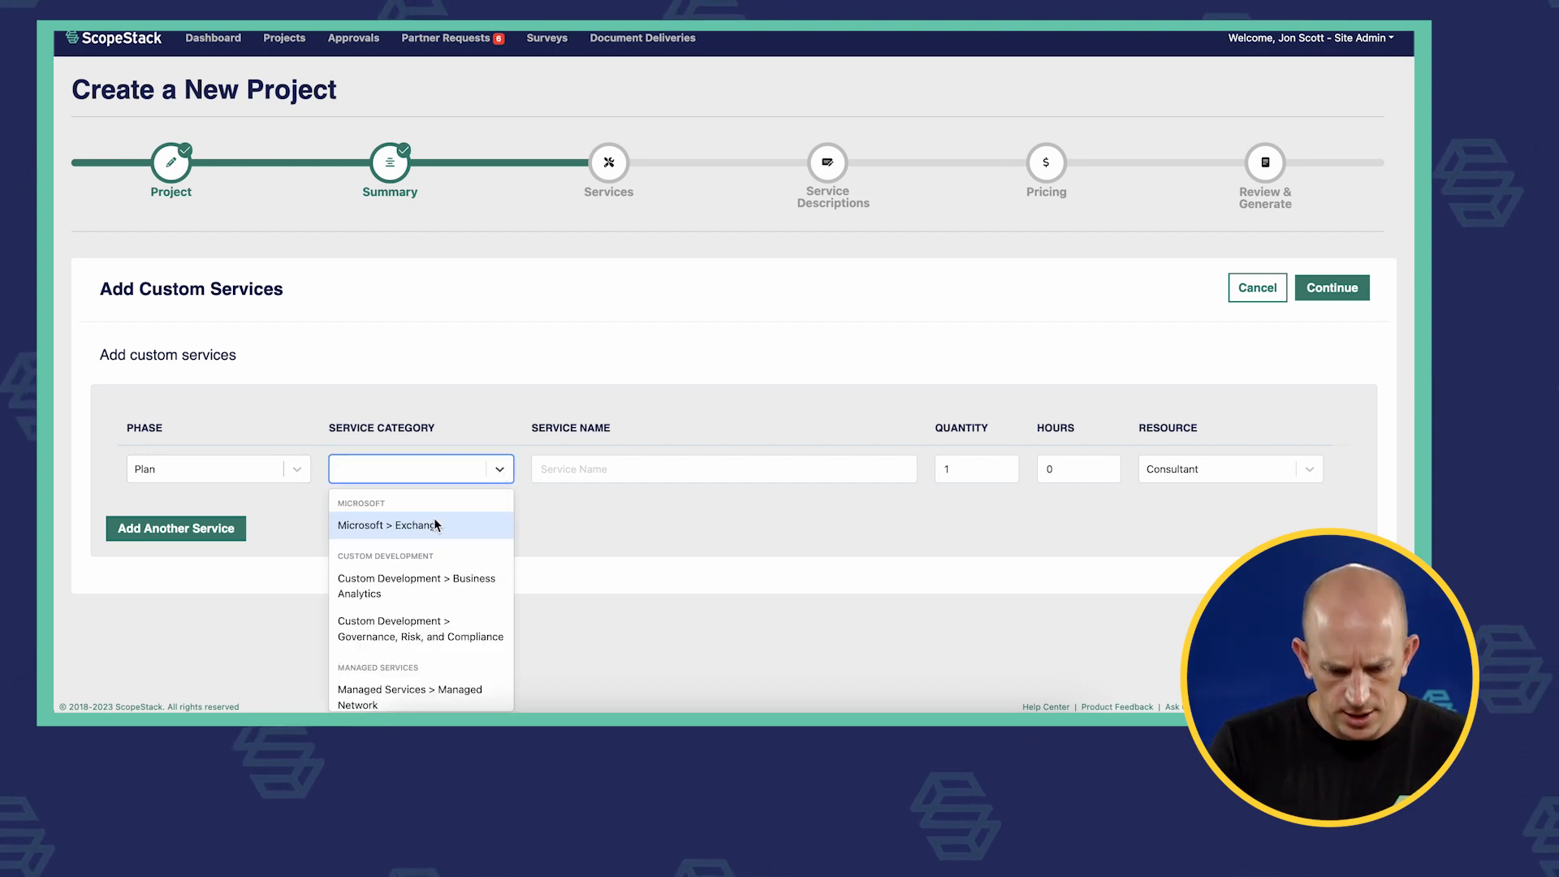
{"action": "scroll", "coordinate": [402, 568], "scroll_direction": "down", "scroll_amount": 2}
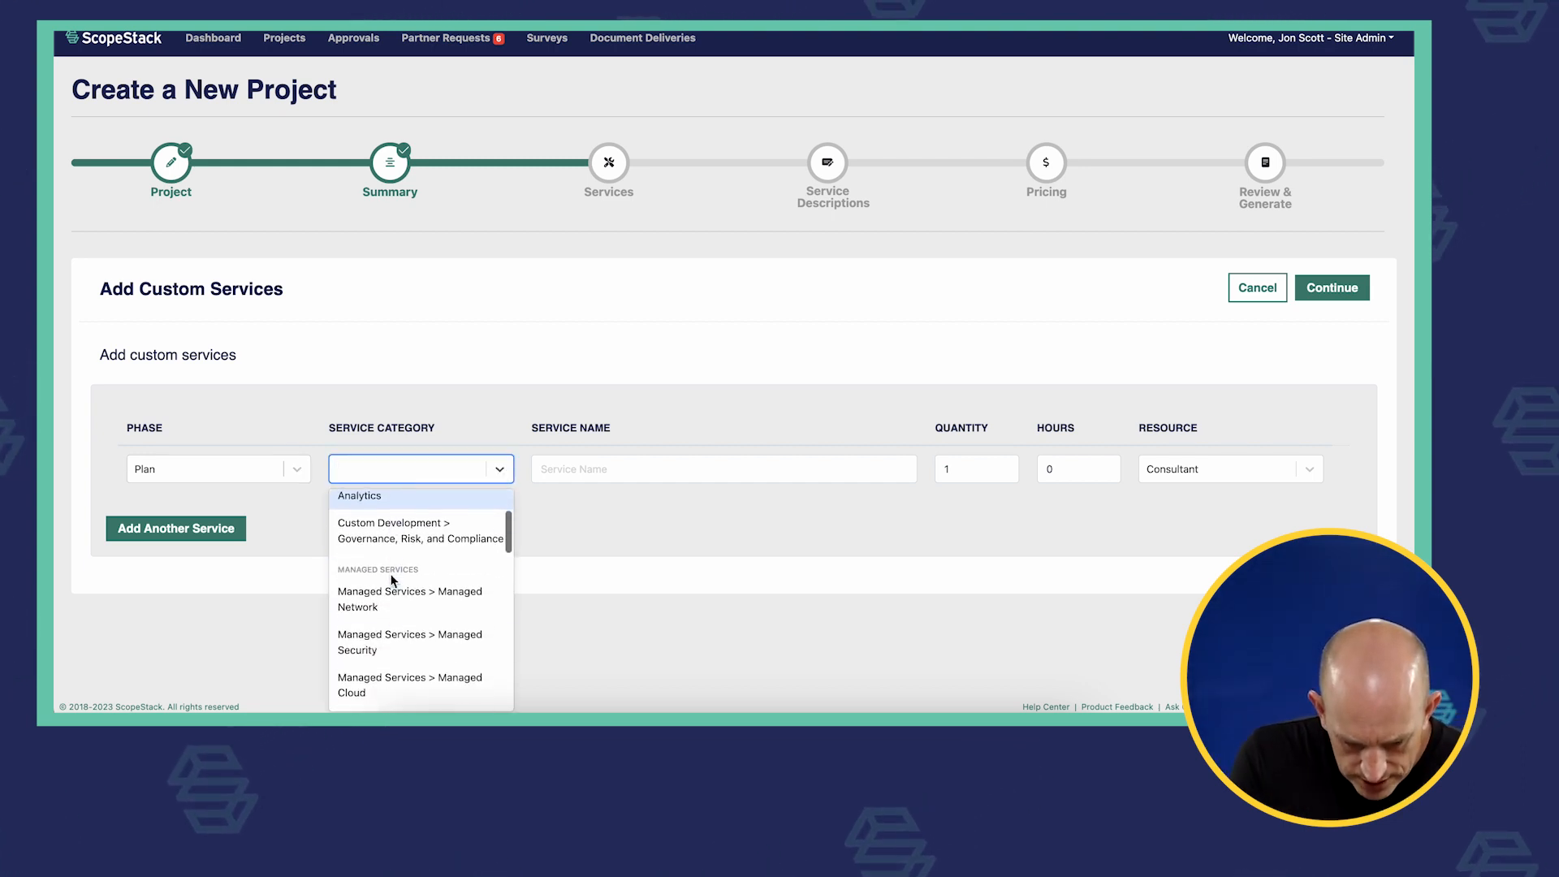
{"action": "scroll", "coordinate": [378, 605], "scroll_direction": "up", "scroll_amount": 2}
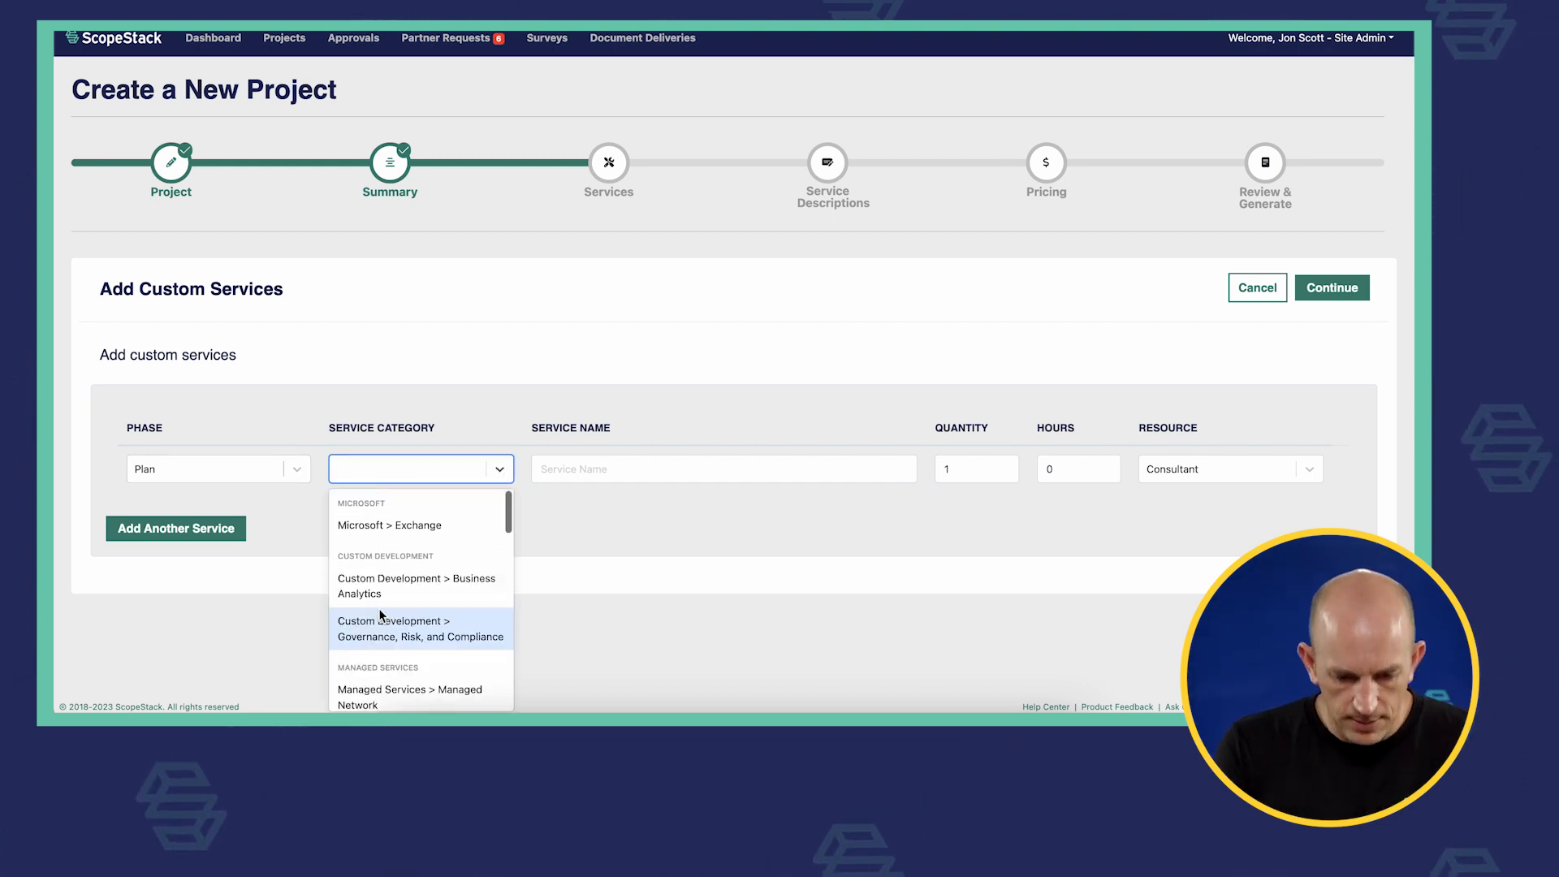
{"action": "left_click", "coordinate": [411, 526]}
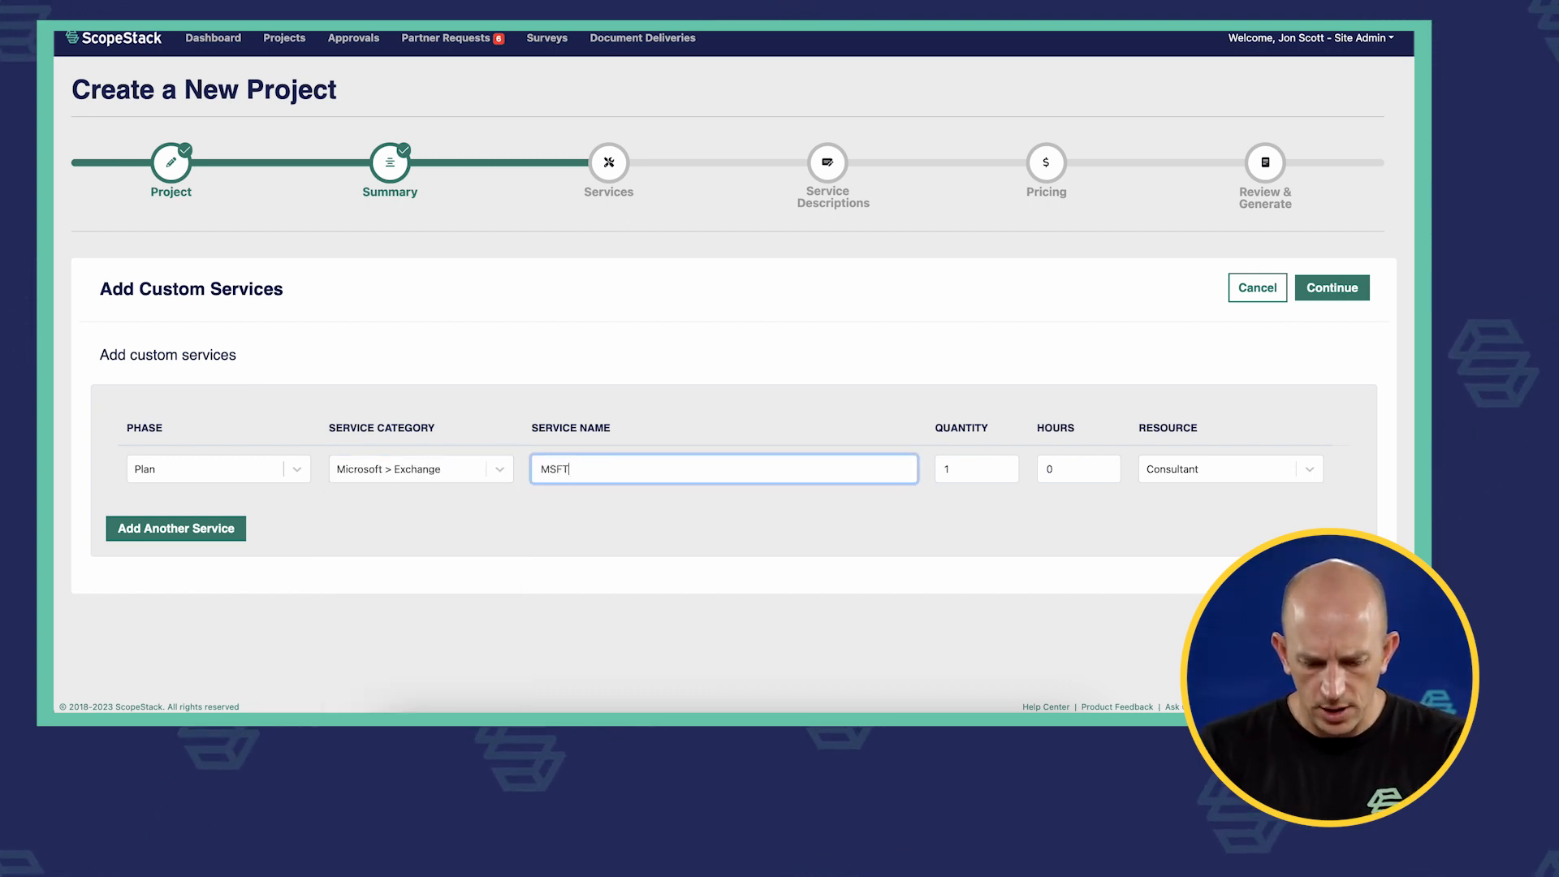
{"action": "type", "text": "MSFT Planning"}
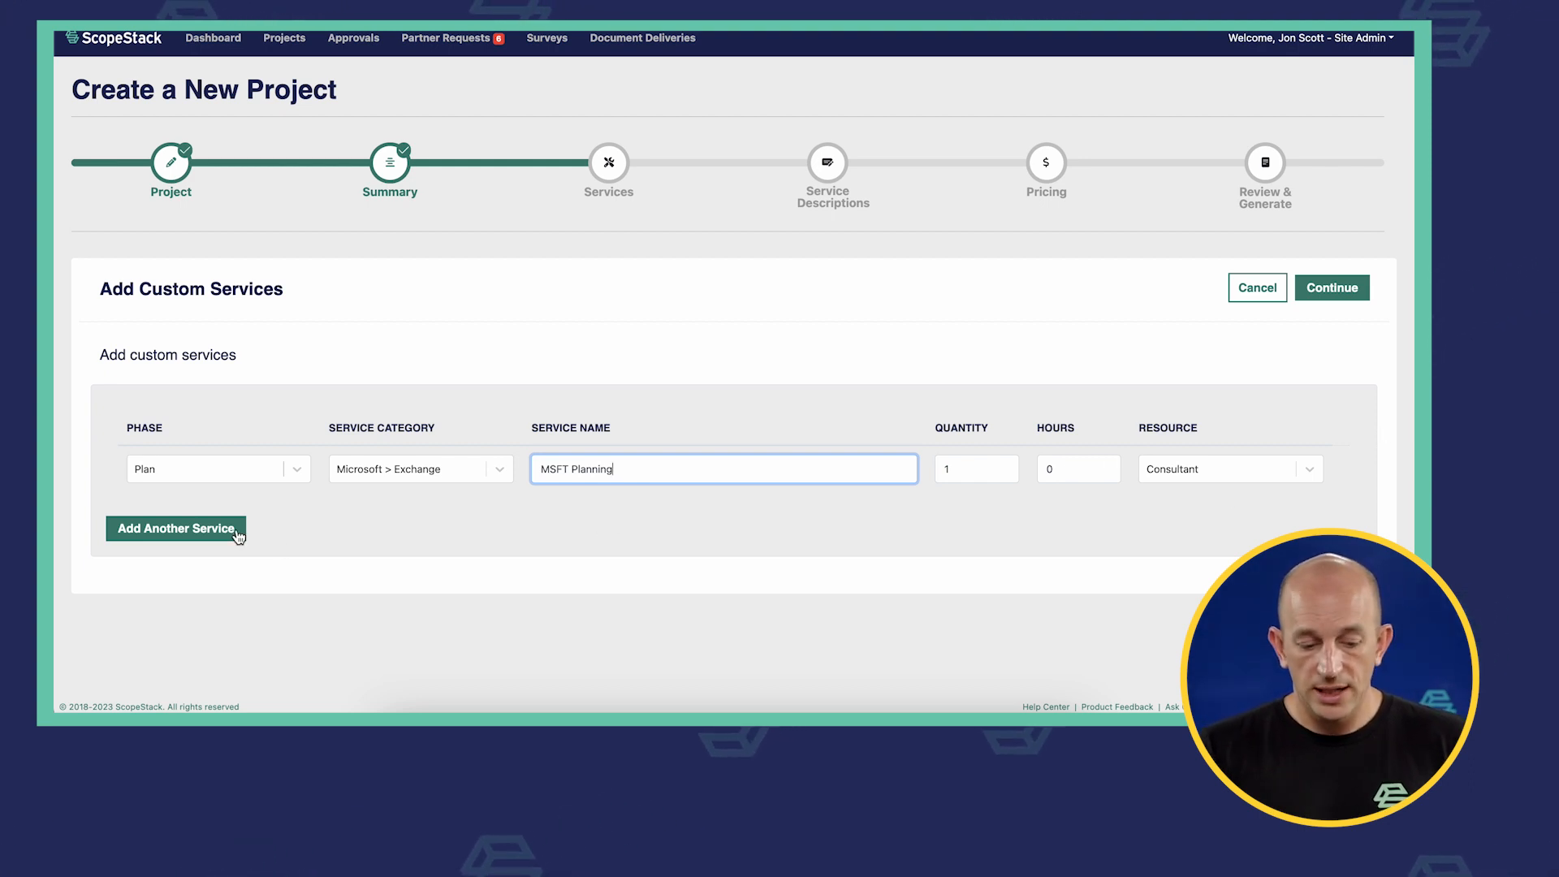
{"action": "left_click", "coordinate": [1346, 296]}
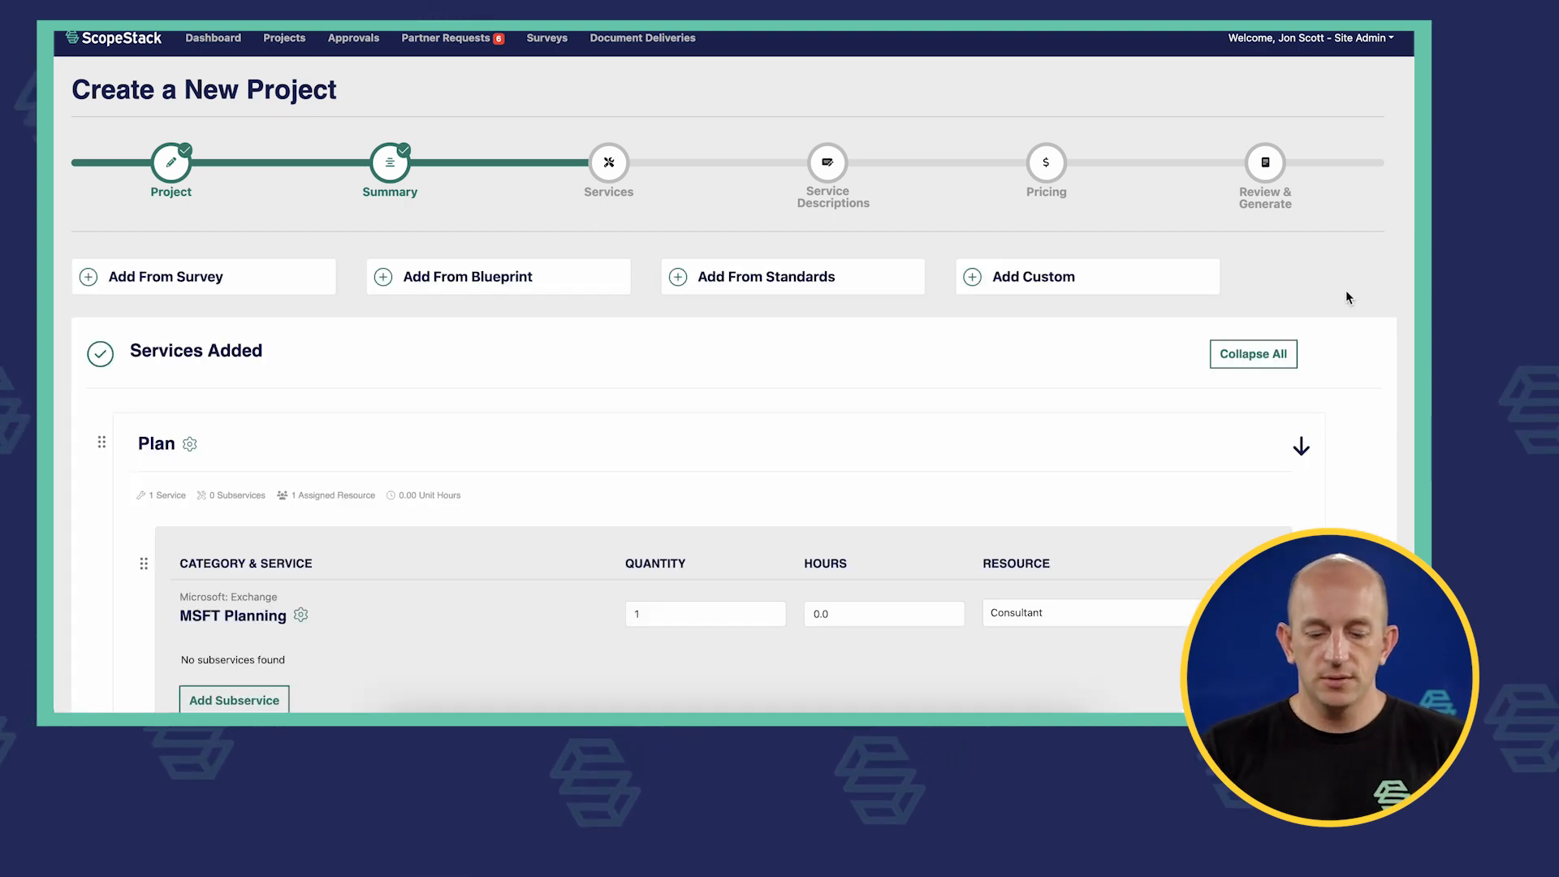
- Add a Client Interviews subservice with 4 hours to the MSFT Planning service
{"action": "scroll", "coordinate": [1346, 297], "scroll_direction": "down", "scroll_amount": 3}
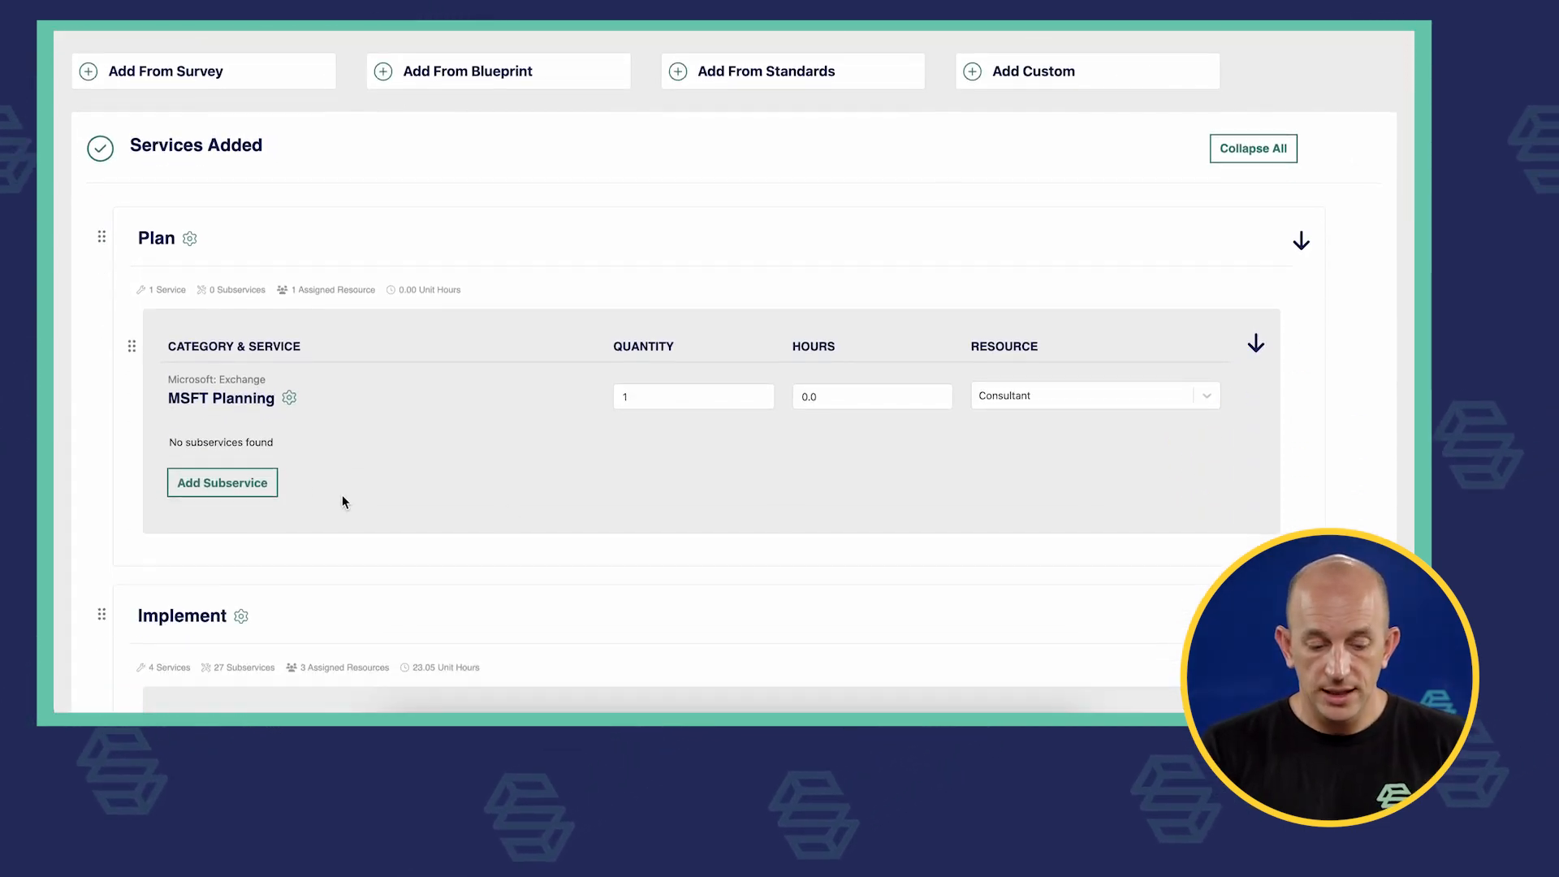
{"action": "left_click", "coordinate": [262, 485]}
{"action": "left_click", "coordinate": [288, 448]}
{"action": "type", "text": "Client Inte"}
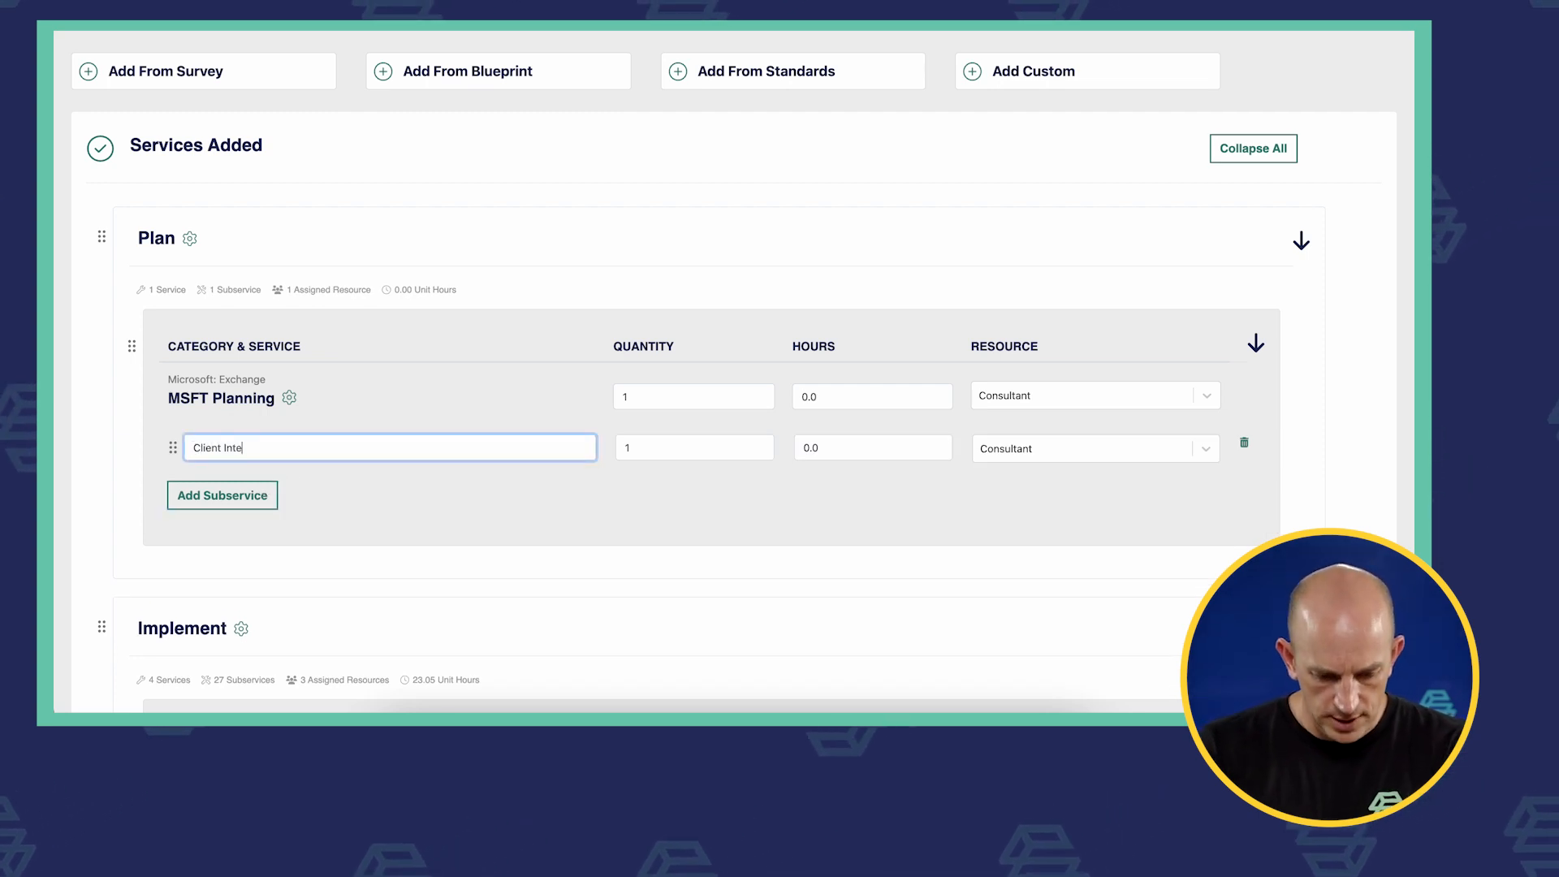
{"action": "type", "text": "rviews"}
{"action": "key", "text": "Tab"}
{"action": "key", "text": "Tab"}
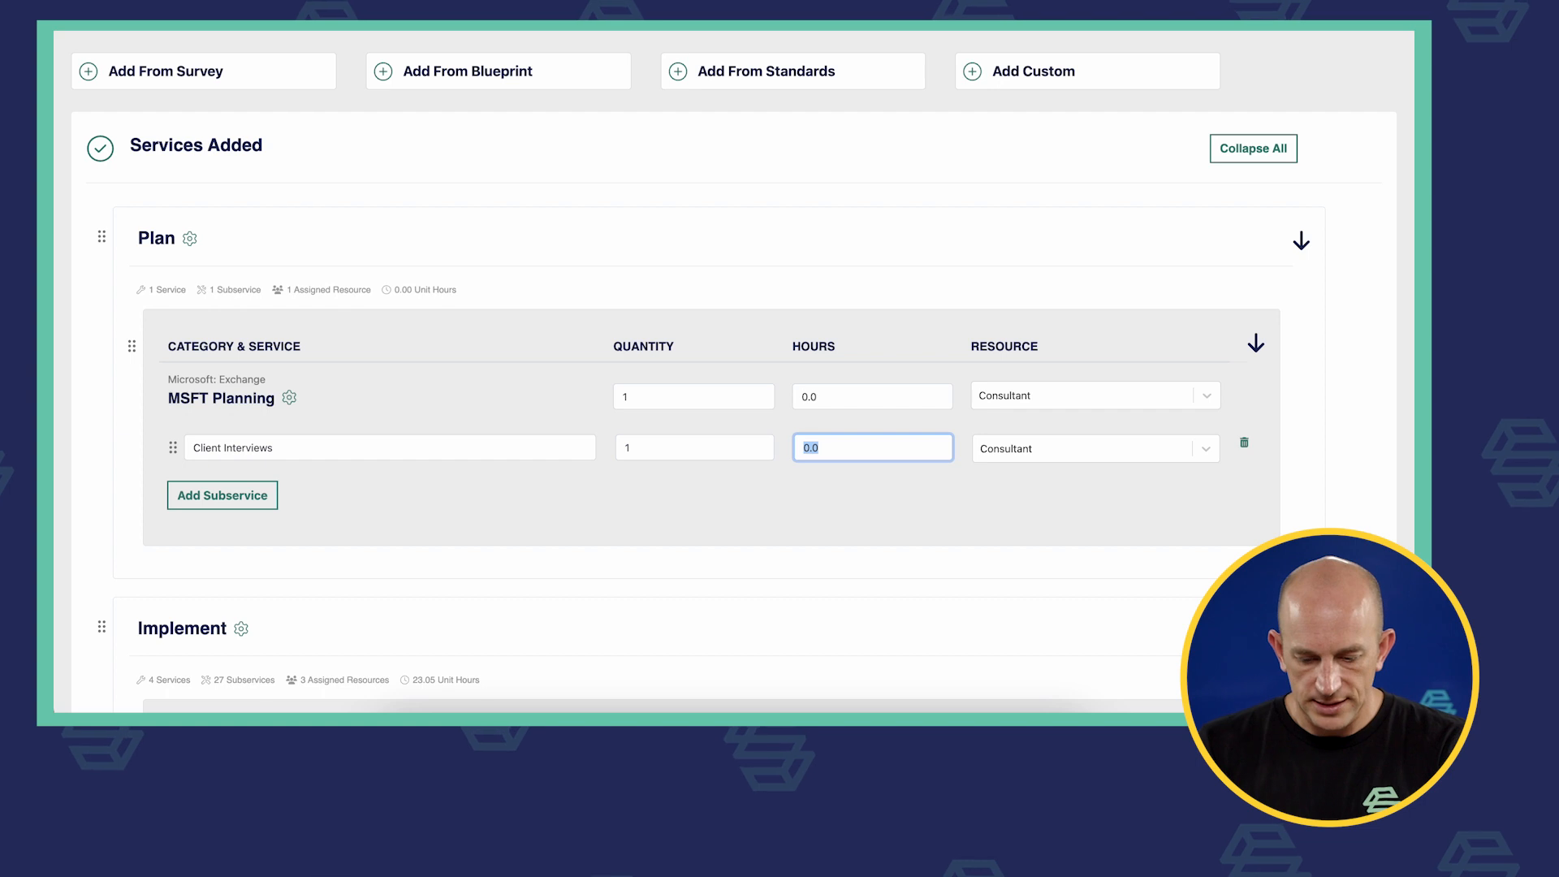
{"action": "type", "text": "4"}
- Add a Whiteboarding subservice with 3 hours to the MSFT Planning service
{"action": "left_click", "coordinate": [241, 501]}
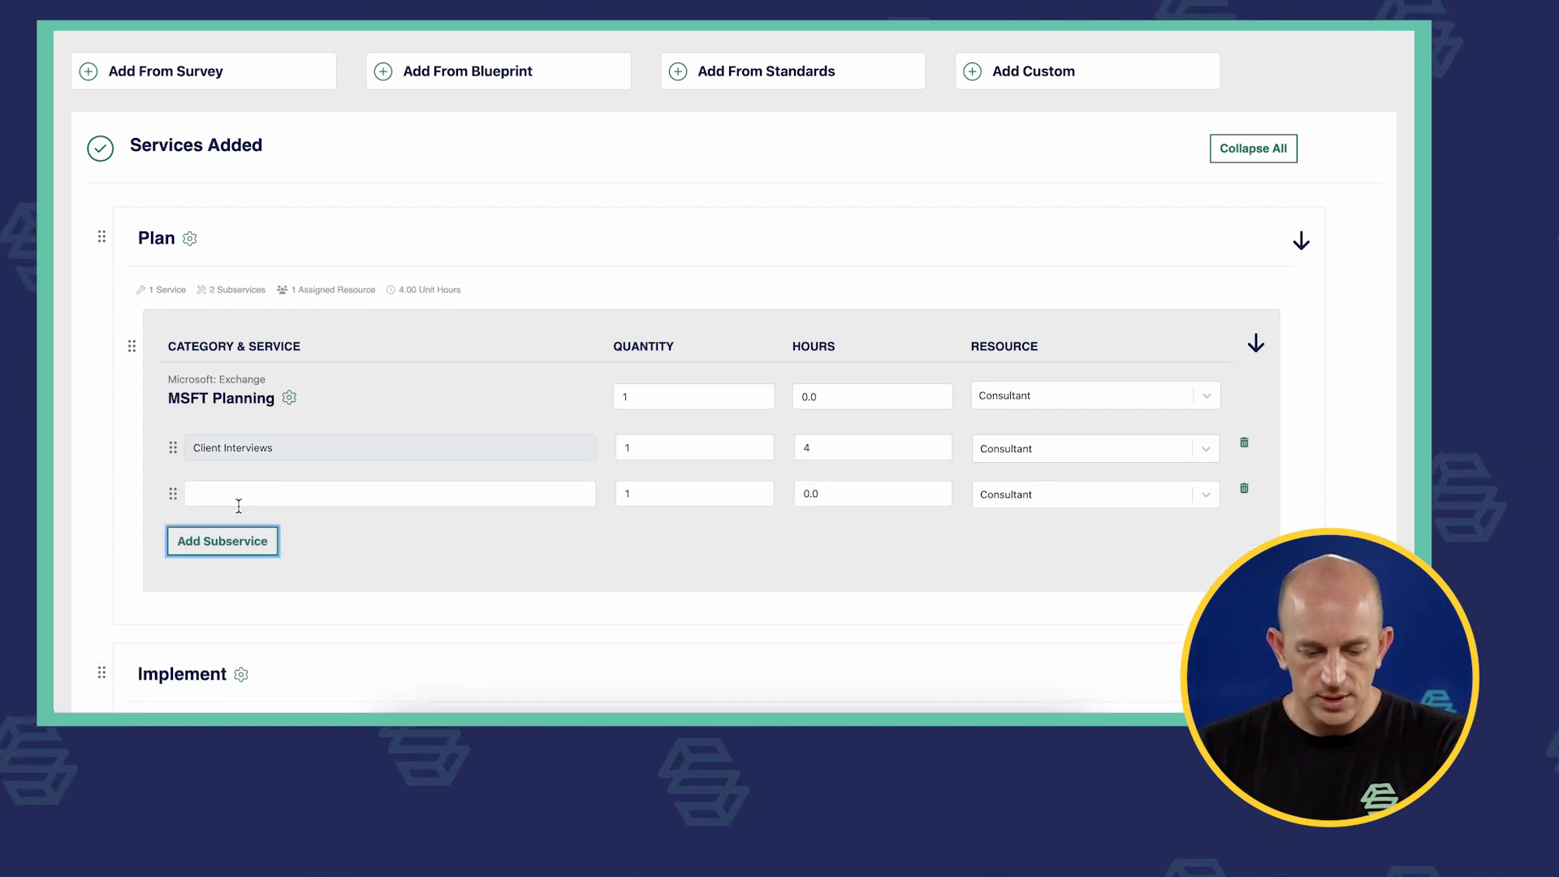
{"action": "left_click", "coordinate": [254, 498]}
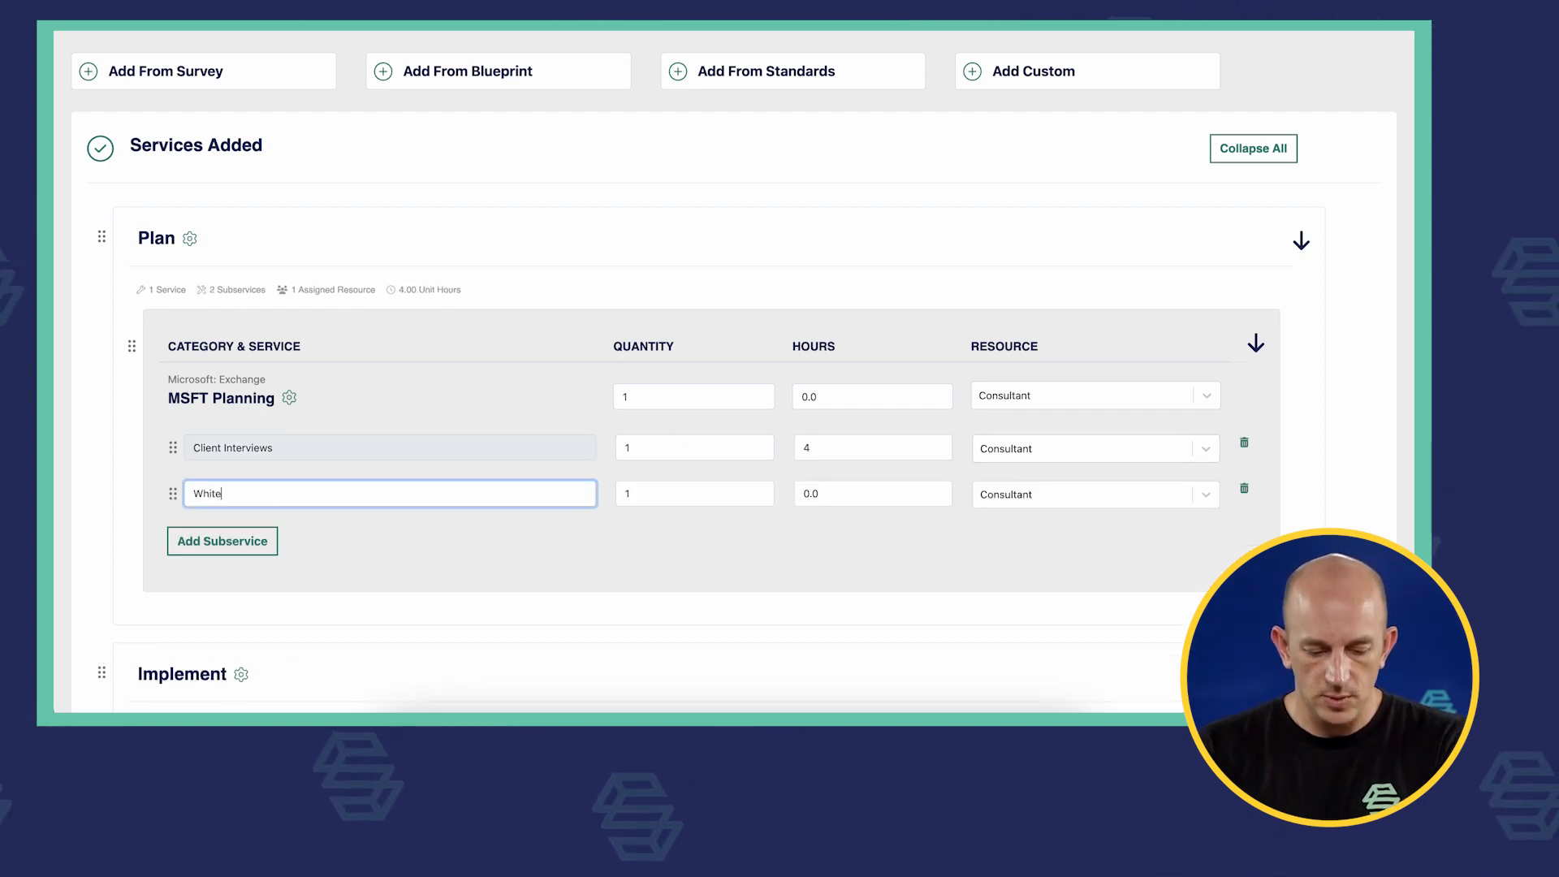
{"action": "key", "text": "Tab"}
{"action": "key", "text": "Tab"}
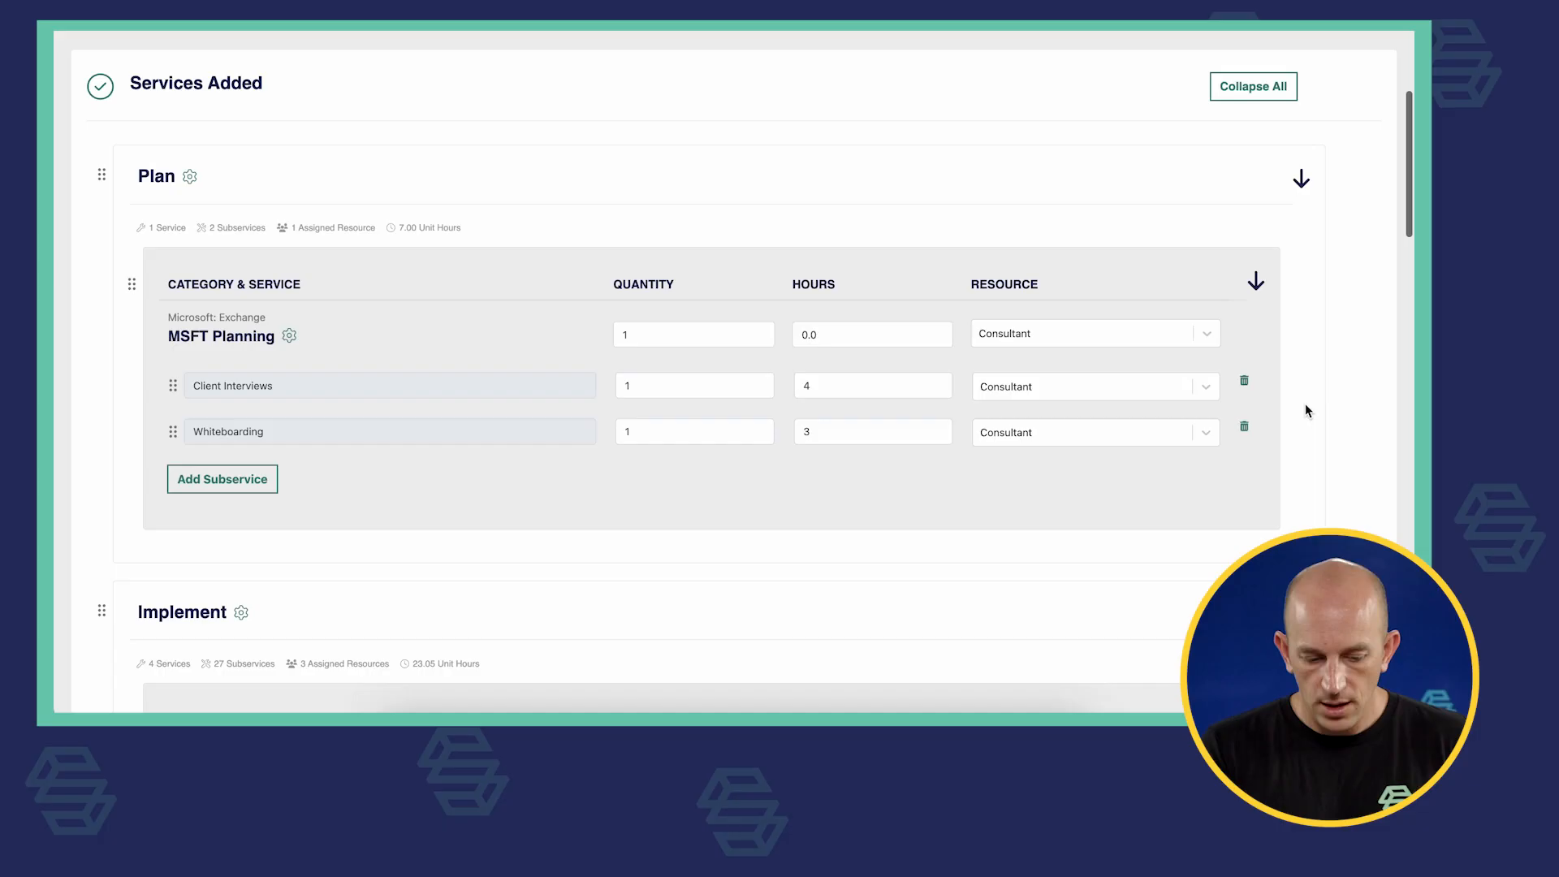
- Look over the added services, continue to the Service Descriptions stage and open the service descriptions for editing
{"action": "scroll", "coordinate": [1304, 403], "scroll_direction": "down", "scroll_amount": 2}
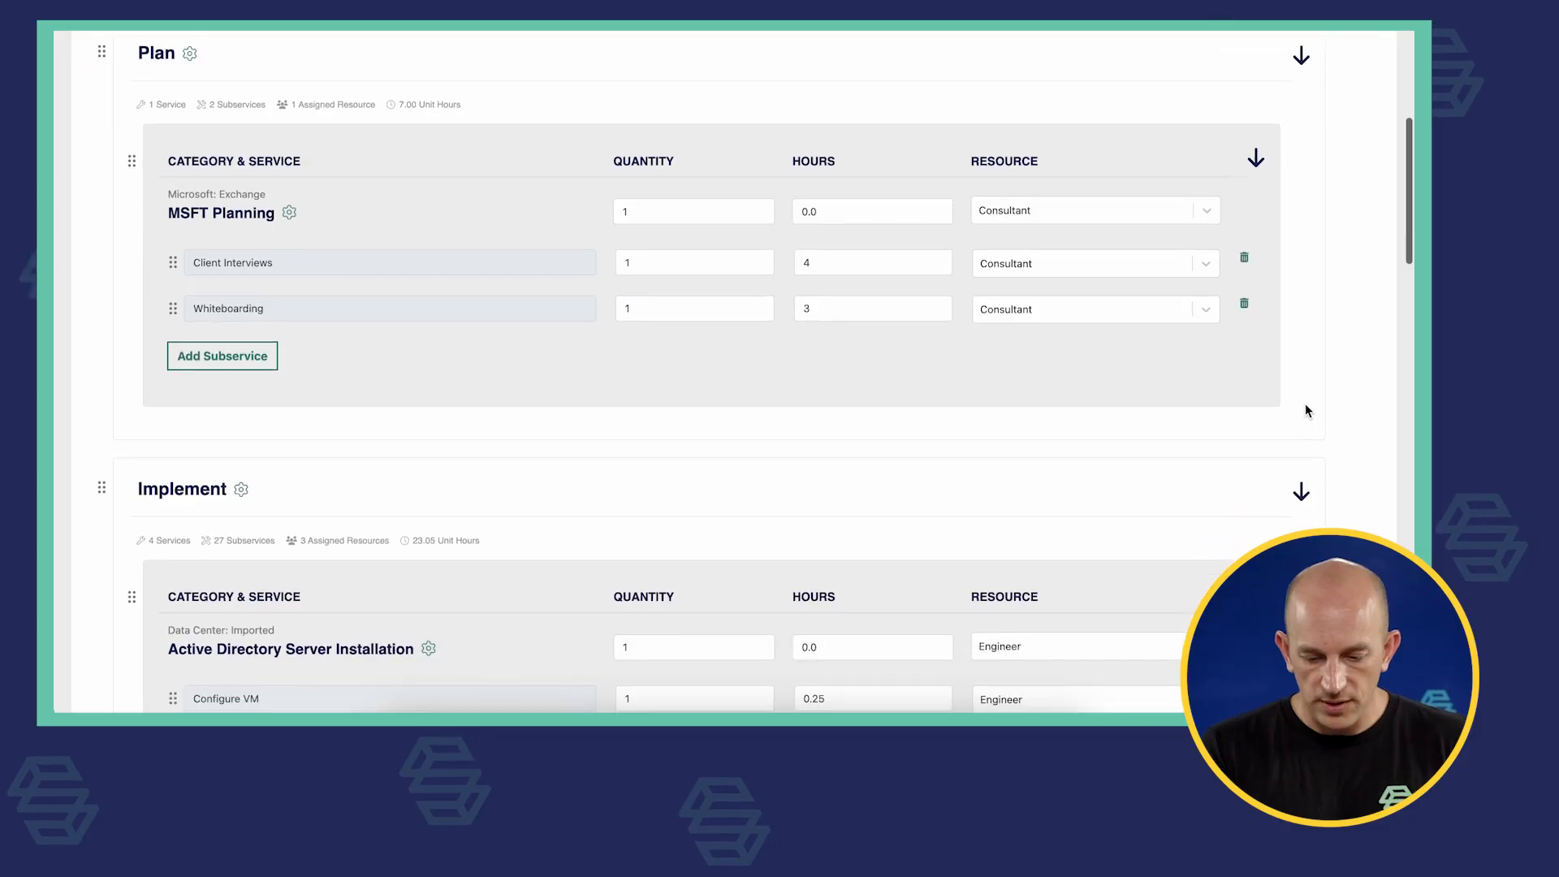
{"action": "scroll", "coordinate": [1304, 403], "scroll_direction": "up", "scroll_amount": 3}
{"action": "scroll", "coordinate": [1304, 403], "scroll_direction": "up", "scroll_amount": 1}
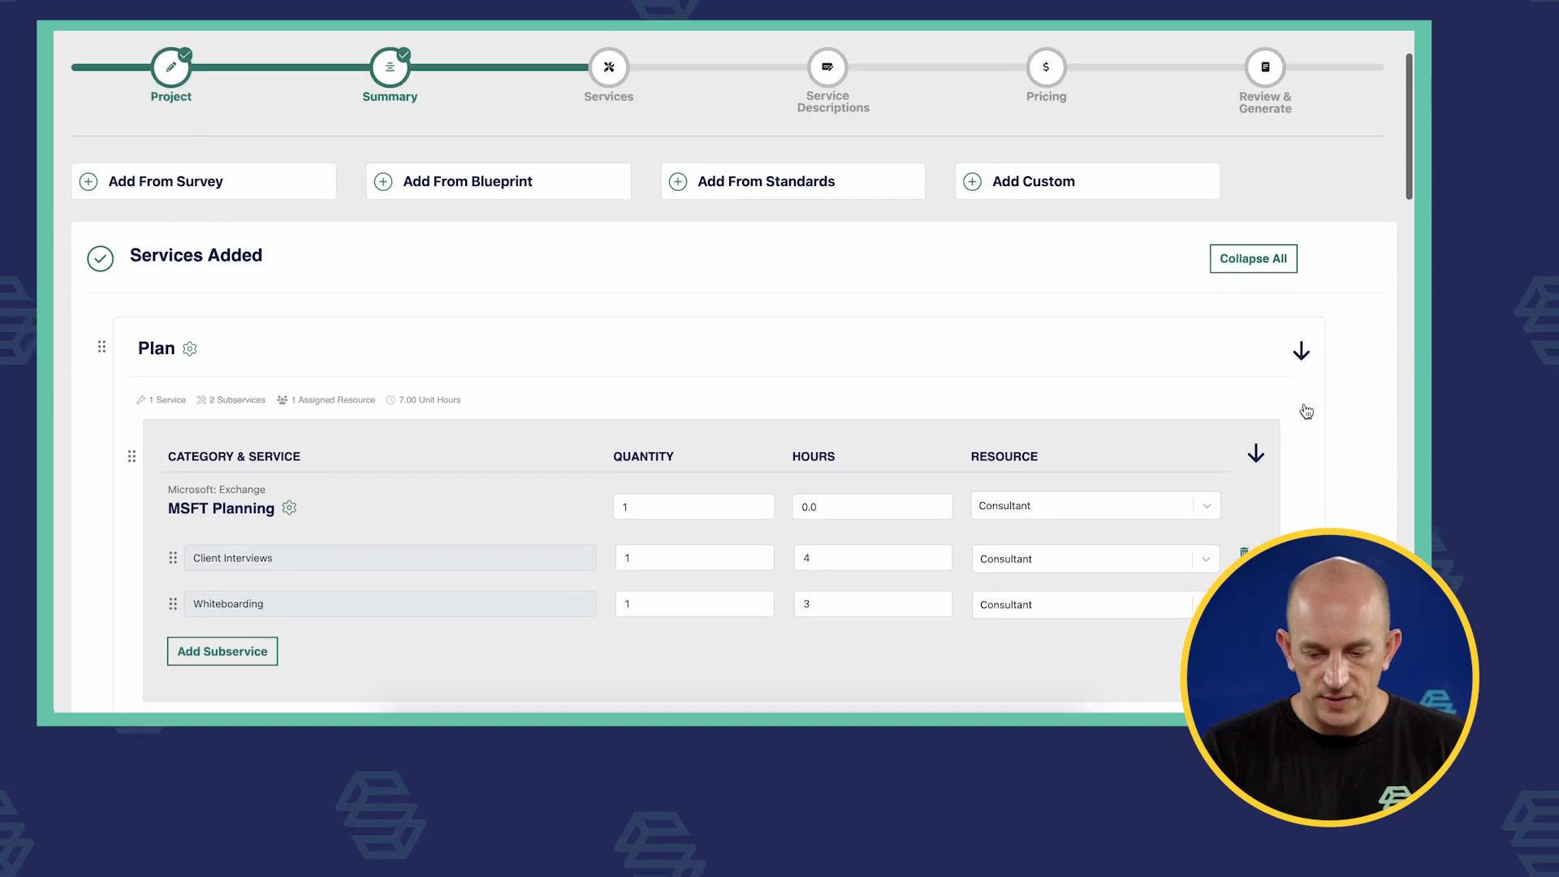
{"action": "scroll", "coordinate": [1305, 410], "scroll_direction": "down", "scroll_amount": 15}
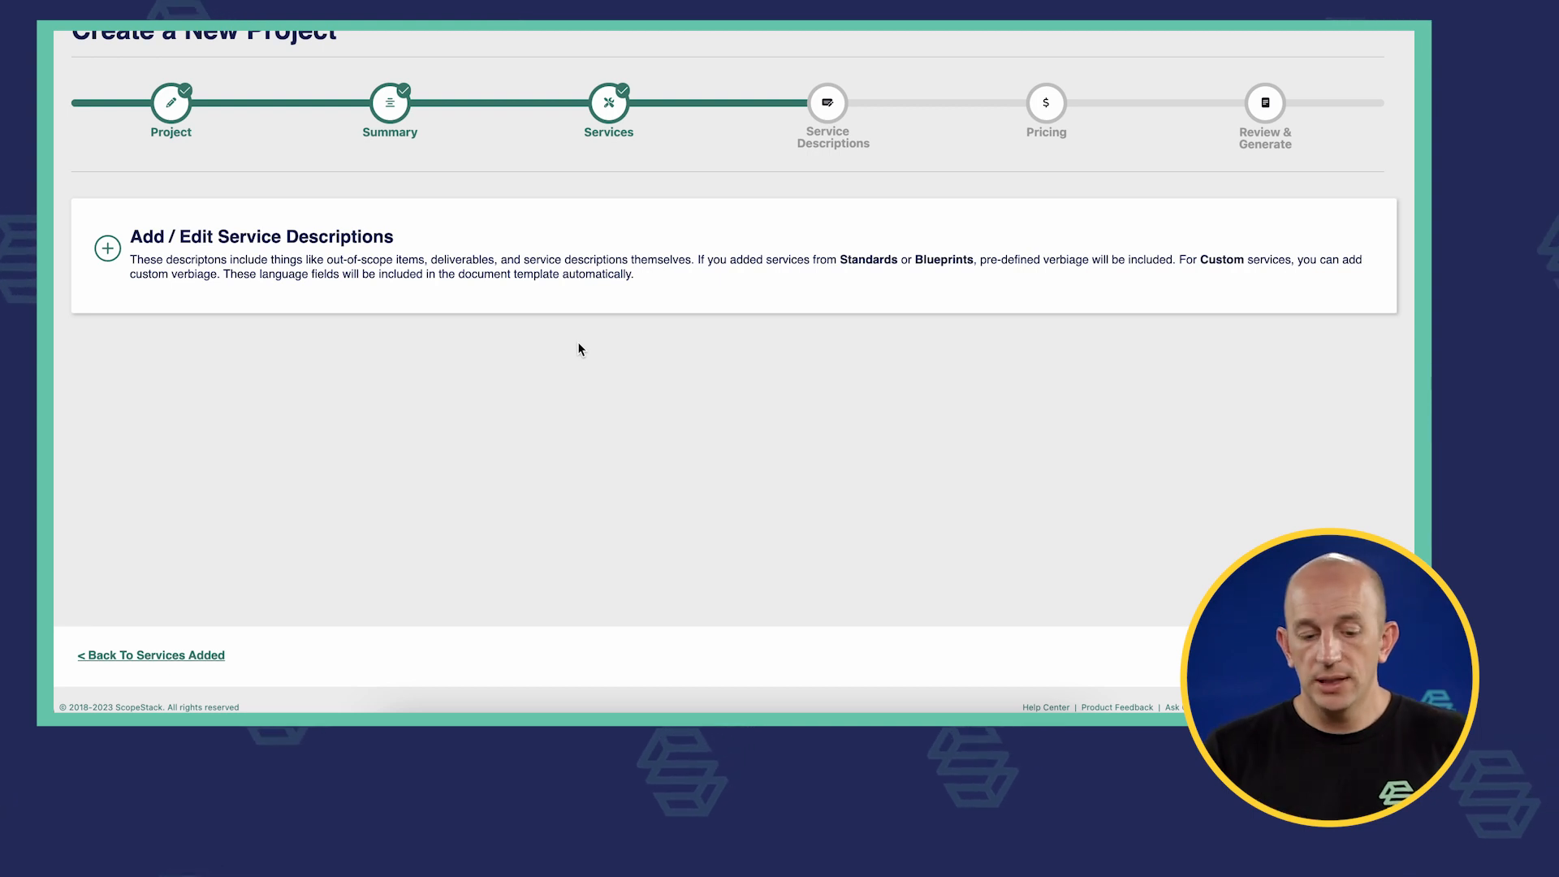
{"action": "left_click", "coordinate": [116, 249]}
- Examine the service description fields, including the pre-defined text for Router and its L3 subservices
{"action": "scroll", "coordinate": [836, 369], "scroll_direction": "down", "scroll_amount": 10}
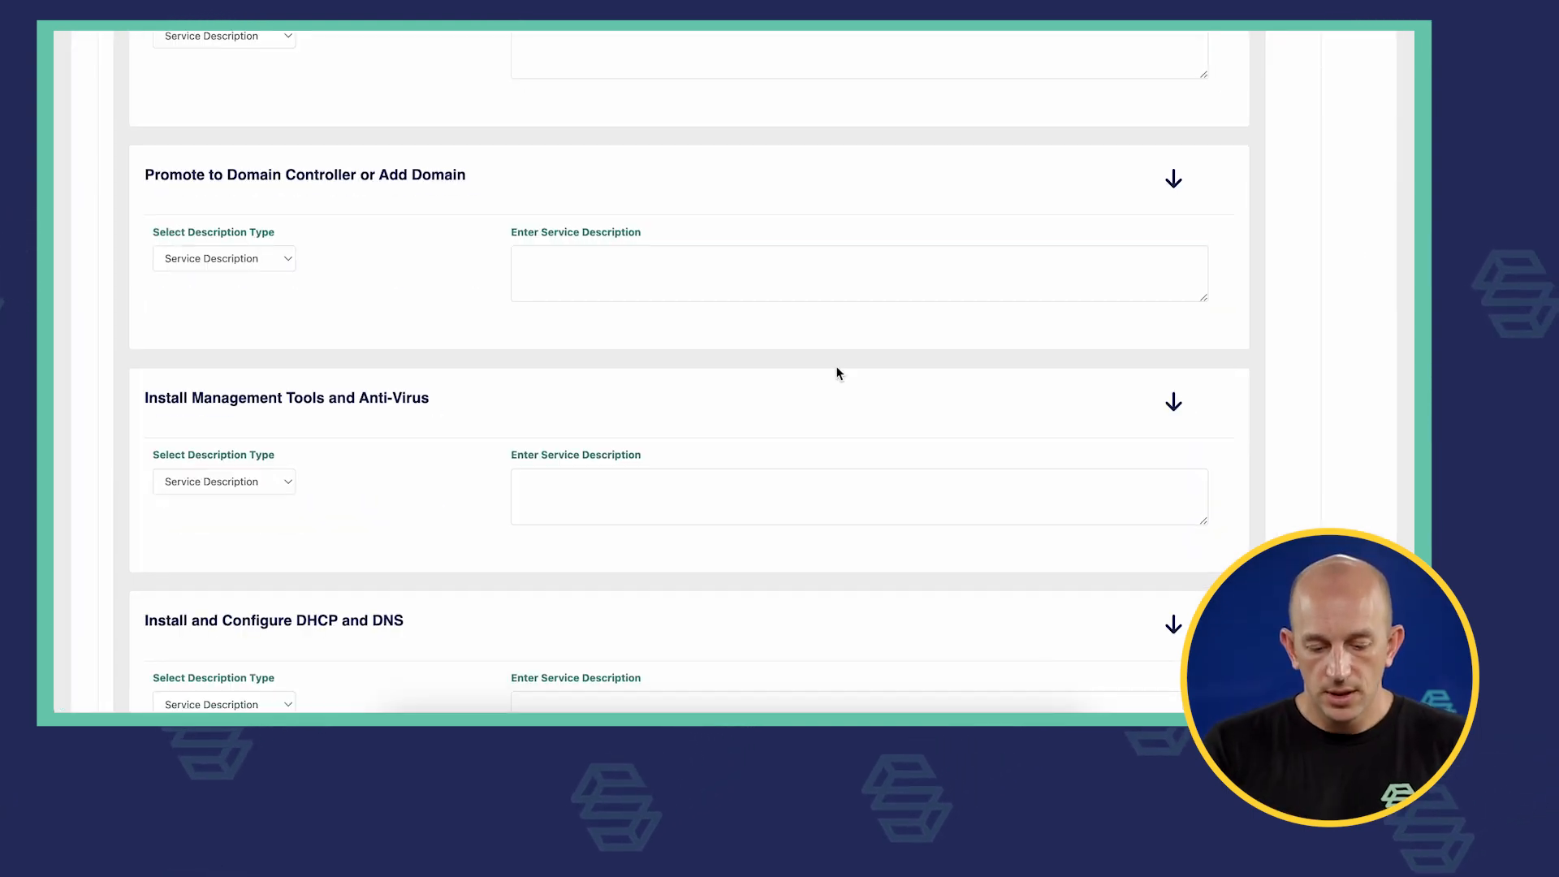
{"action": "scroll", "coordinate": [839, 373], "scroll_direction": "down", "scroll_amount": 10}
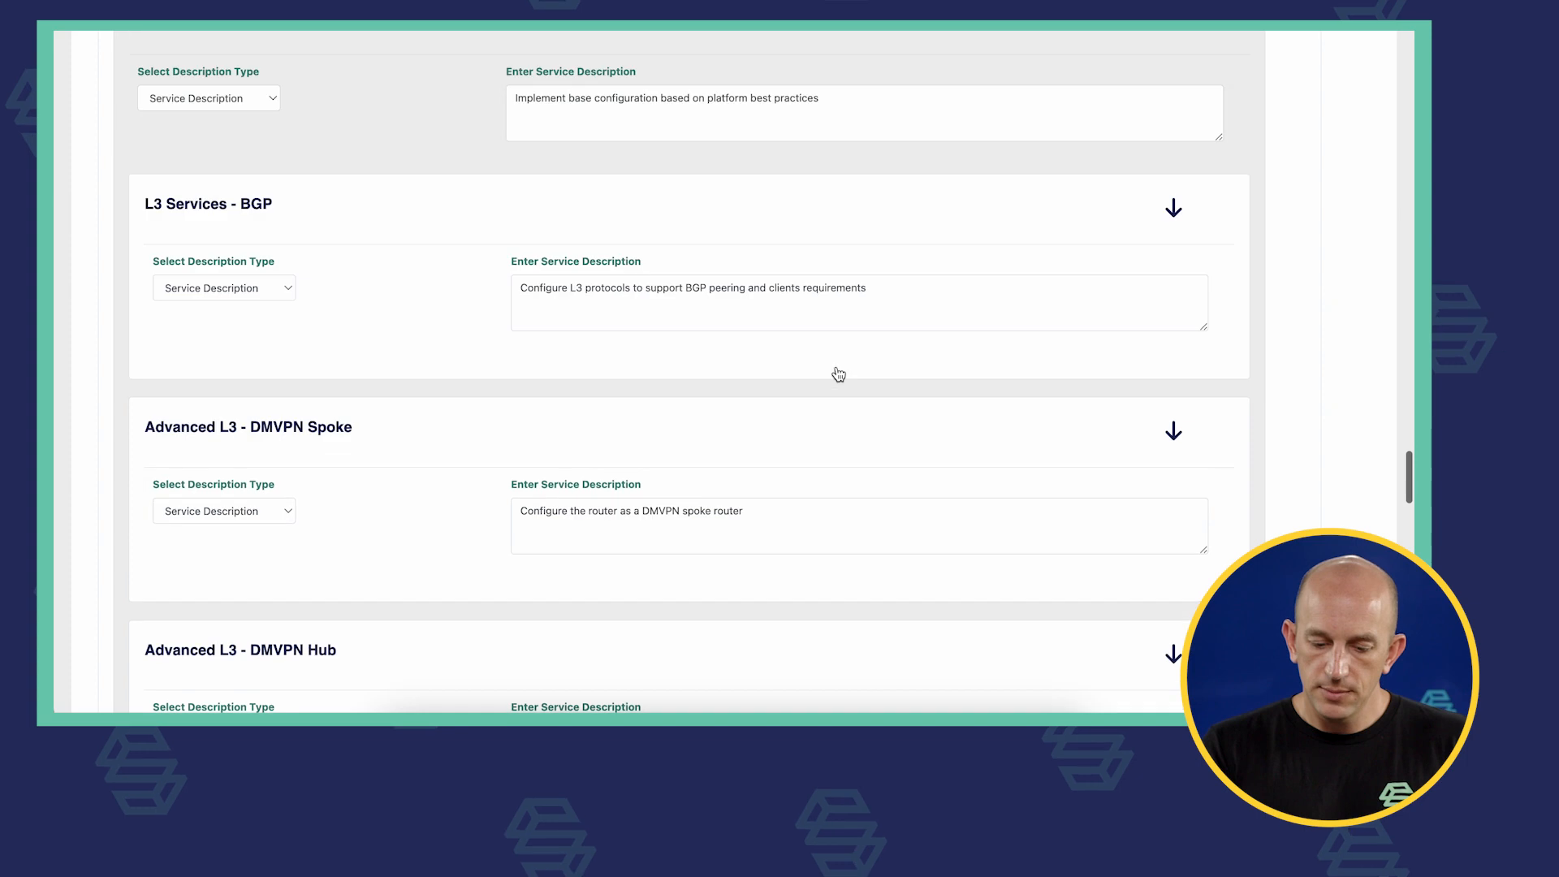
{"action": "scroll", "coordinate": [838, 373], "scroll_direction": "up", "scroll_amount": 3}
{"action": "scroll", "coordinate": [737, 309], "scroll_direction": "down", "scroll_amount": 1}
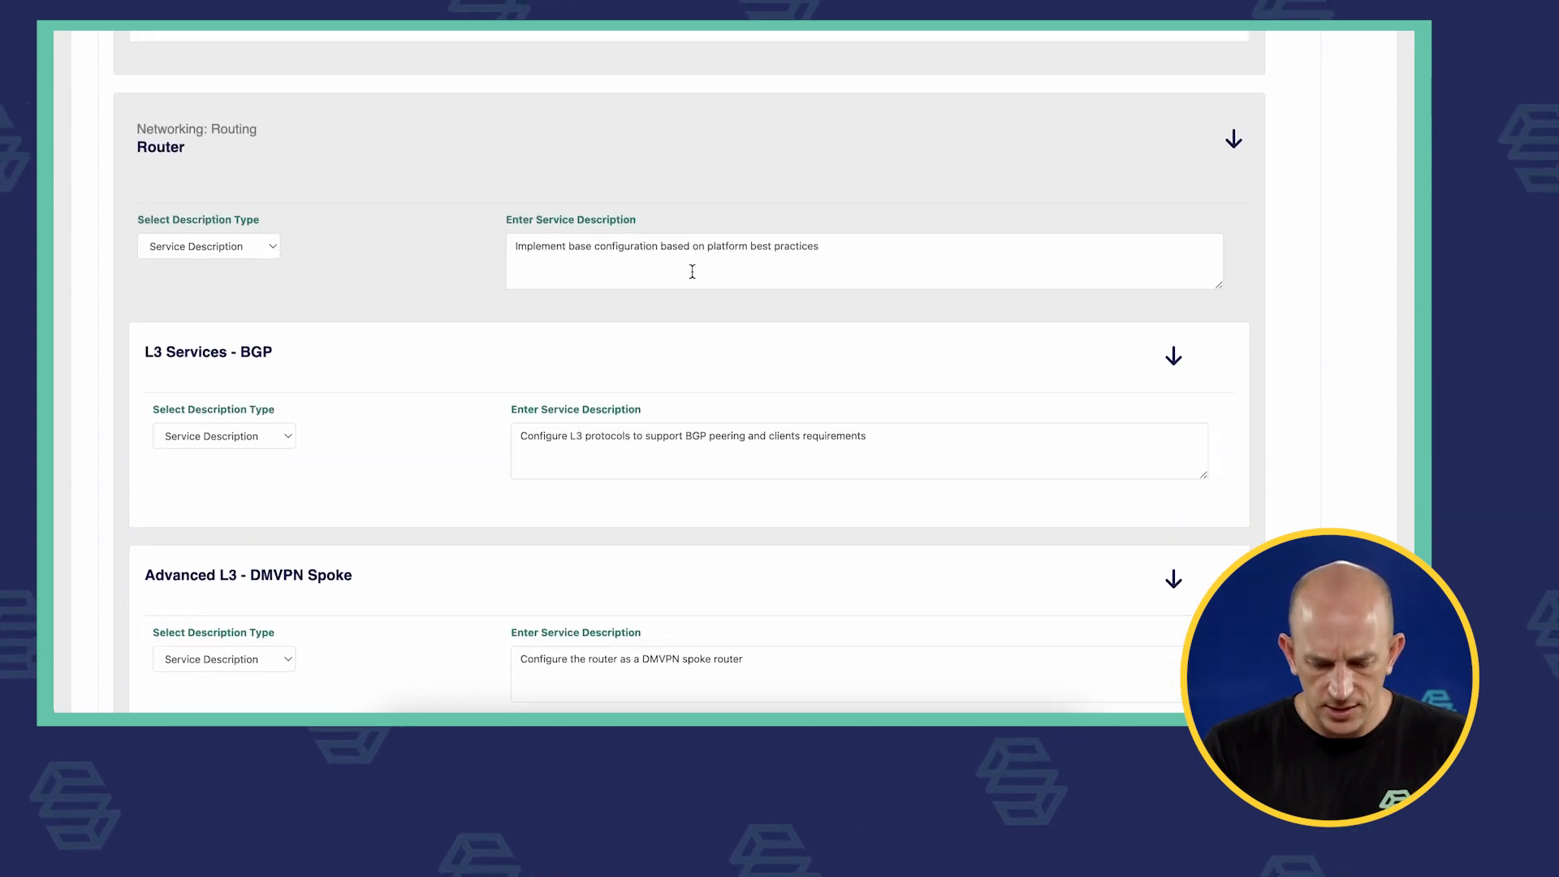
{"action": "left_click", "coordinate": [880, 248]}
{"action": "scroll", "coordinate": [817, 428], "scroll_direction": "down", "scroll_amount": 3}
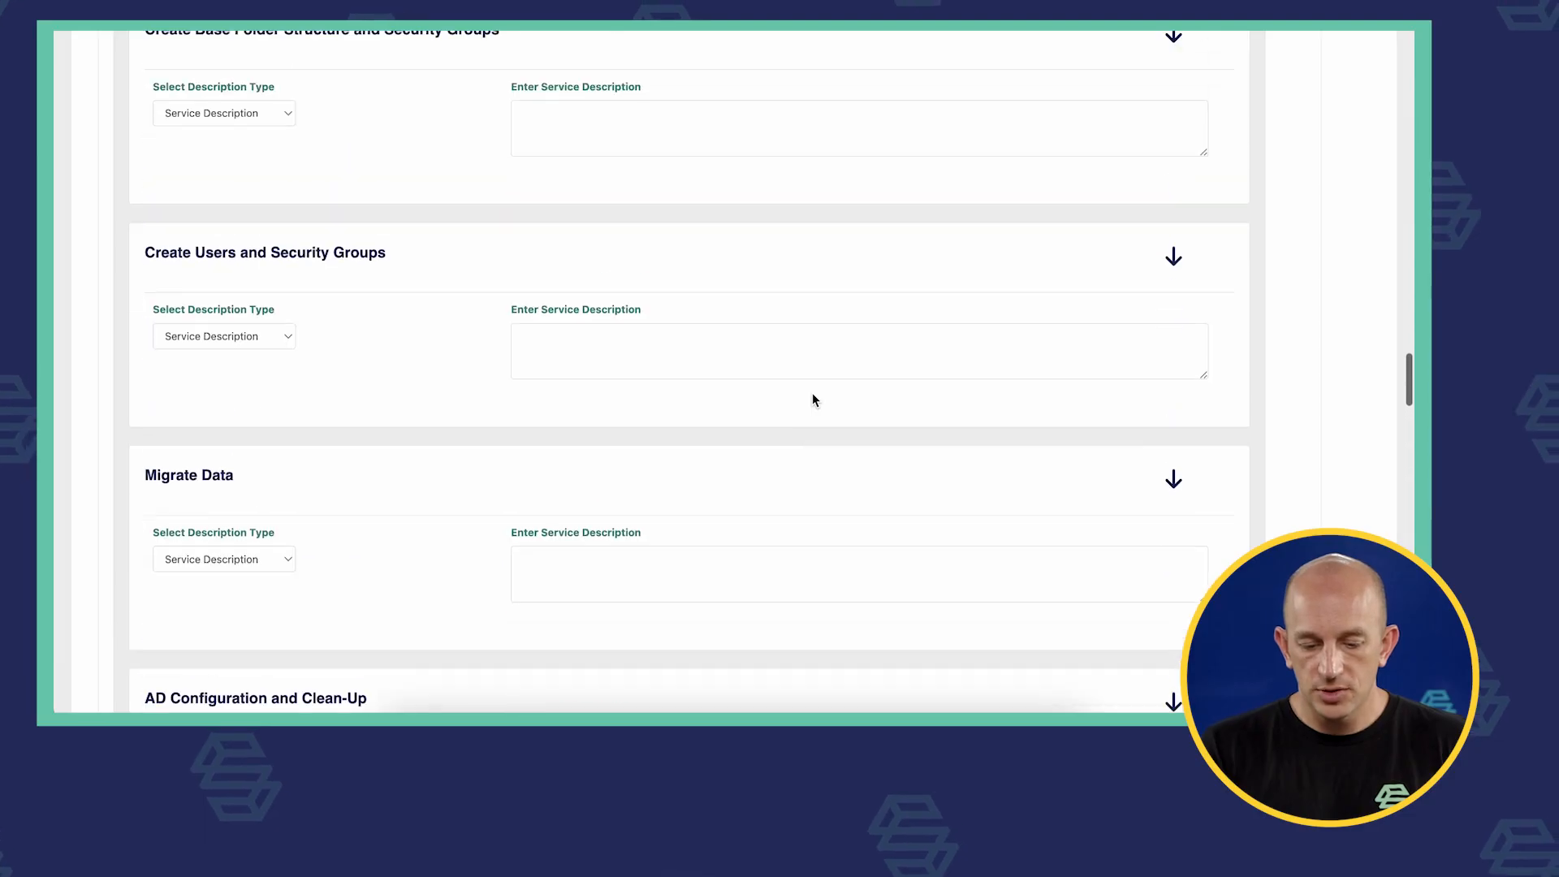
- Enter "We are going to plan for Microsoft stuff" as the service description of MSFT Planning, correcting the spelling of Microsoft
{"action": "scroll", "coordinate": [813, 395], "scroll_direction": "up", "scroll_amount": 10}
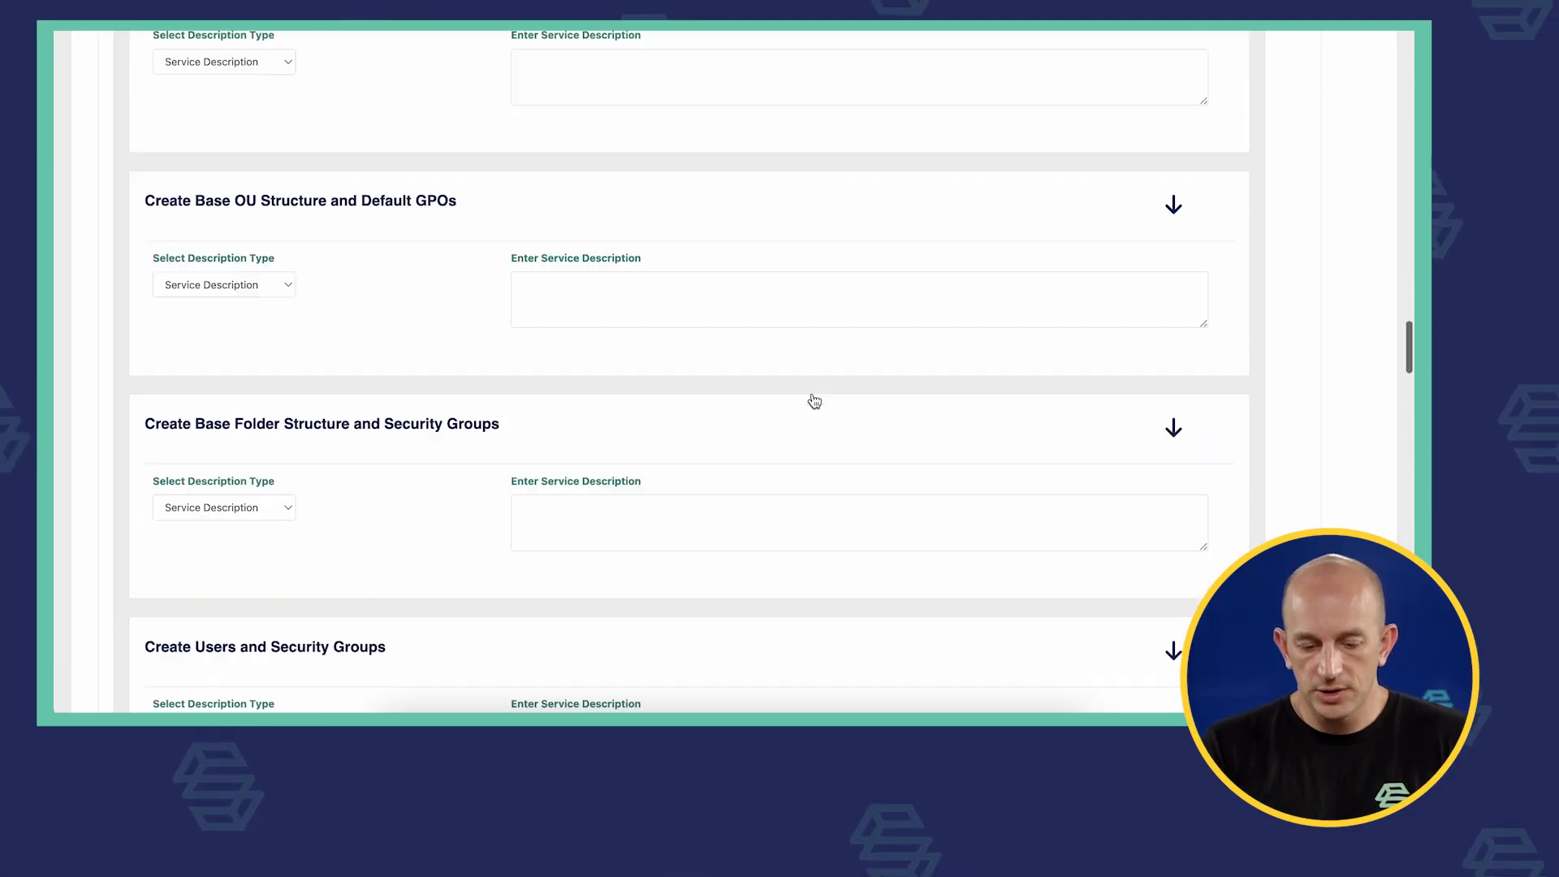
{"action": "scroll", "coordinate": [813, 397], "scroll_direction": "up", "scroll_amount": 15}
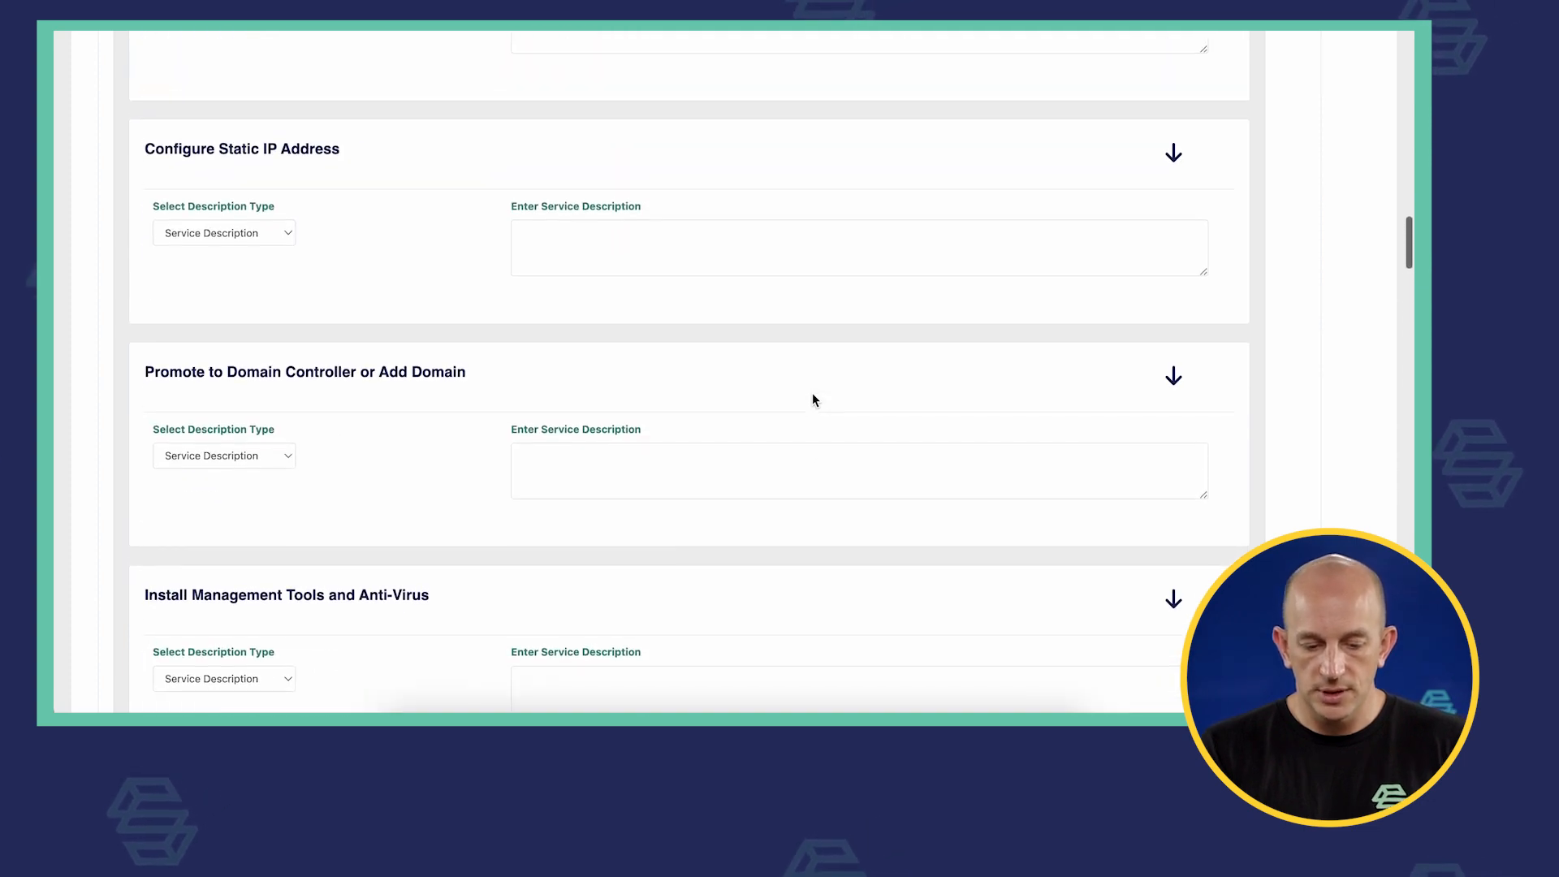
{"action": "scroll", "coordinate": [813, 398], "scroll_direction": "up", "scroll_amount": 15}
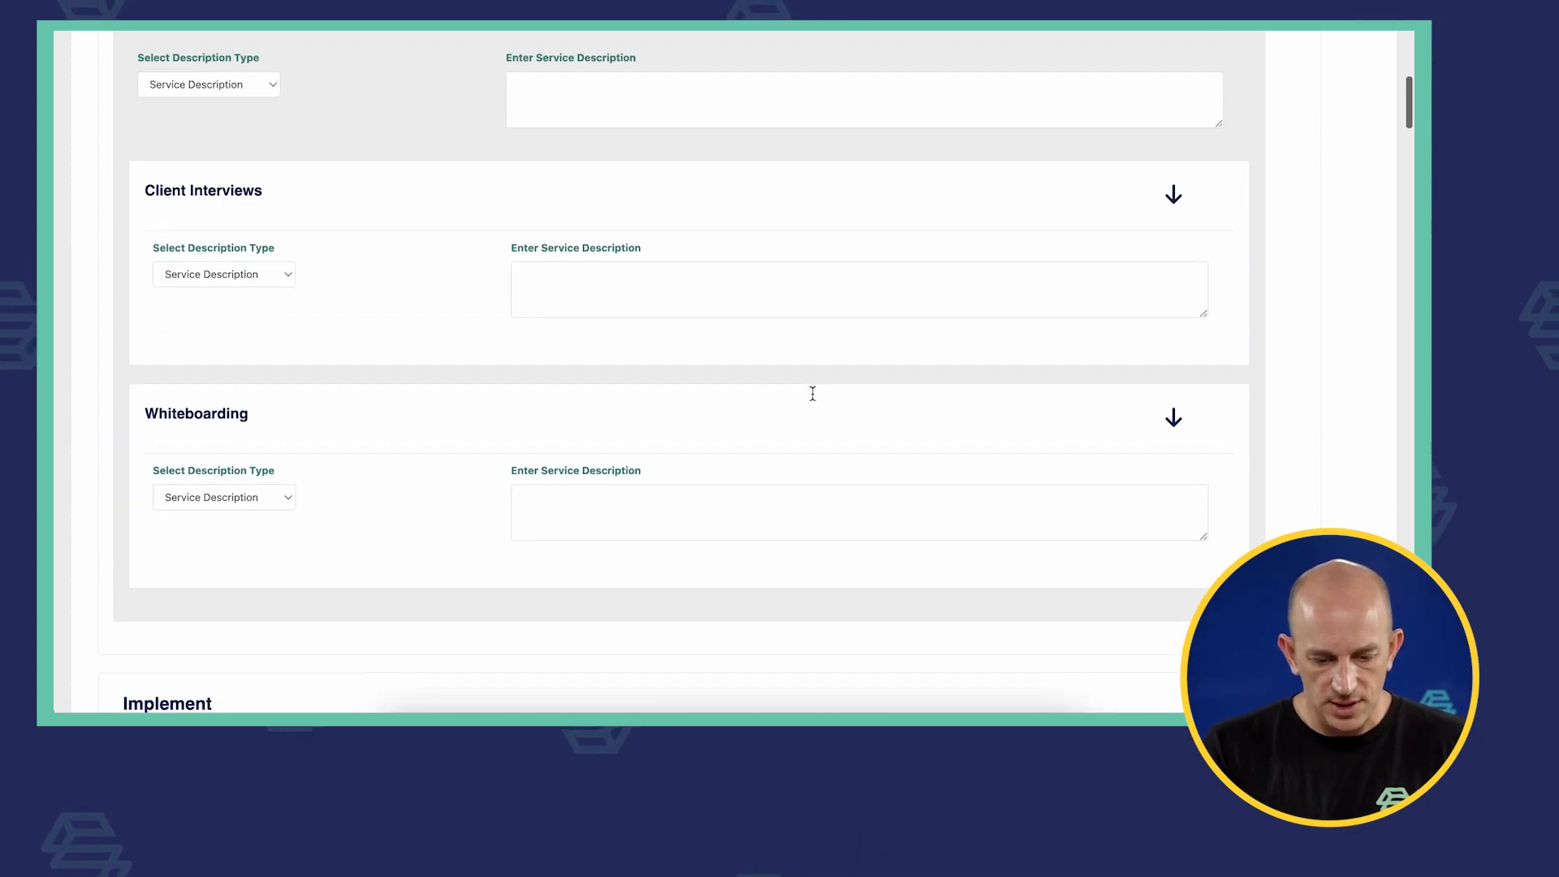
{"action": "scroll", "coordinate": [814, 400], "scroll_direction": "down", "scroll_amount": 1}
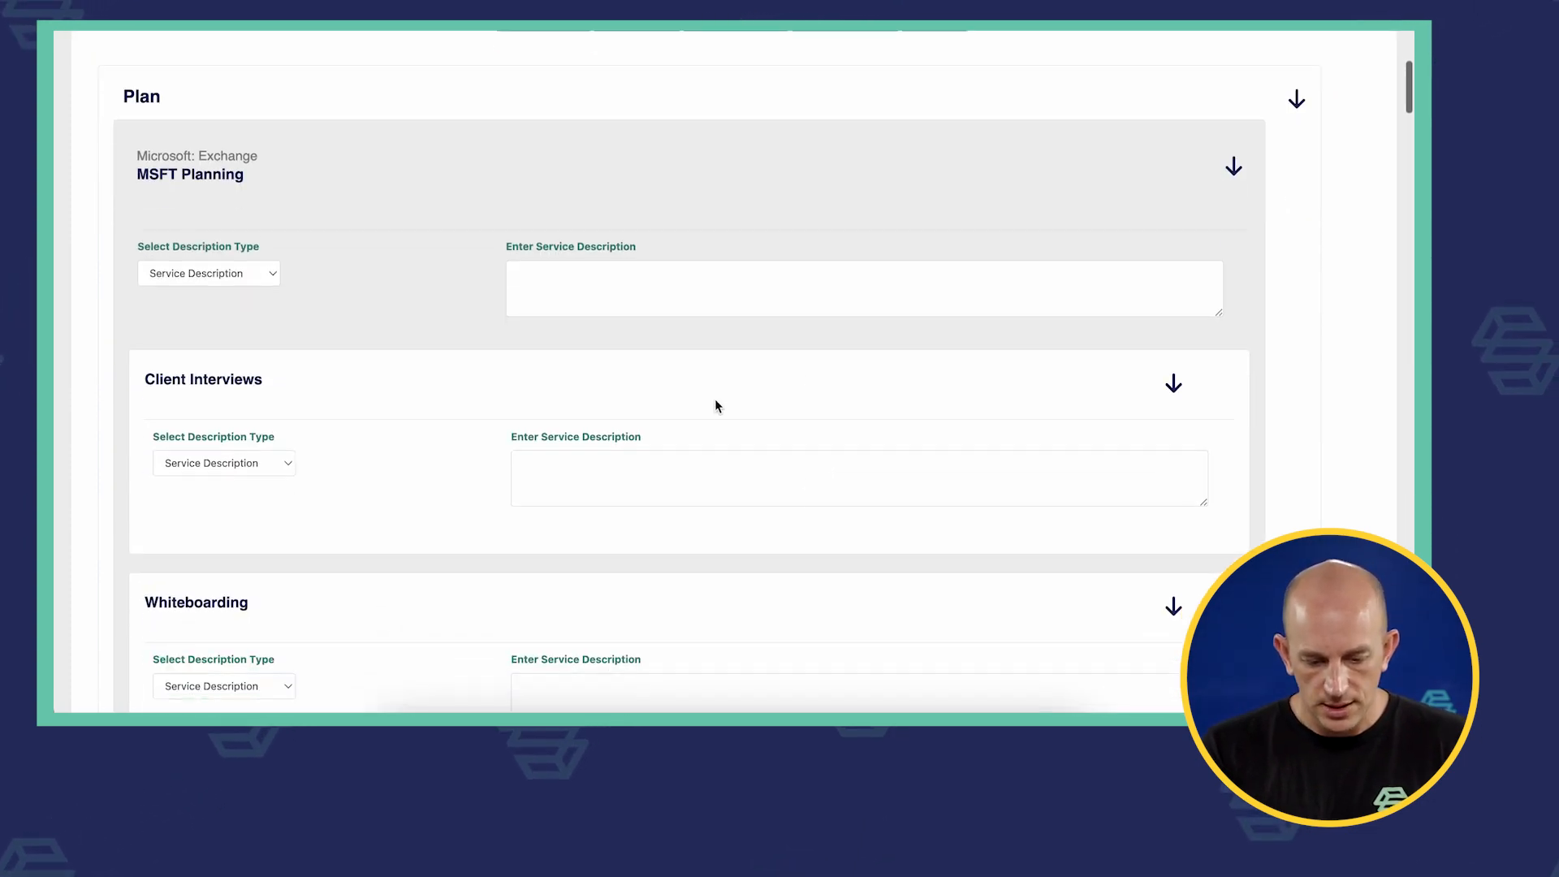
{"action": "left_click", "coordinate": [571, 301]}
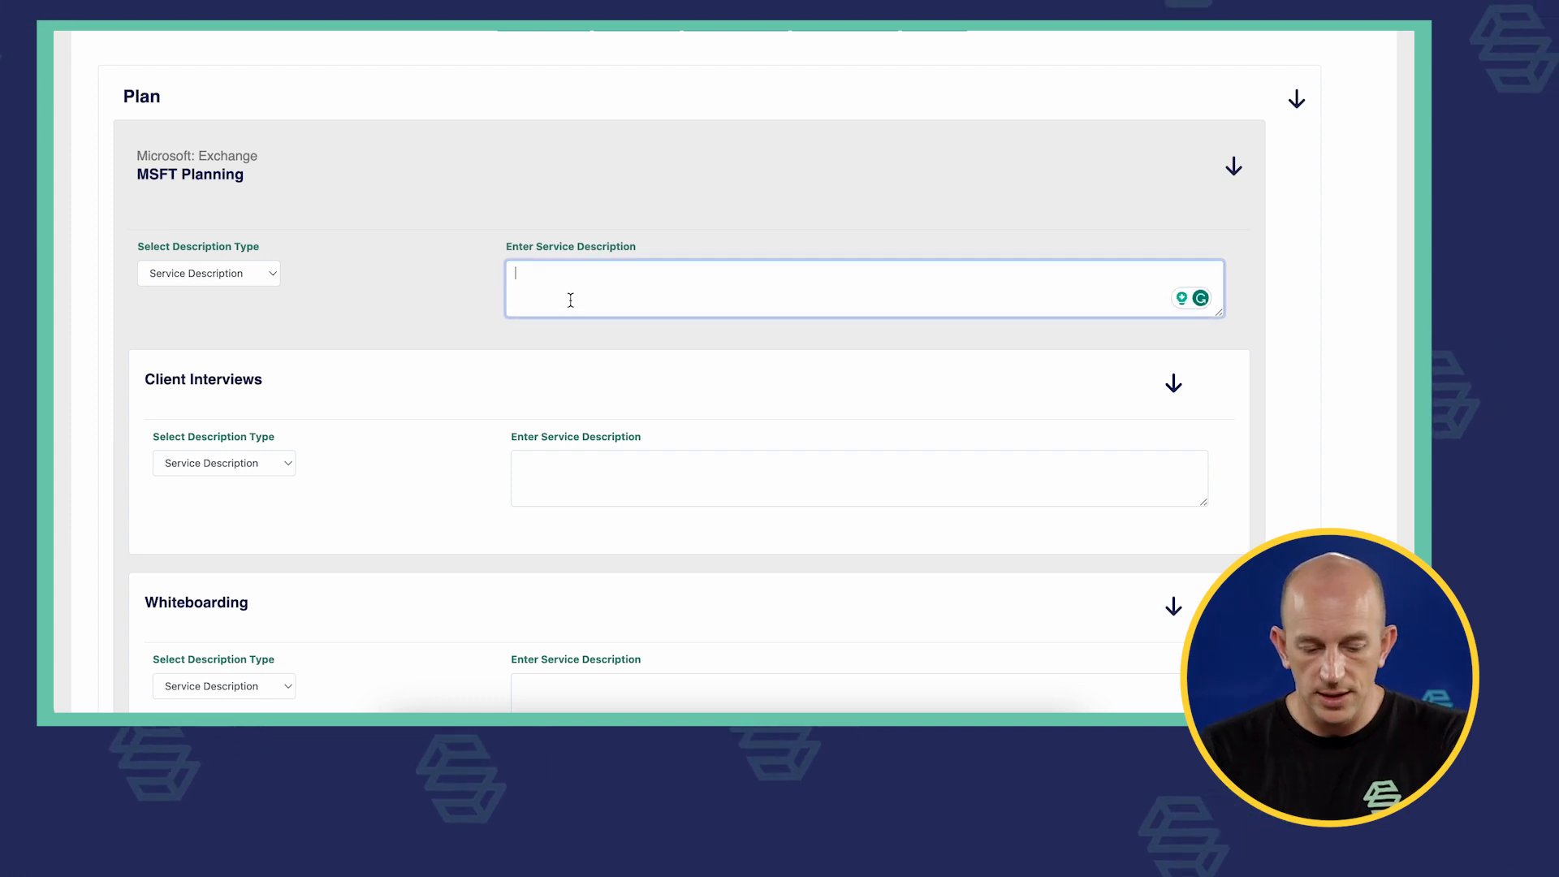
{"action": "type", "text": "We are g"}
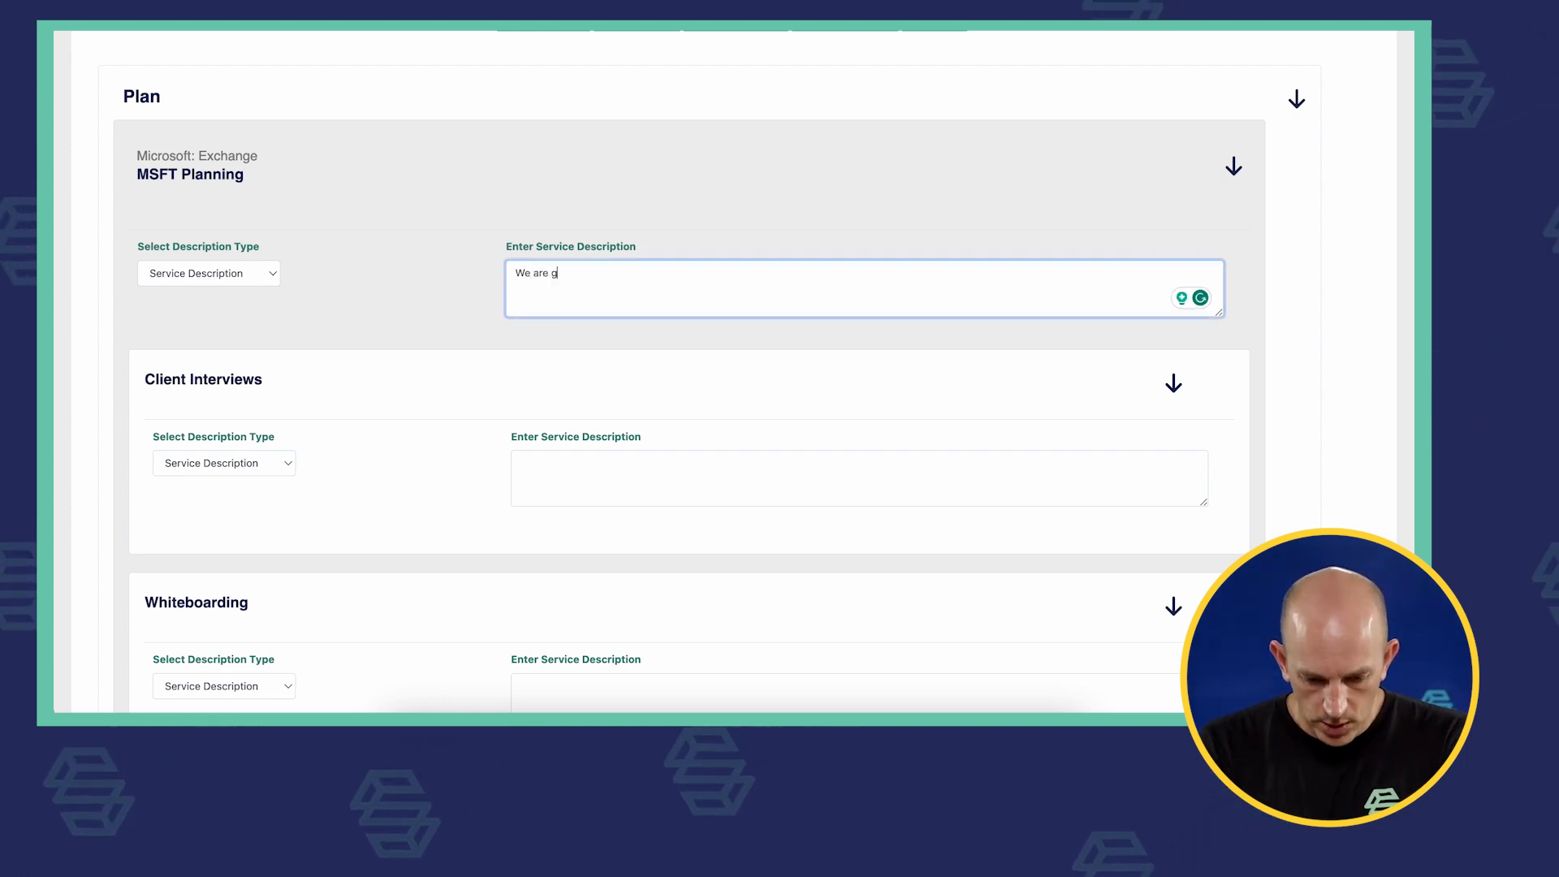
{"action": "type", "text": "oing to plan for Micrsofot stuff"}
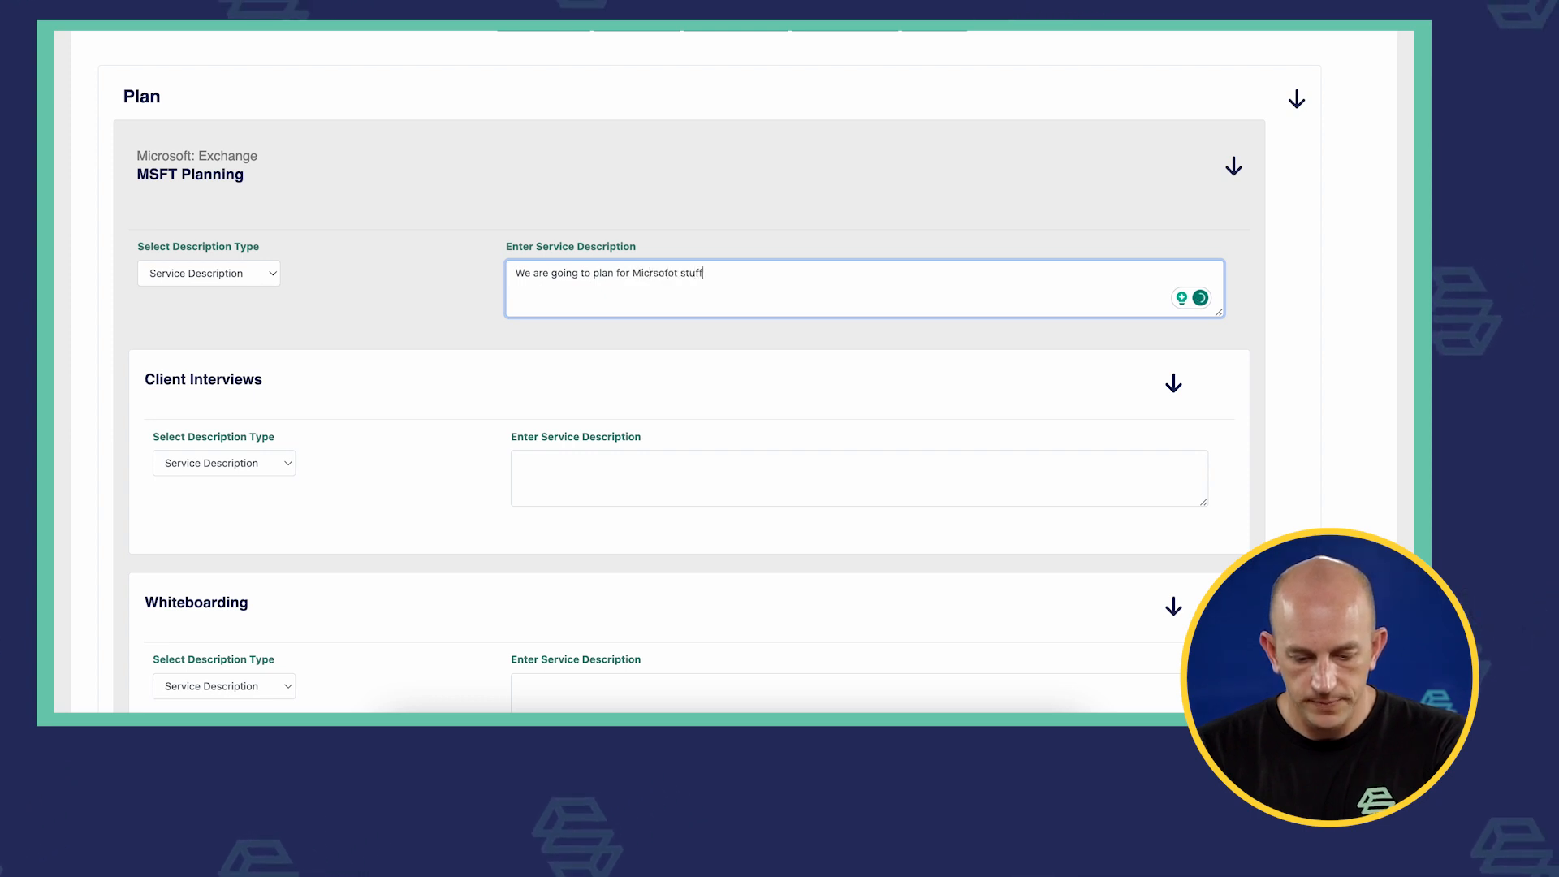
{"action": "right_click", "coordinate": [661, 274]}
{"action": "key", "text": "Escape"}
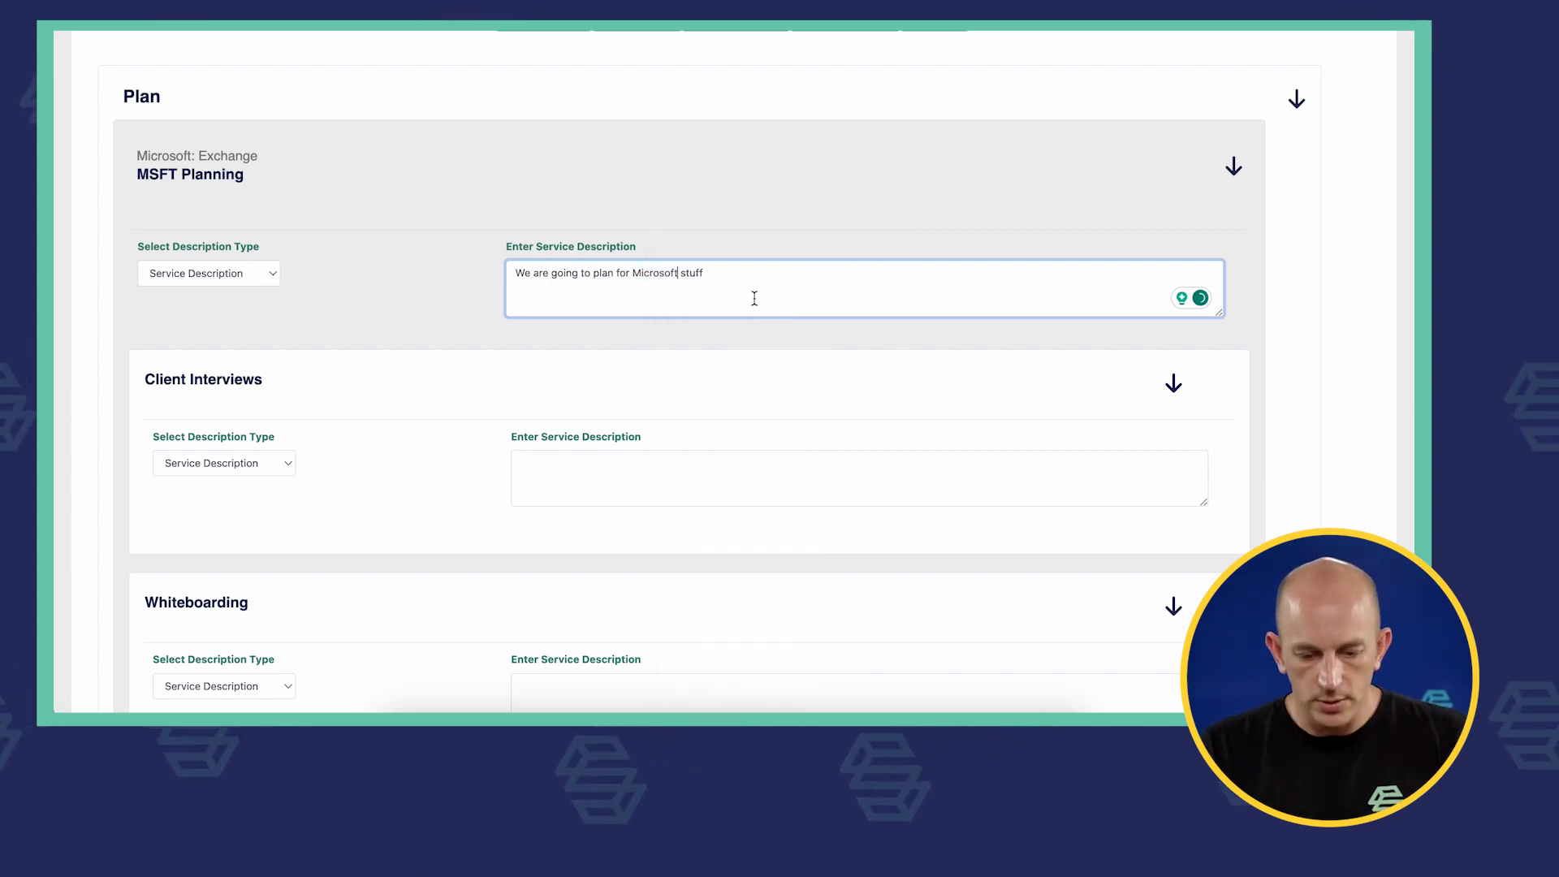
- Finish the service descriptions and continue to the Pricing stage
{"action": "scroll", "coordinate": [754, 317], "scroll_direction": "down", "scroll_amount": 5}
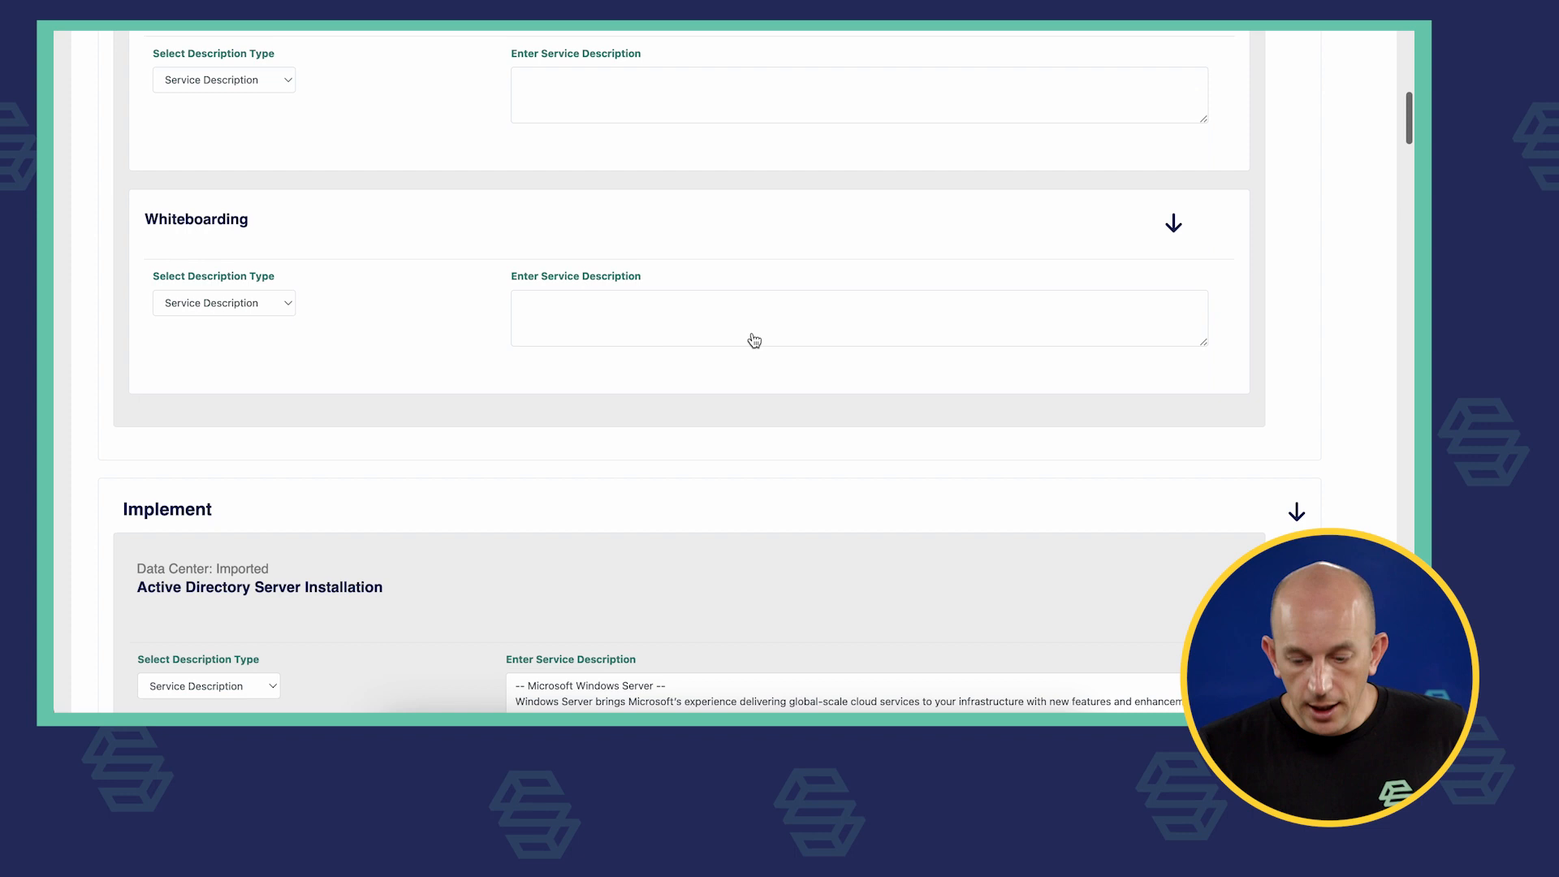
{"action": "scroll", "coordinate": [754, 340], "scroll_direction": "down", "scroll_amount": 20}
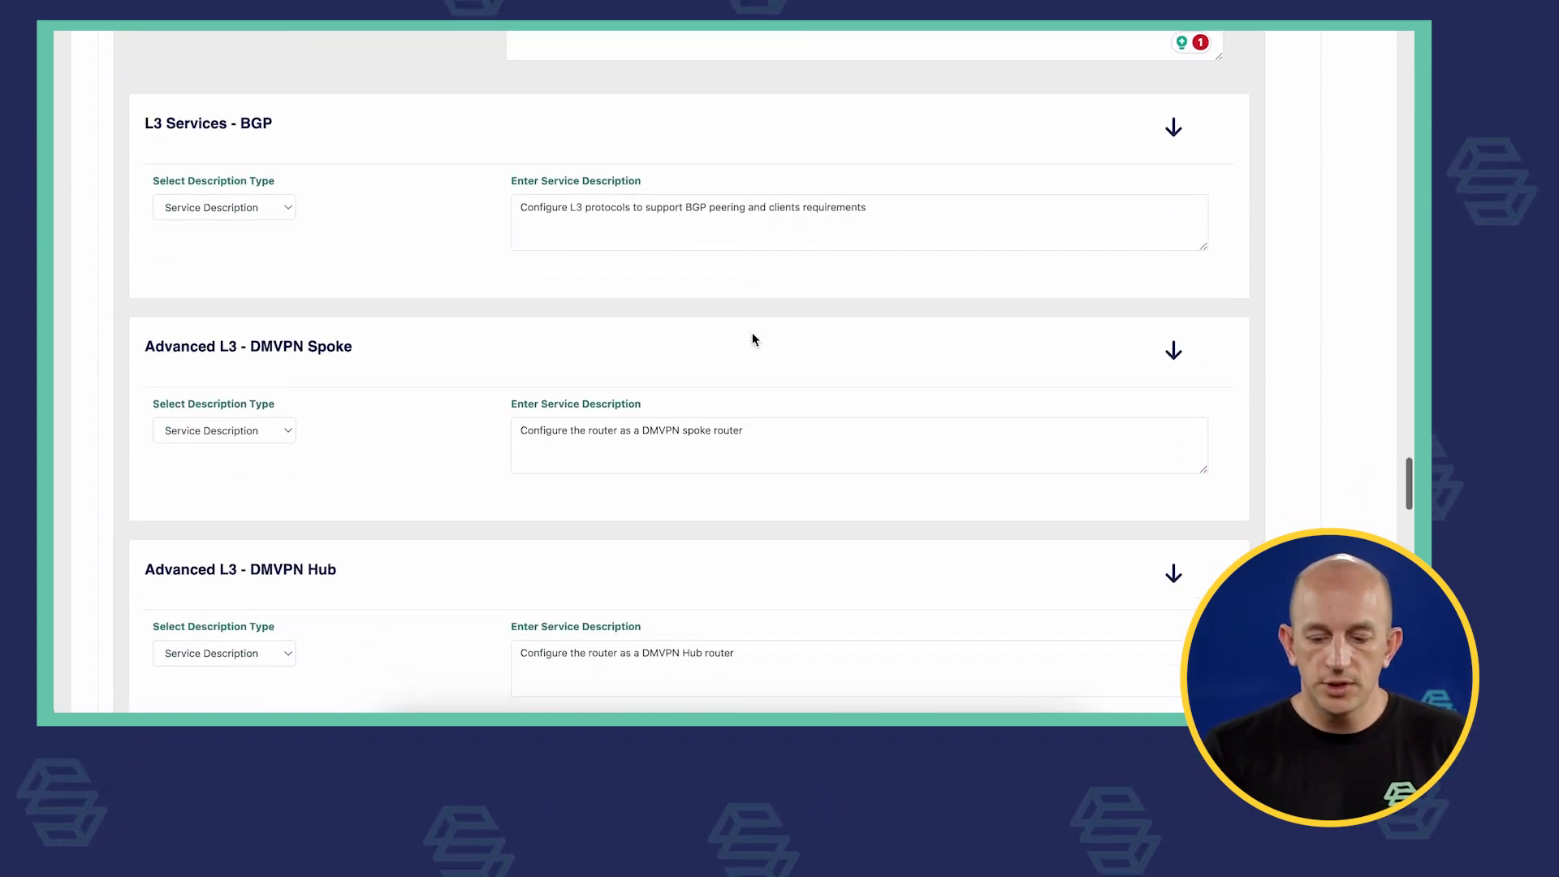
{"action": "scroll", "coordinate": [752, 334], "scroll_direction": "down", "scroll_amount": 20}
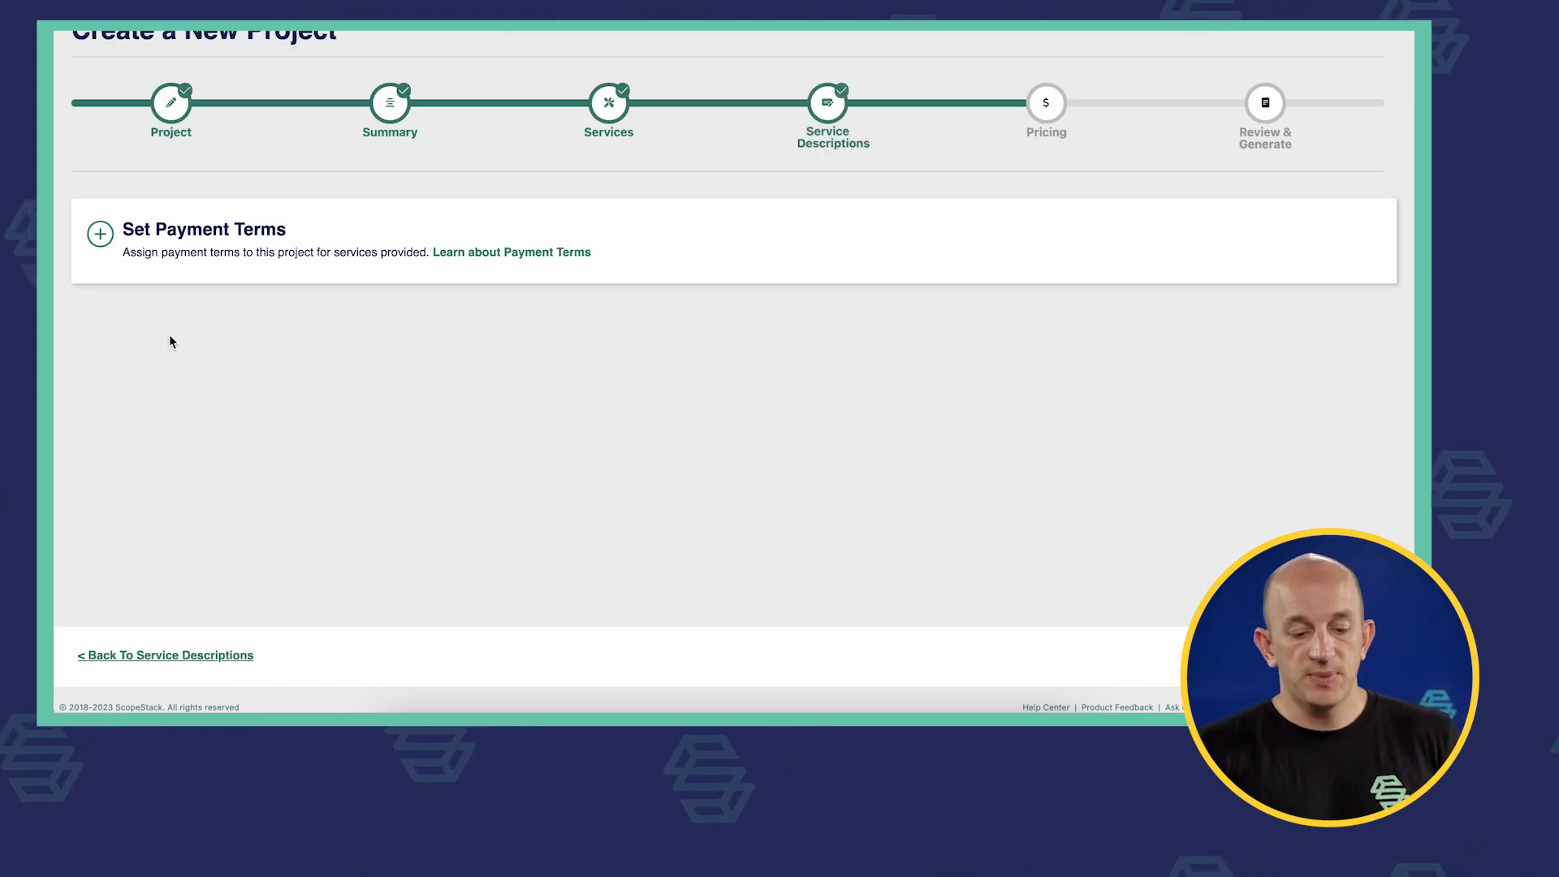
- Save the professional services payment terms as FF, 2 Payments (25/75), Services Only and continue to Review & Generate
{"action": "left_click", "coordinate": [100, 235]}
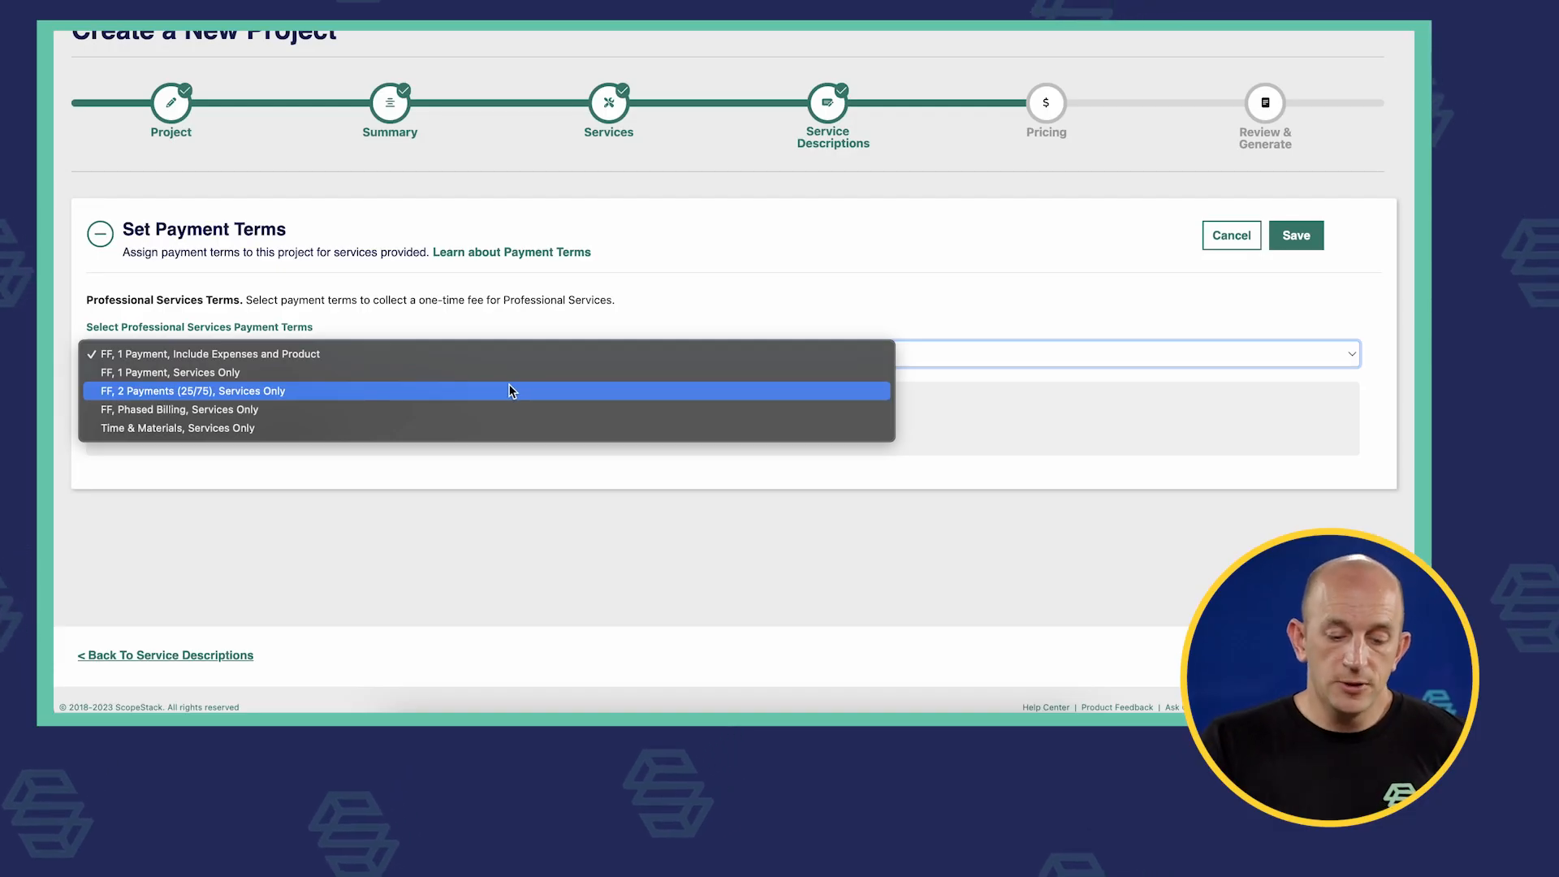
{"action": "left_click", "coordinate": [509, 385]}
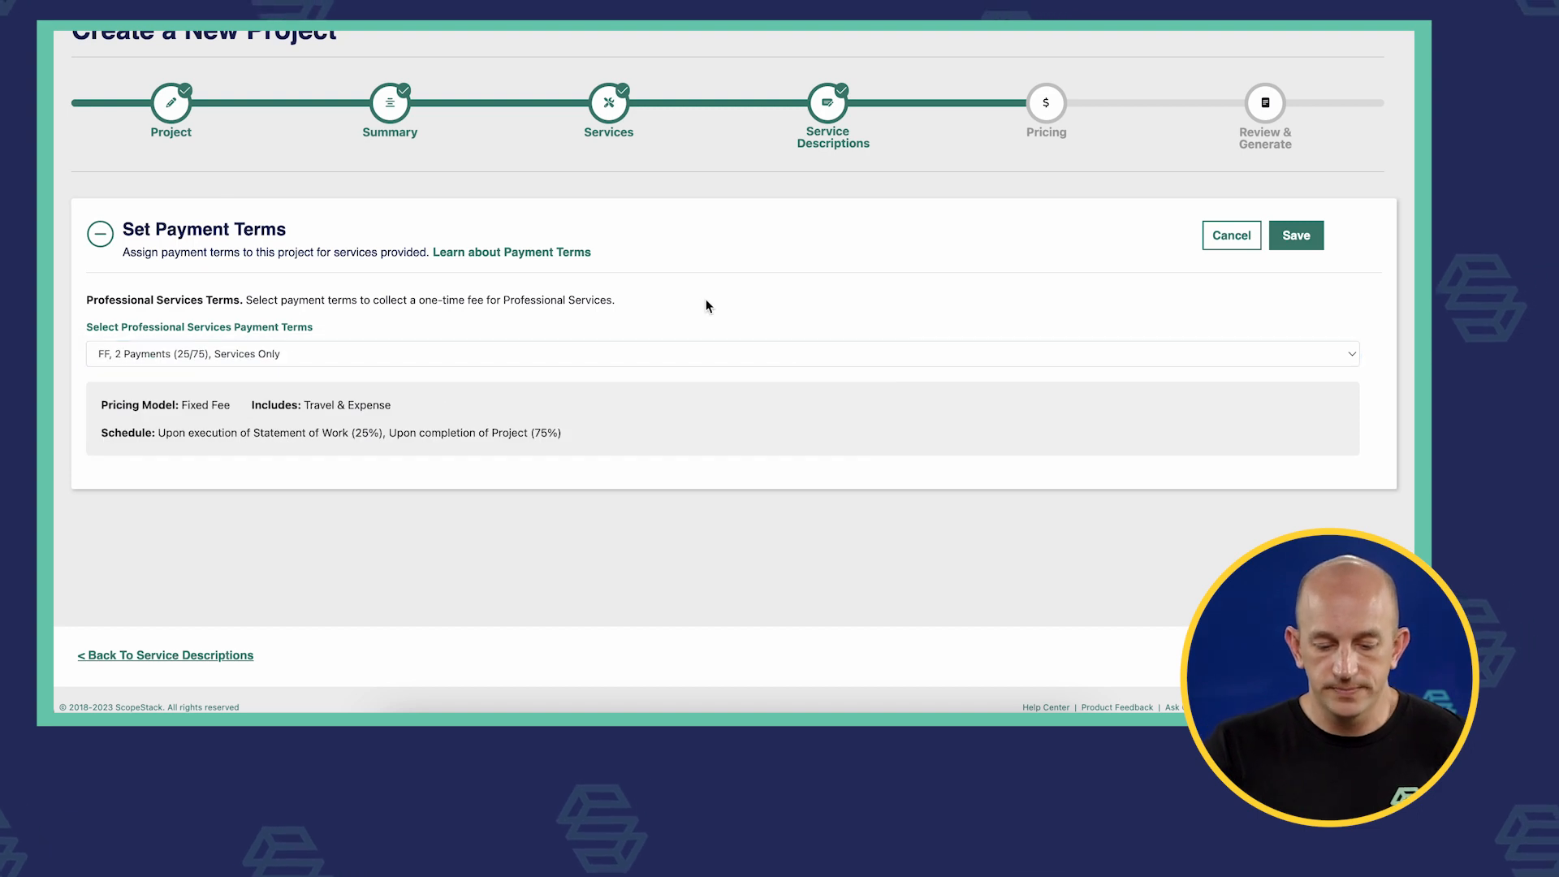
{"action": "left_click", "coordinate": [1297, 237]}
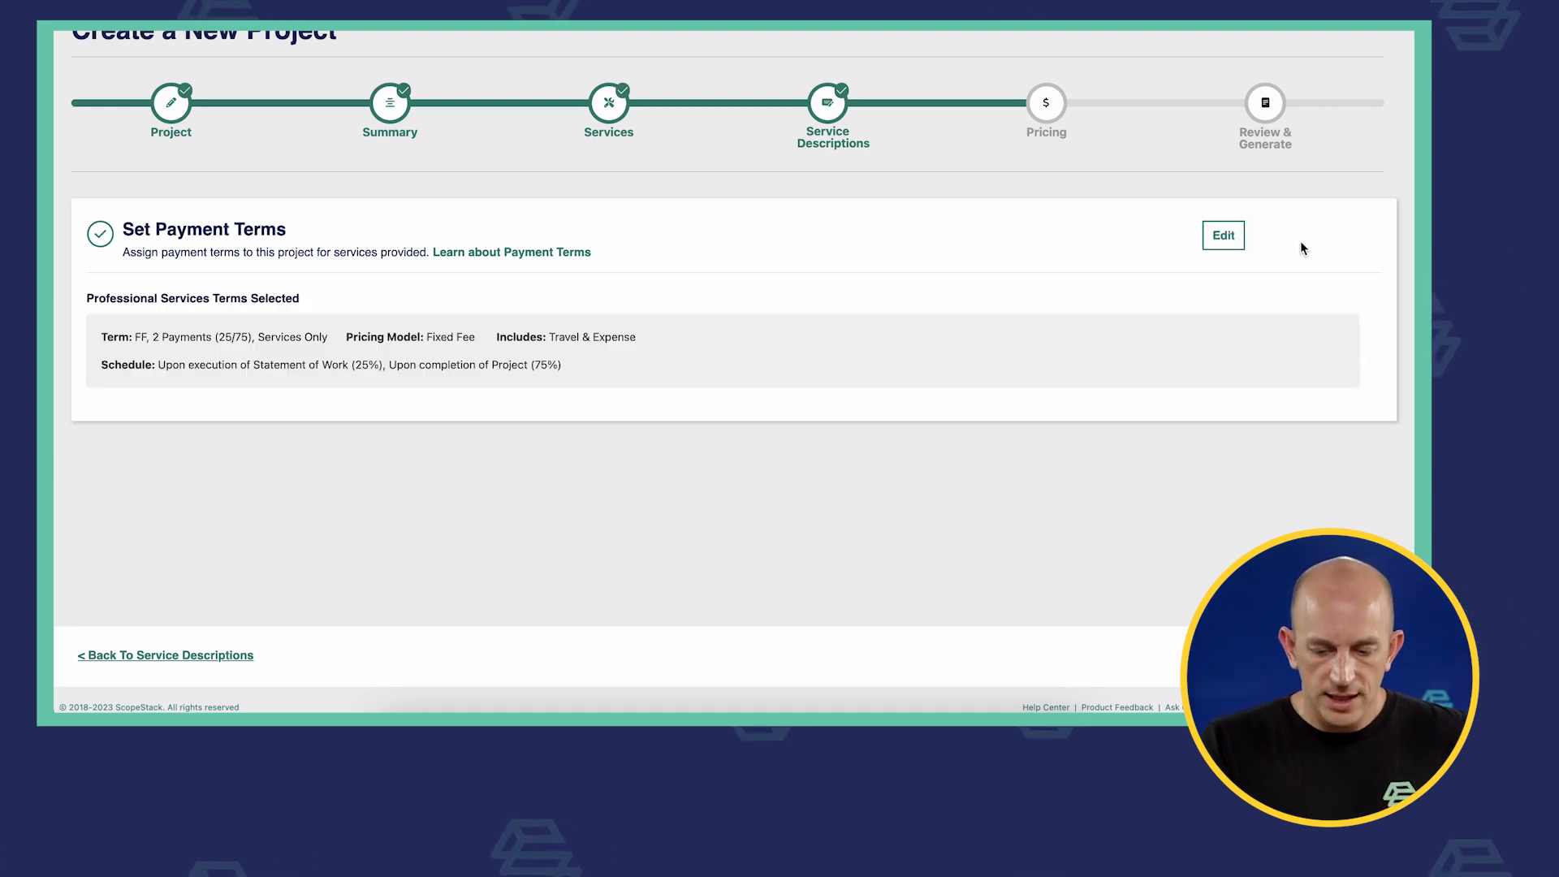
{"action": "left_click", "coordinate": [1317, 655]}
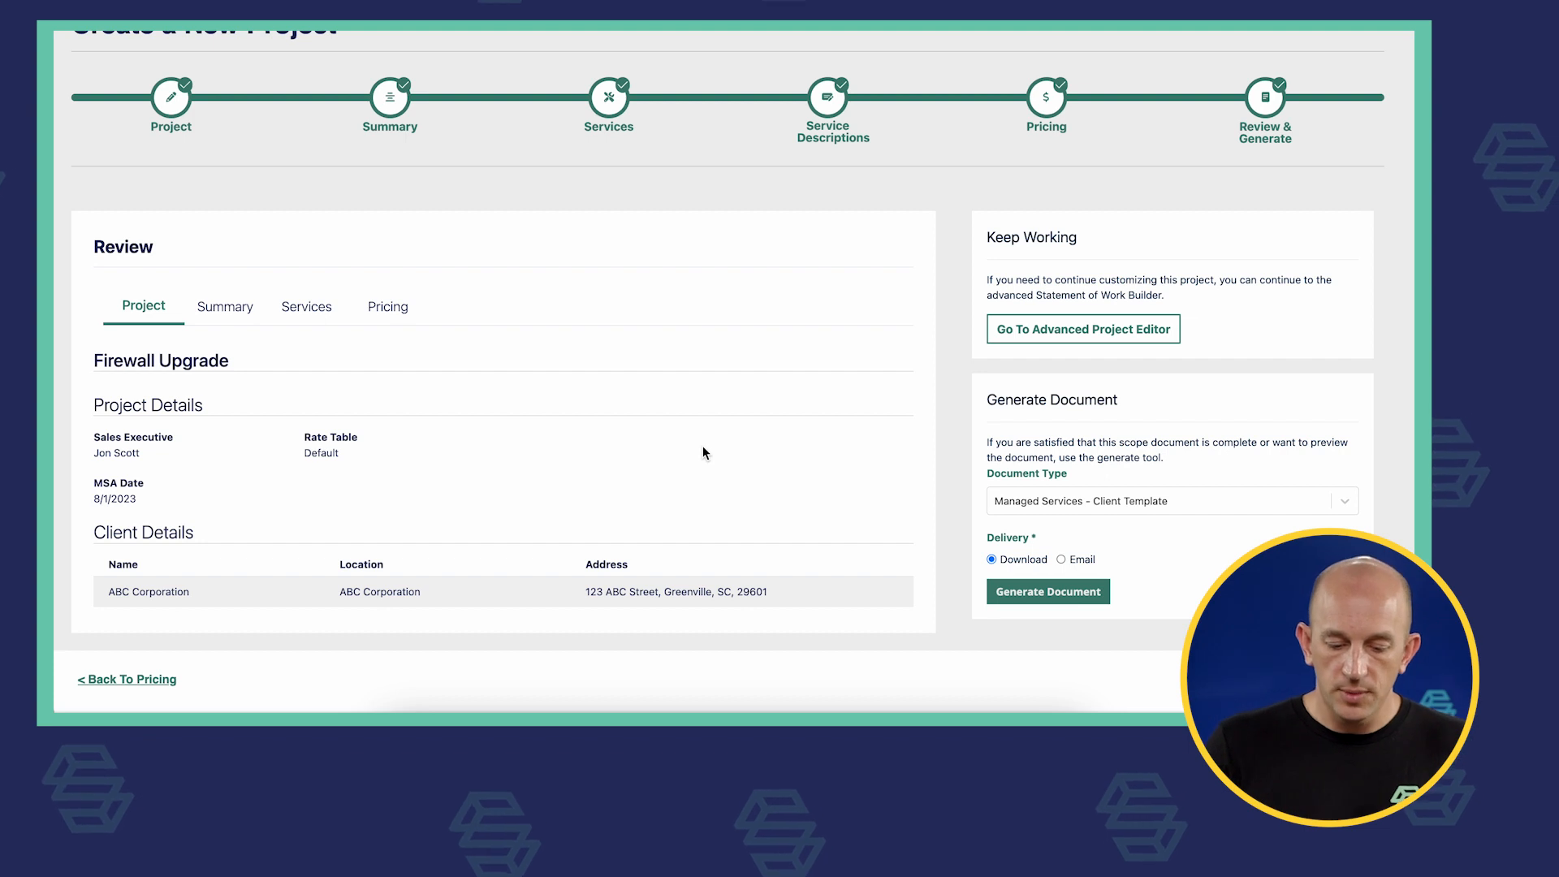
- Review the project's executive summary, its added services with the Active Directory Server Installation subservices, and the pricing
{"action": "left_click", "coordinate": [240, 310]}
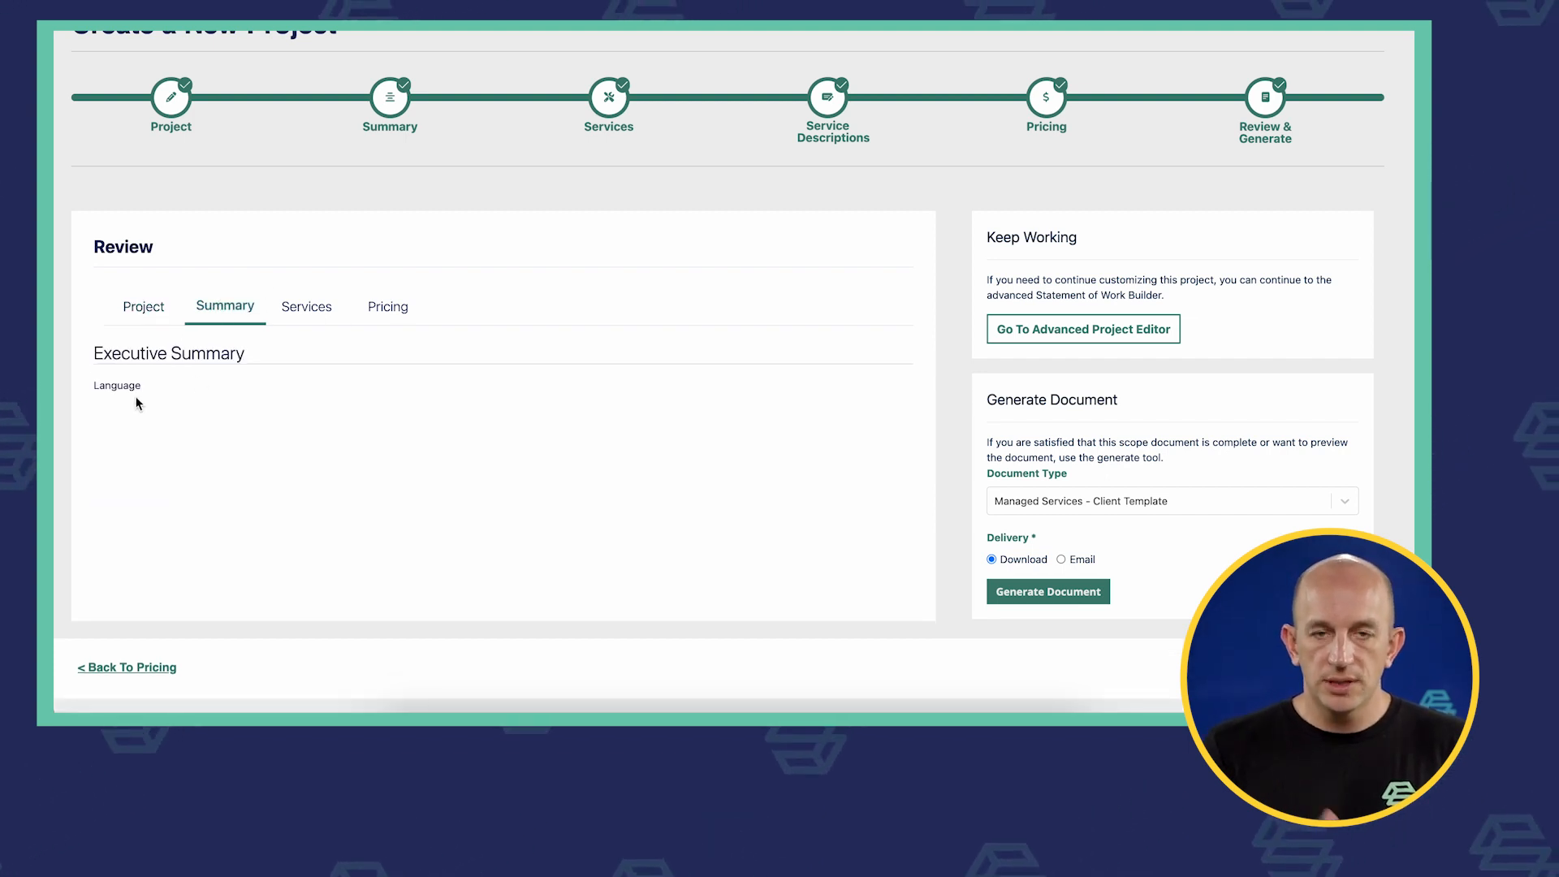
{"action": "left_click", "coordinate": [306, 317]}
{"action": "scroll", "coordinate": [622, 317], "scroll_direction": "down", "scroll_amount": 1}
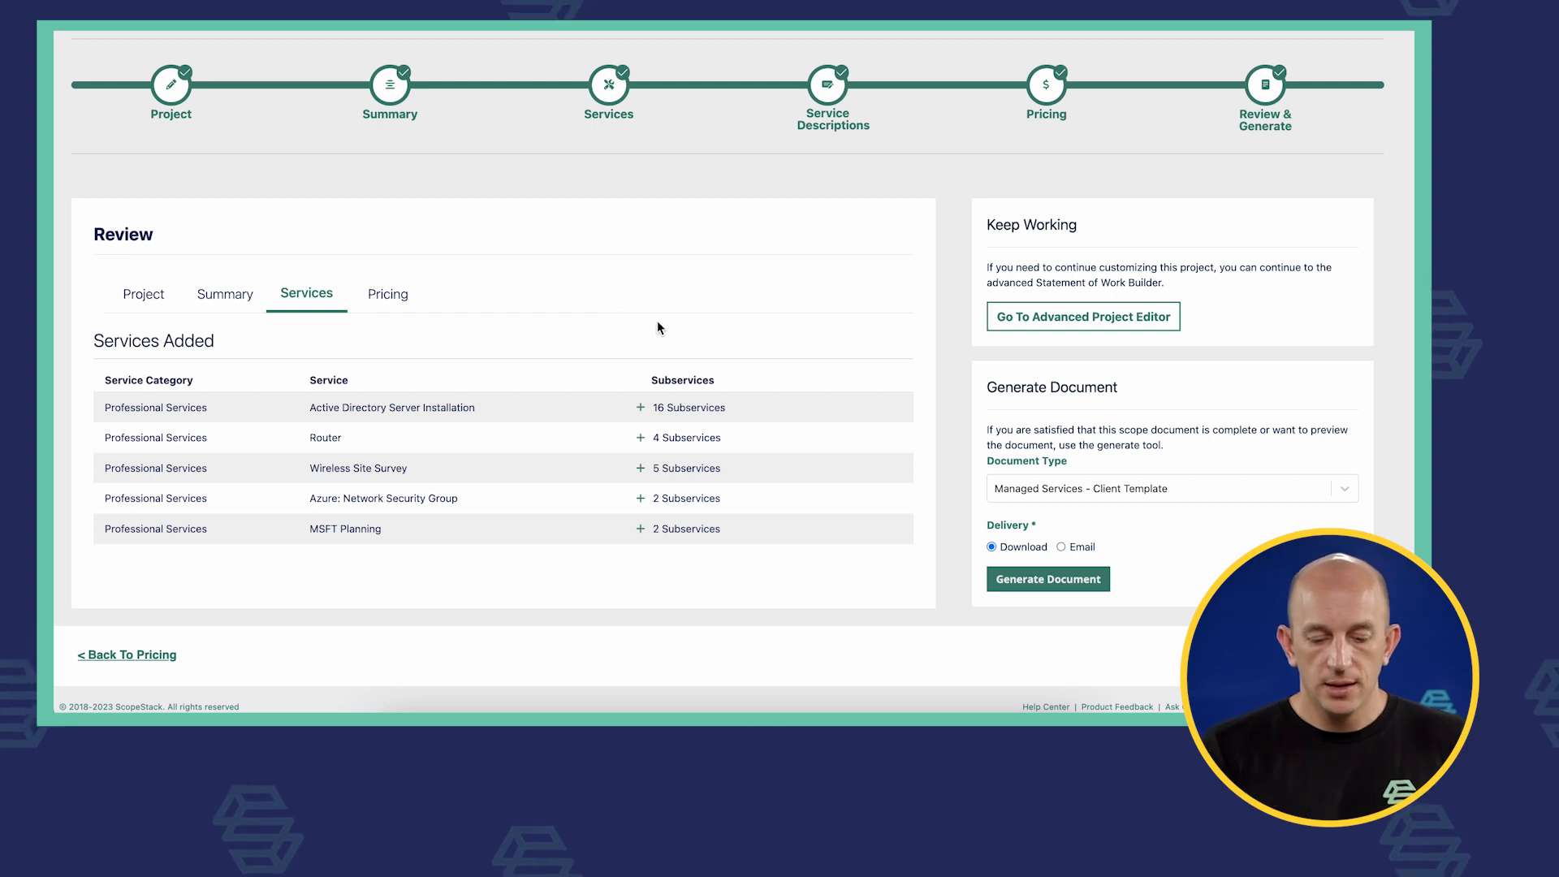
{"action": "left_click", "coordinate": [642, 409]}
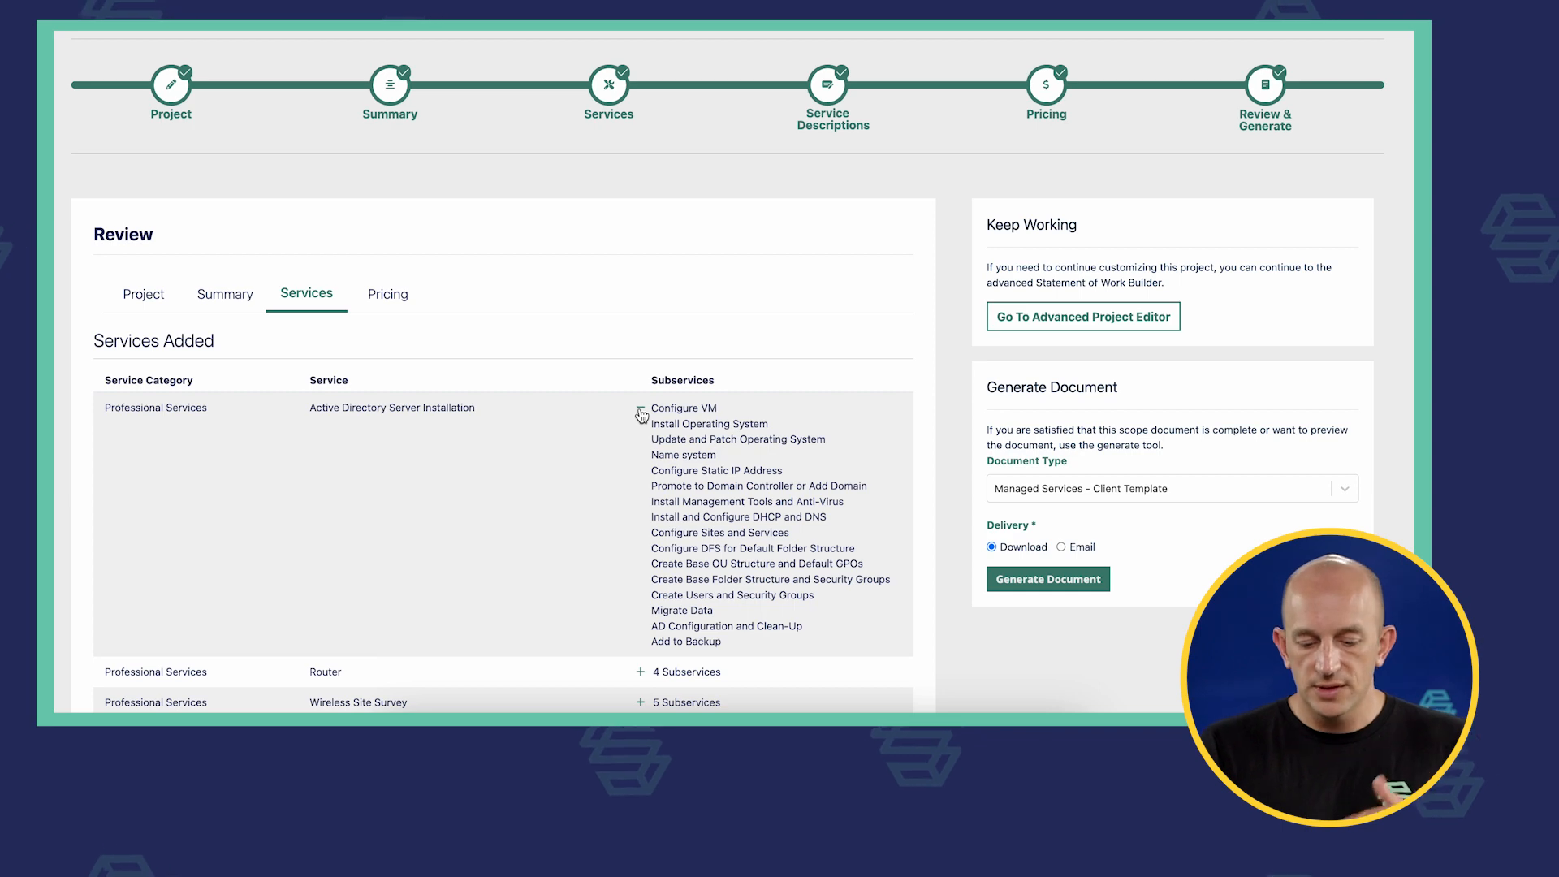
{"action": "left_click", "coordinate": [640, 410]}
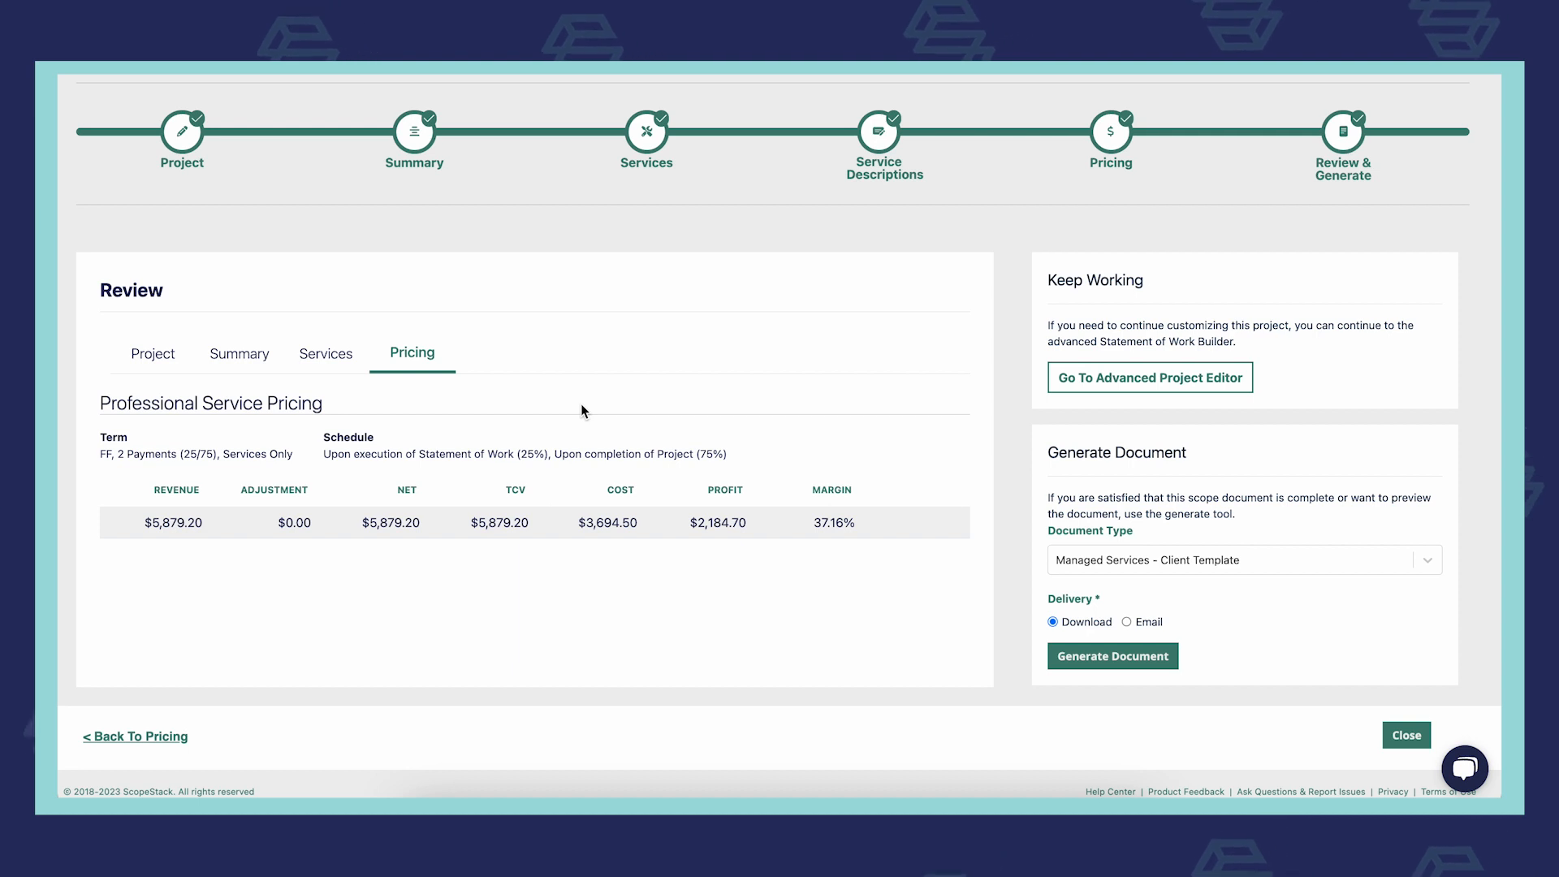
- Generate the scope document for download using the Professional Services Template
{"action": "left_click", "coordinate": [1284, 571]}
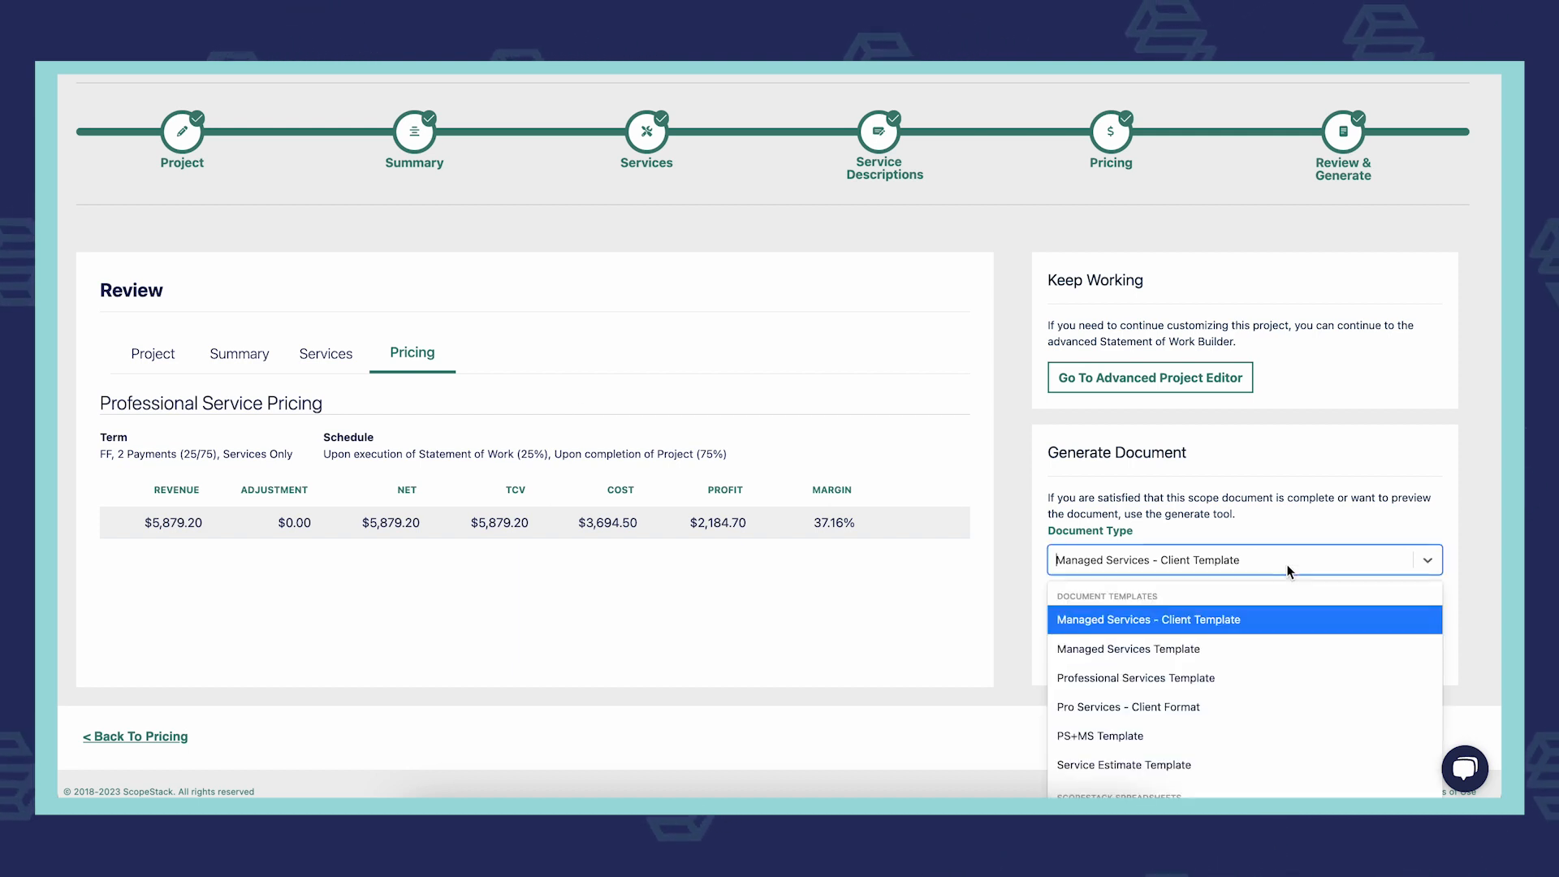
{"action": "left_click", "coordinate": [1216, 680]}
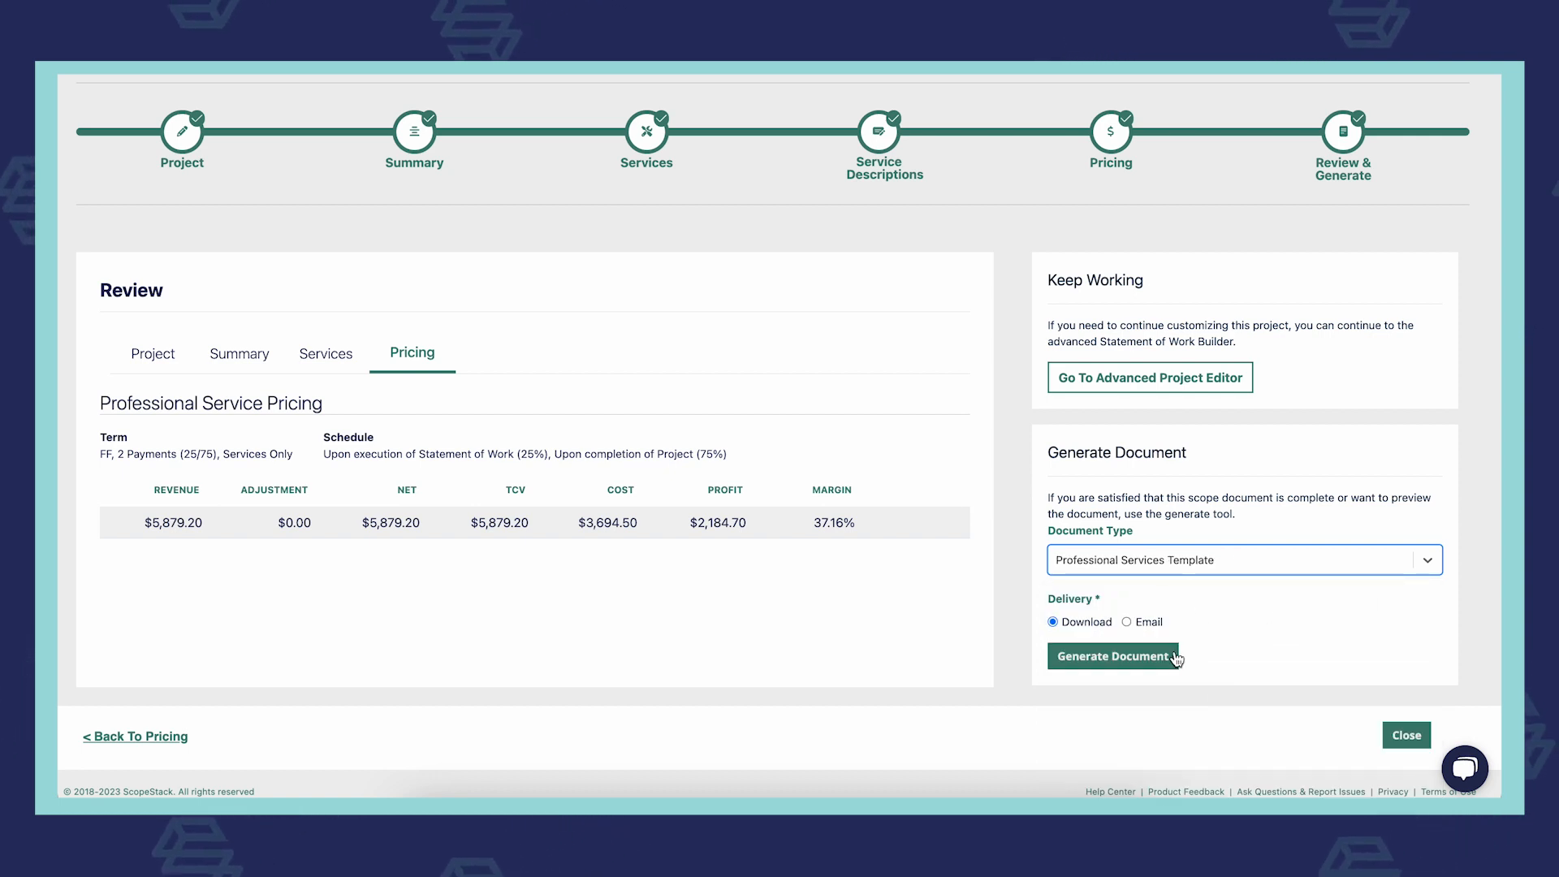
{"action": "left_click", "coordinate": [1143, 659]}
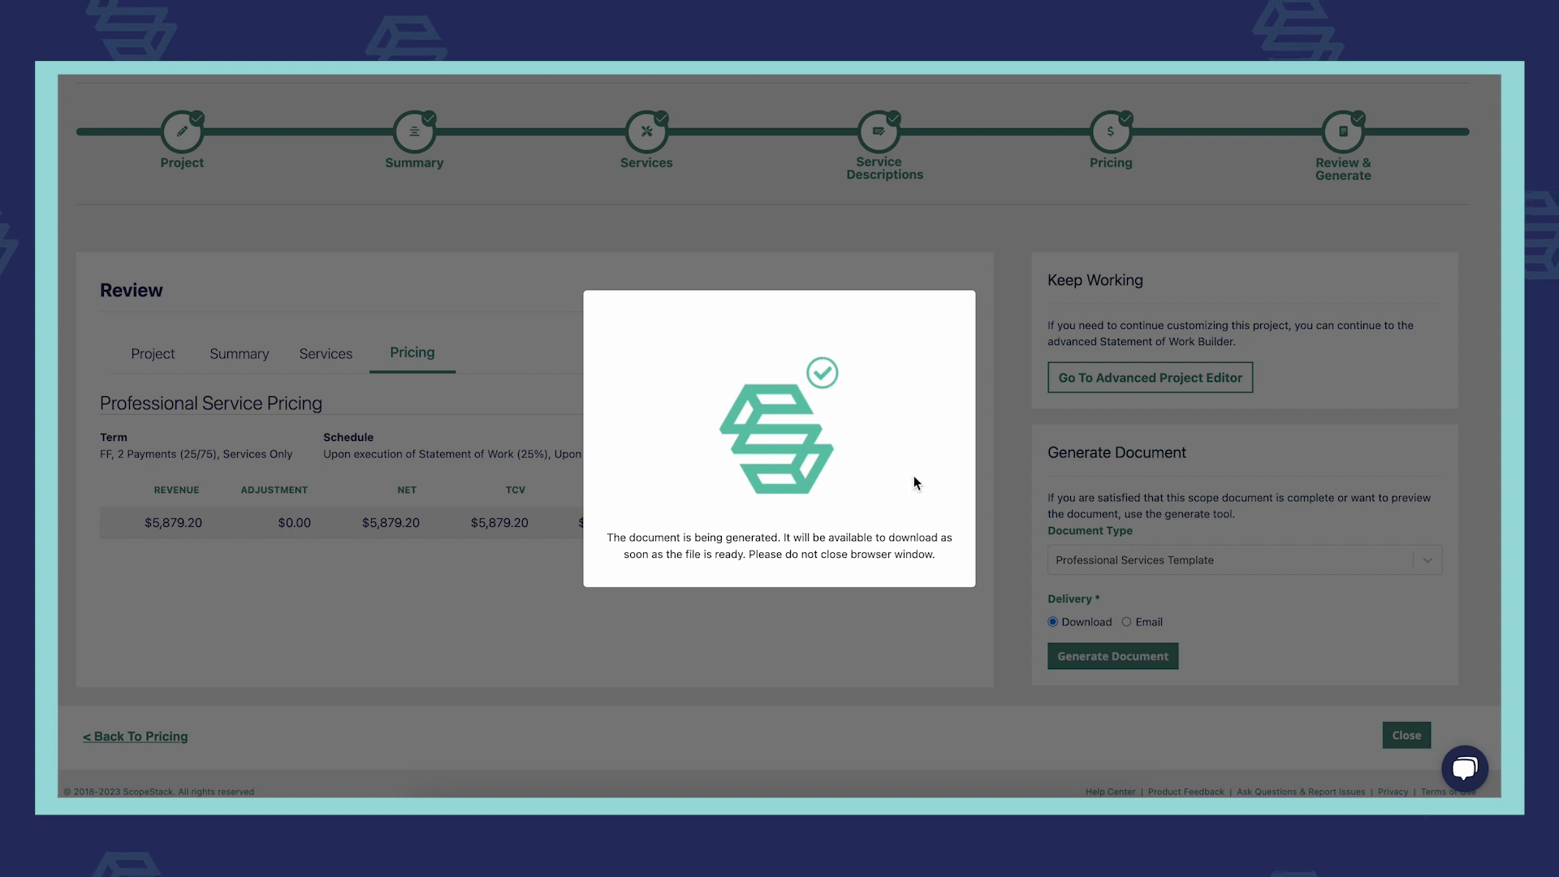